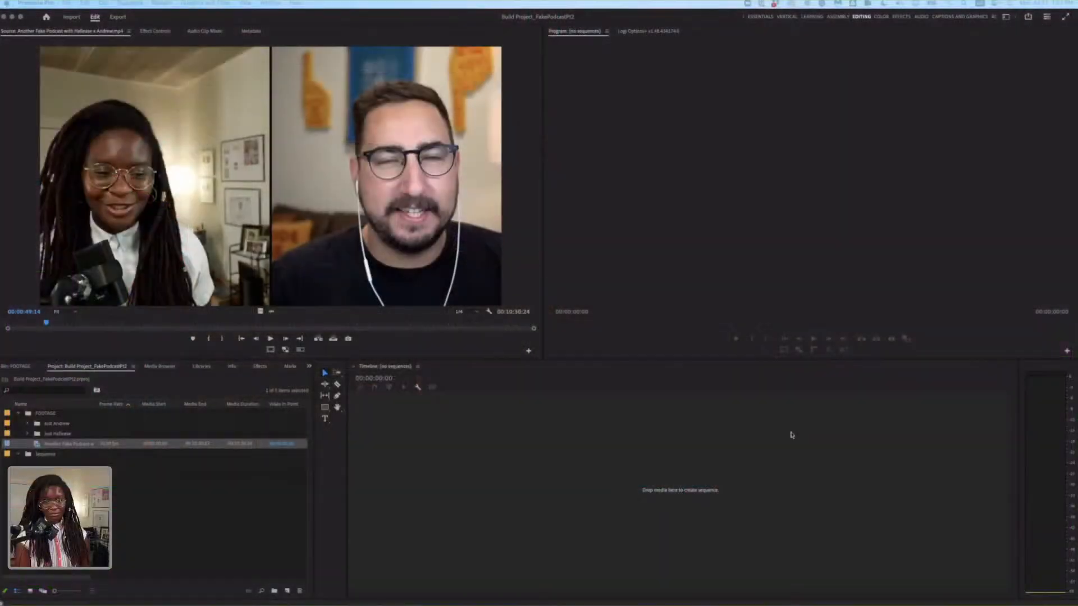
click(793, 434)
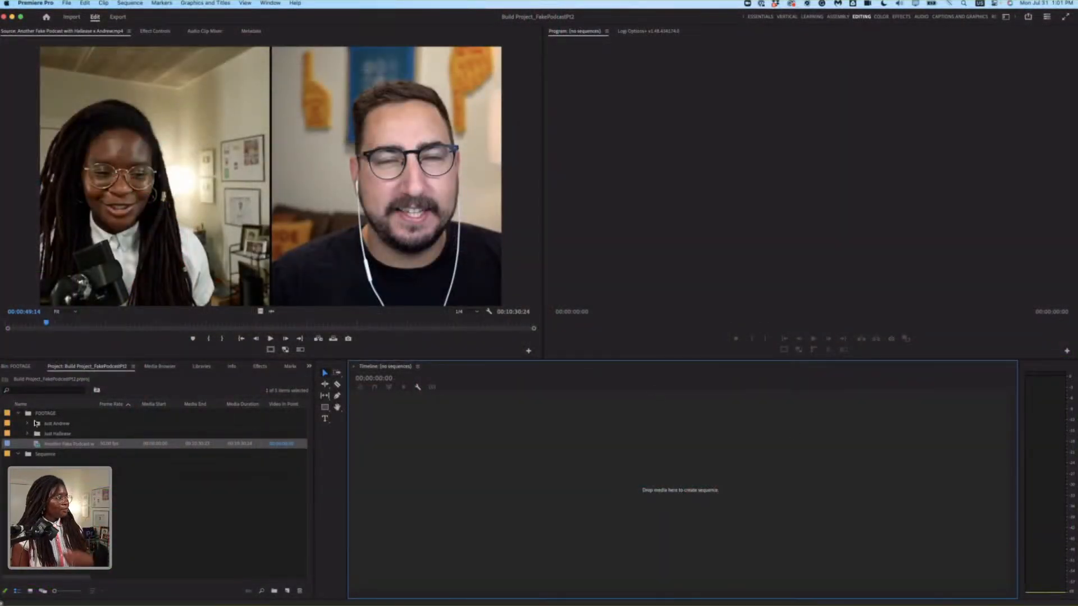
click(208, 505)
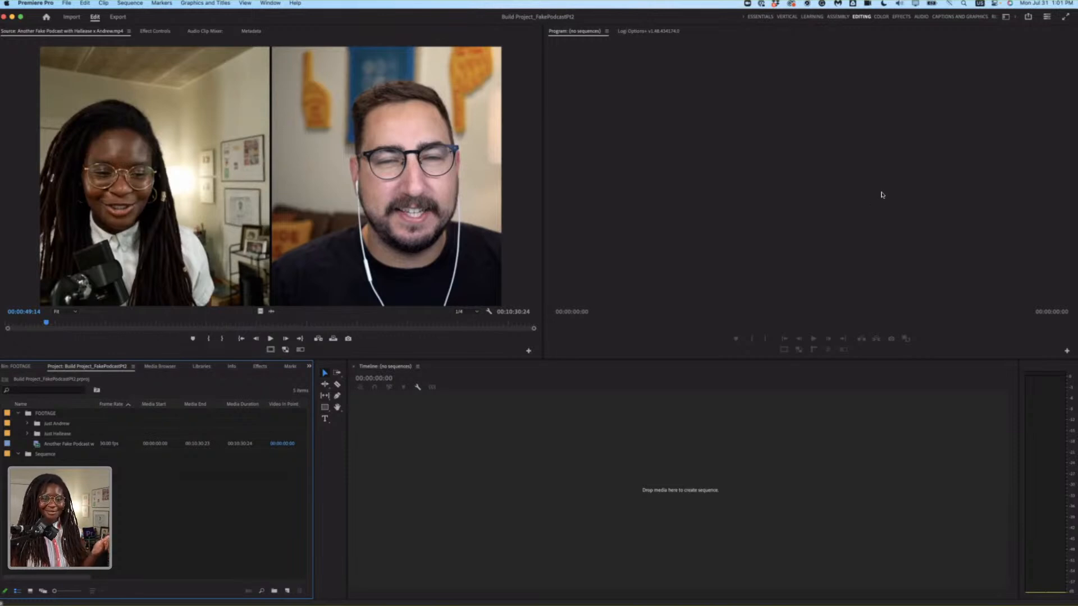
click(867, 181)
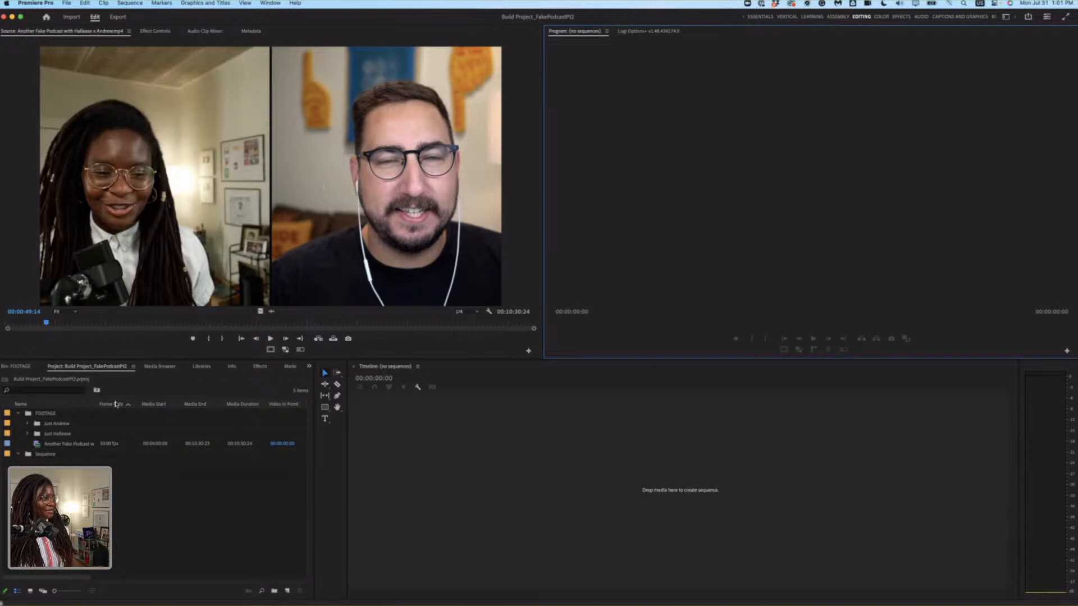
Preview the combined two-person podcast recording in the source monitor, playing from about 00:00:49.
click(52, 324)
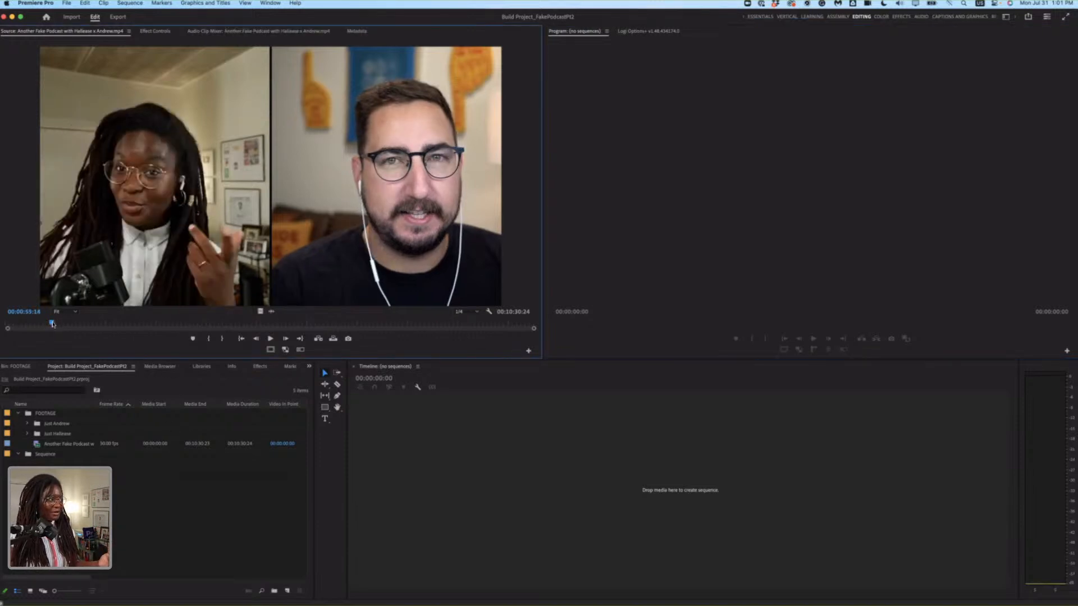
drag(52, 323, 46, 323)
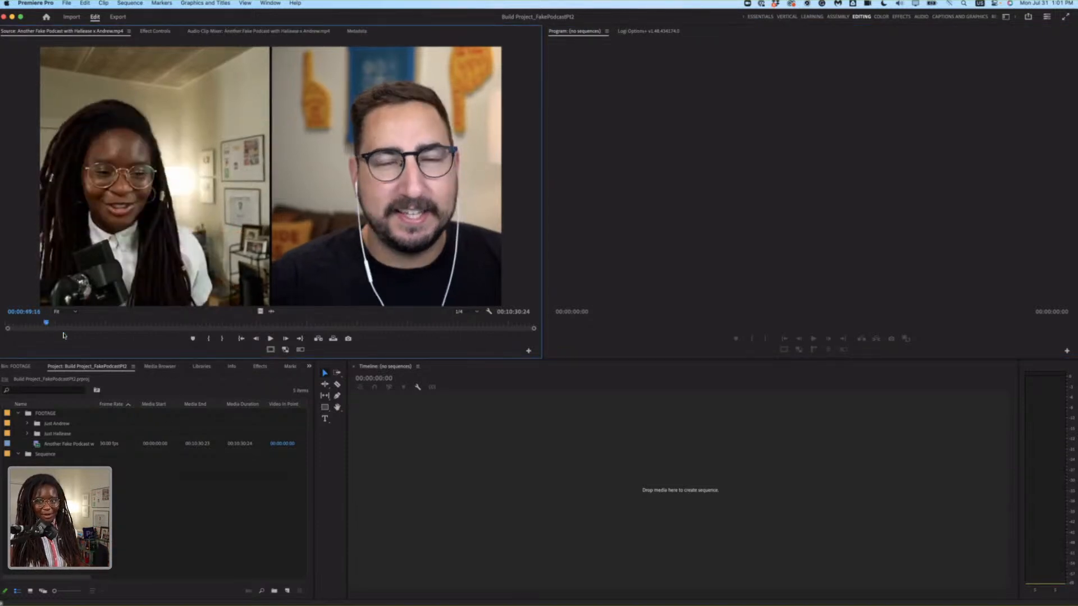
key(space)
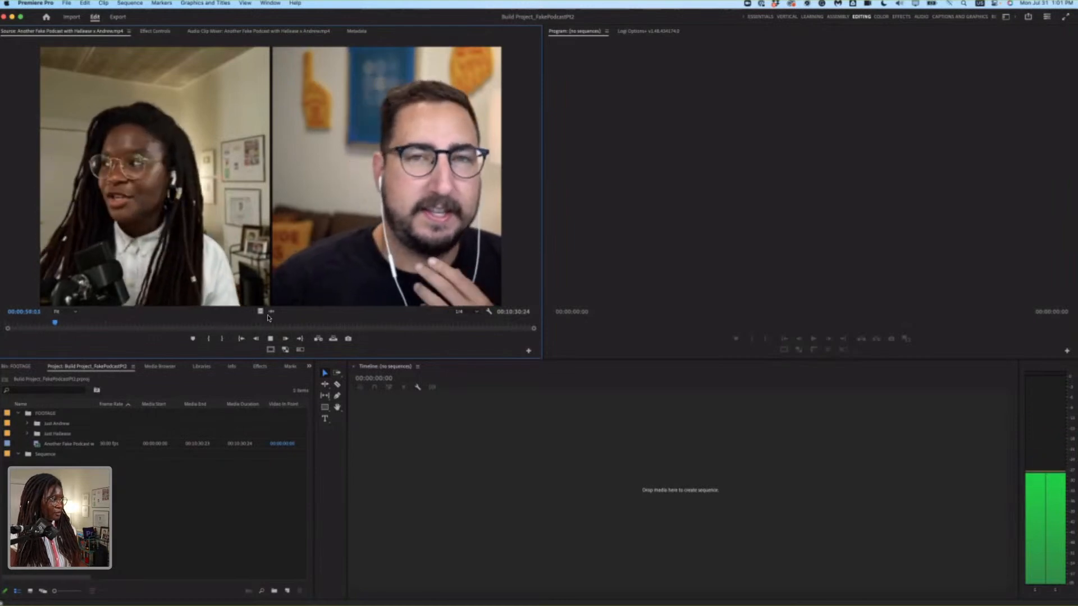
key(space)
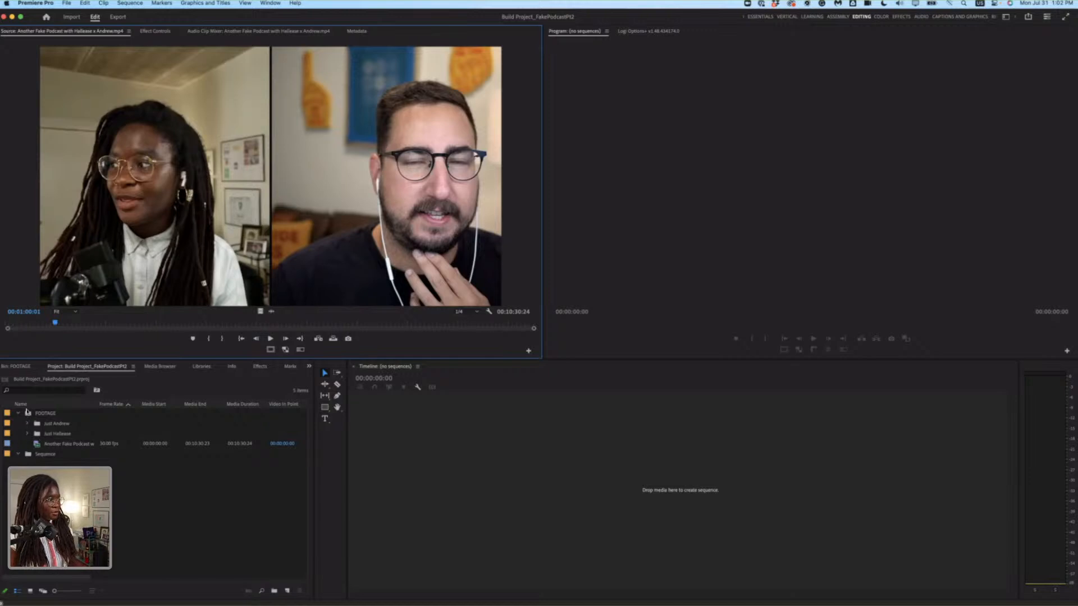
click(33, 445)
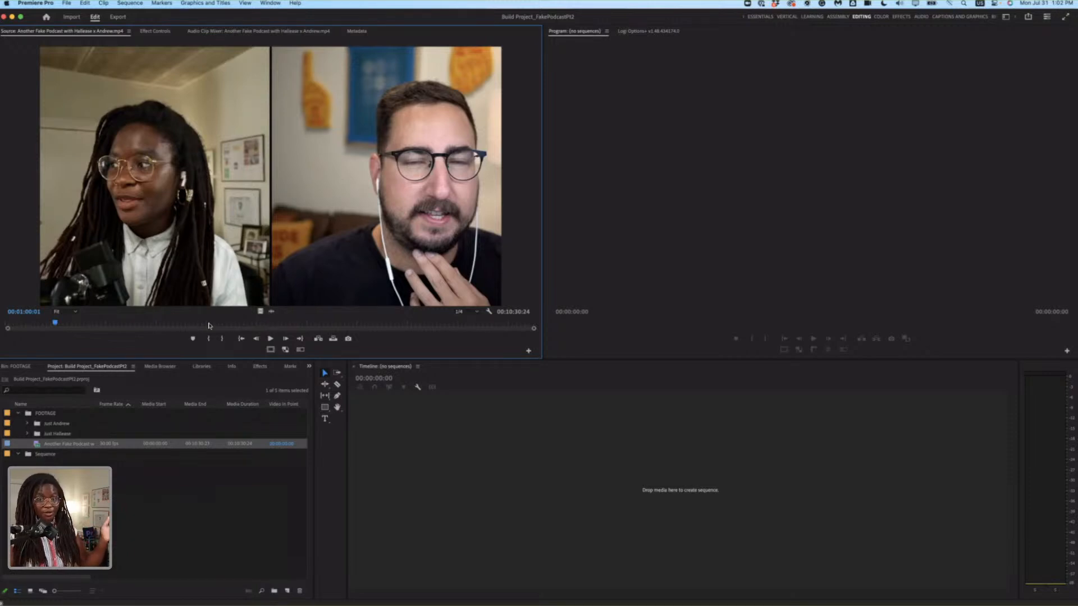
Load the male speaker's solo webcam clip from the first footage sub-bin into the source monitor and play a passage partway through.
click(27, 425)
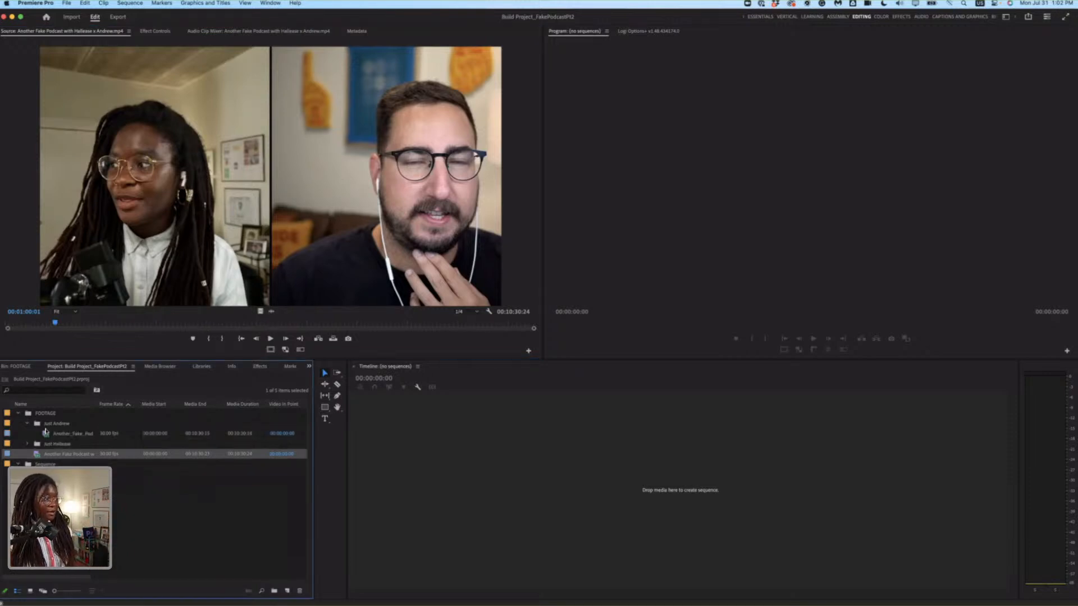
double_click(49, 437)
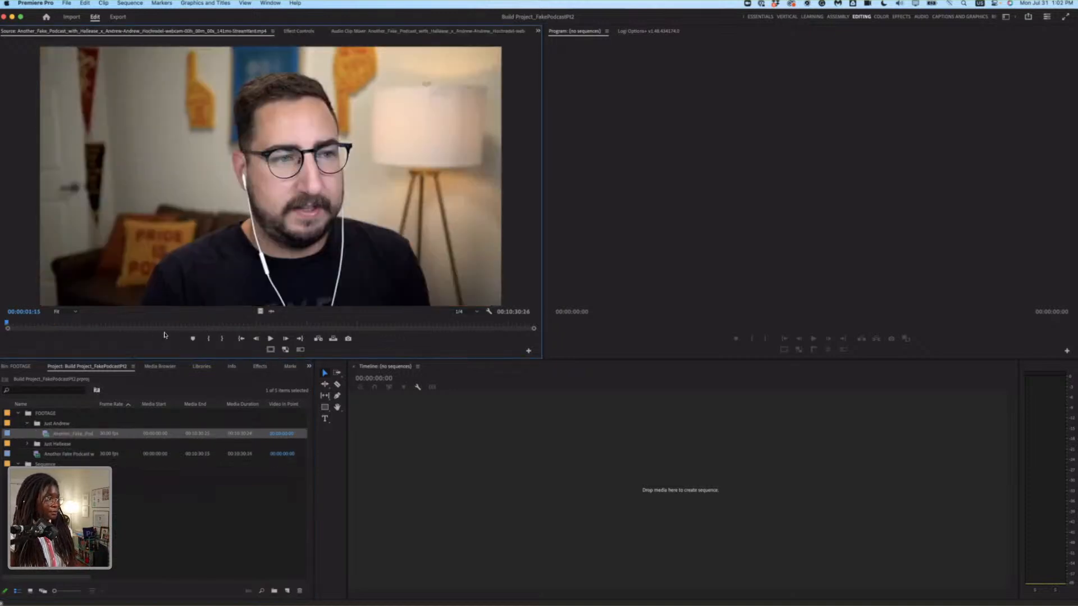
drag(176, 325, 176, 325)
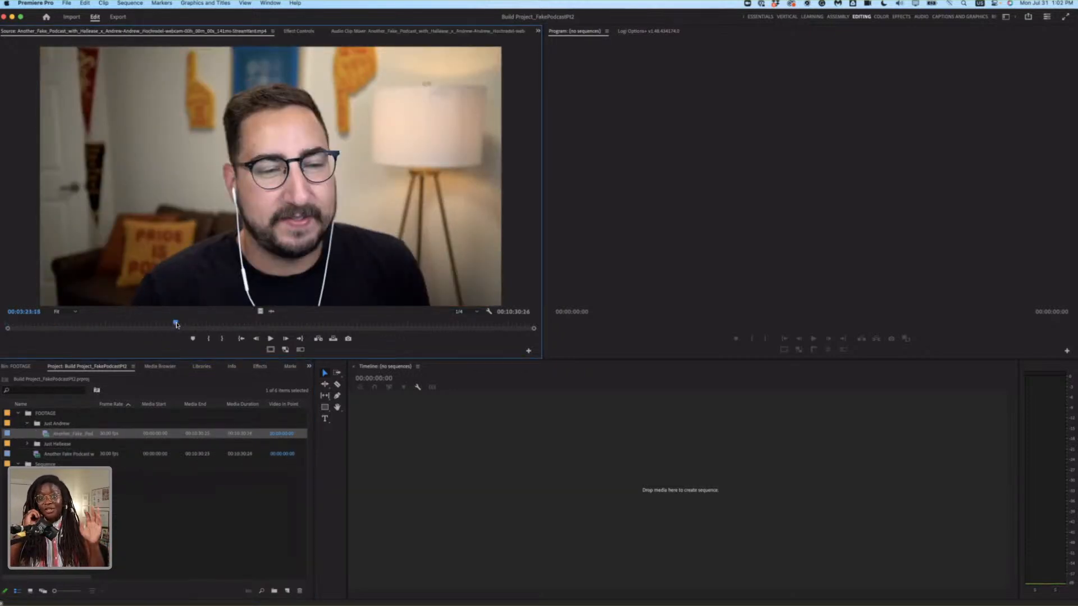
click(267, 337)
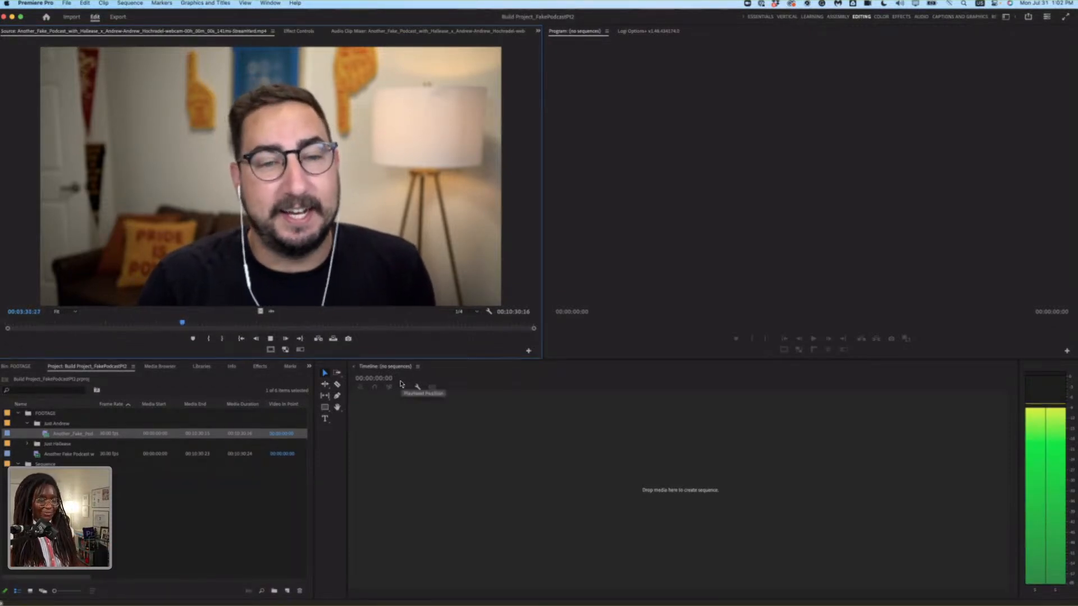
key(space)
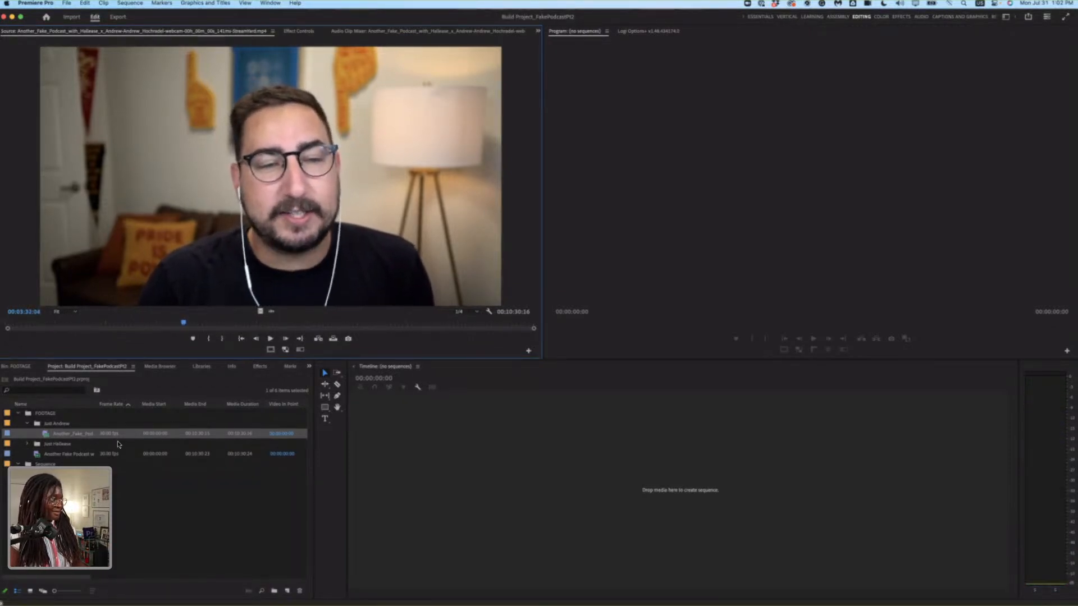
Load the female speaker's solo webcam clip from the second footage sub-bin into the source monitor and play passages partway through.
click(27, 423)
click(27, 433)
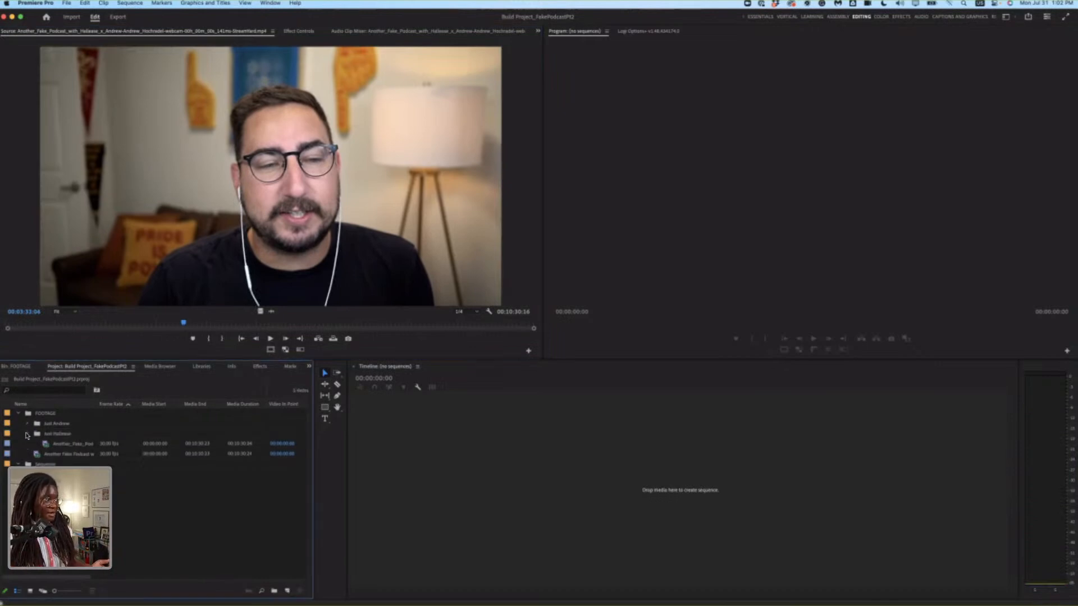
double_click(61, 444)
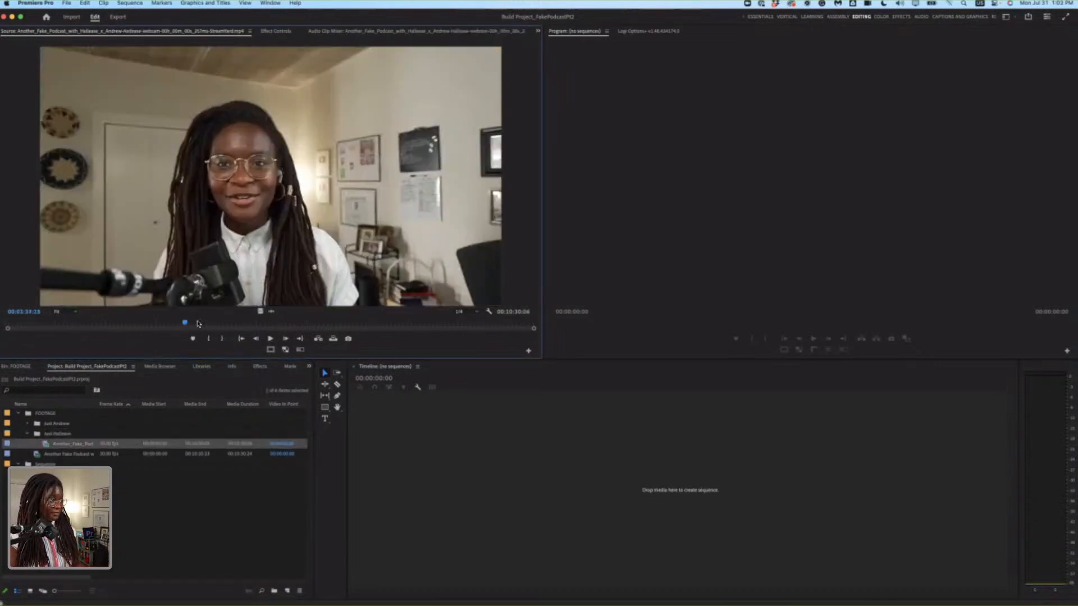
key(space)
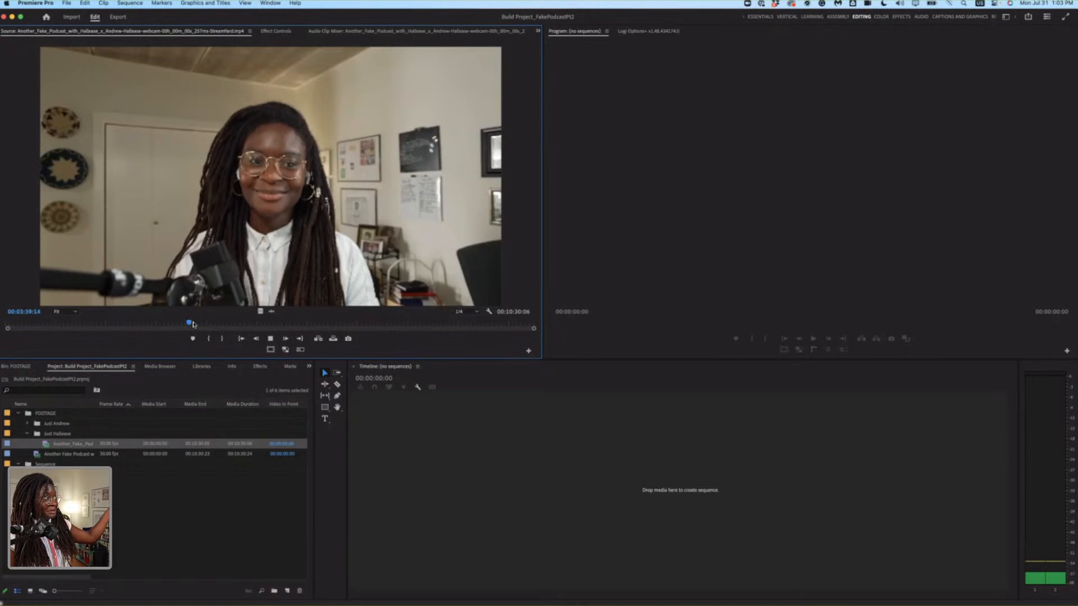
click(199, 324)
key(space)
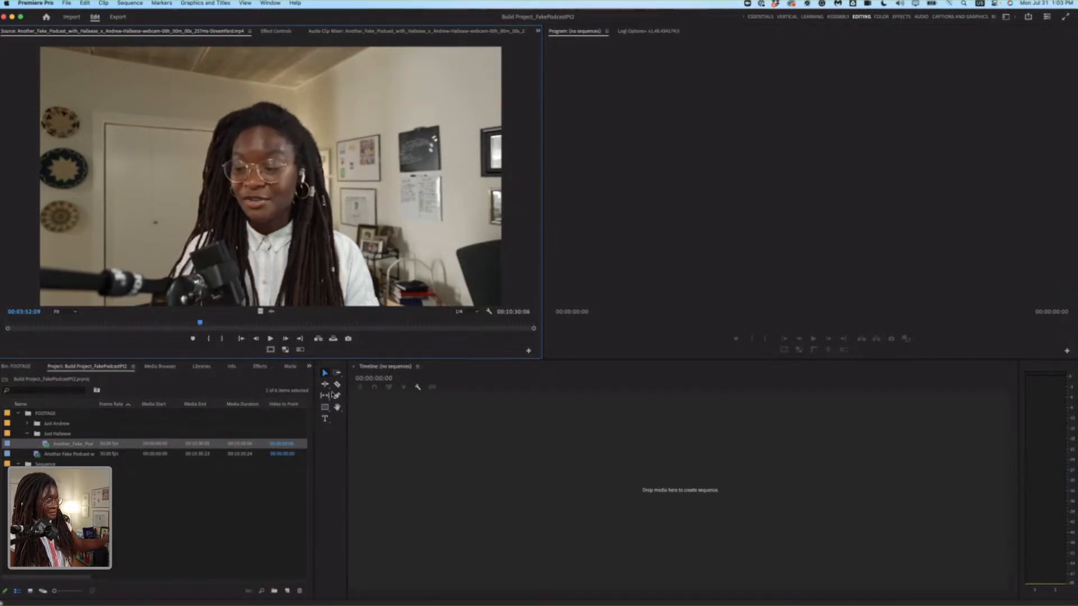
key(space)
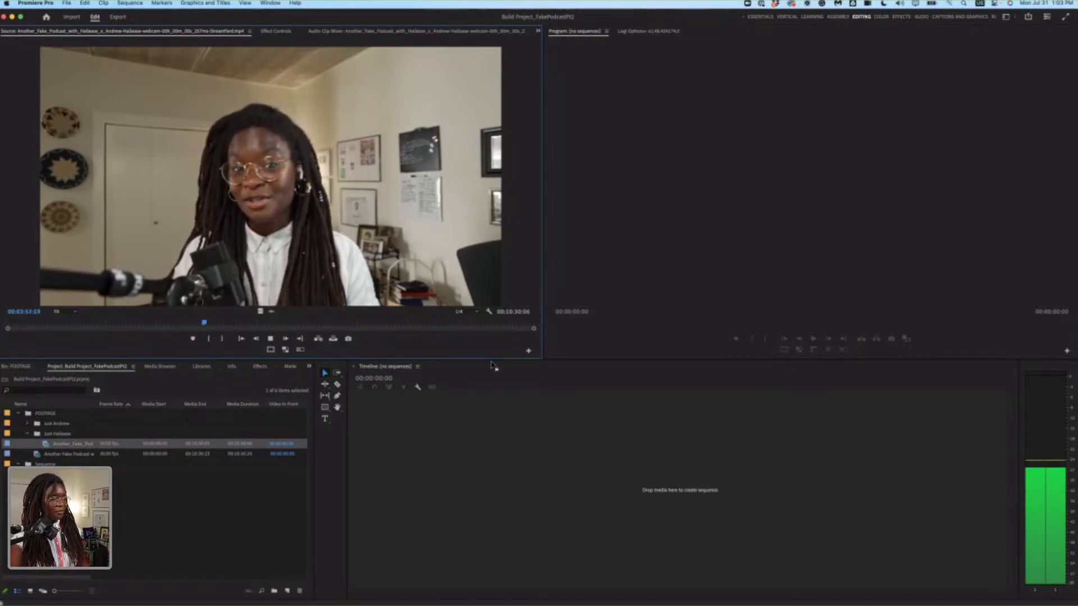
key(space)
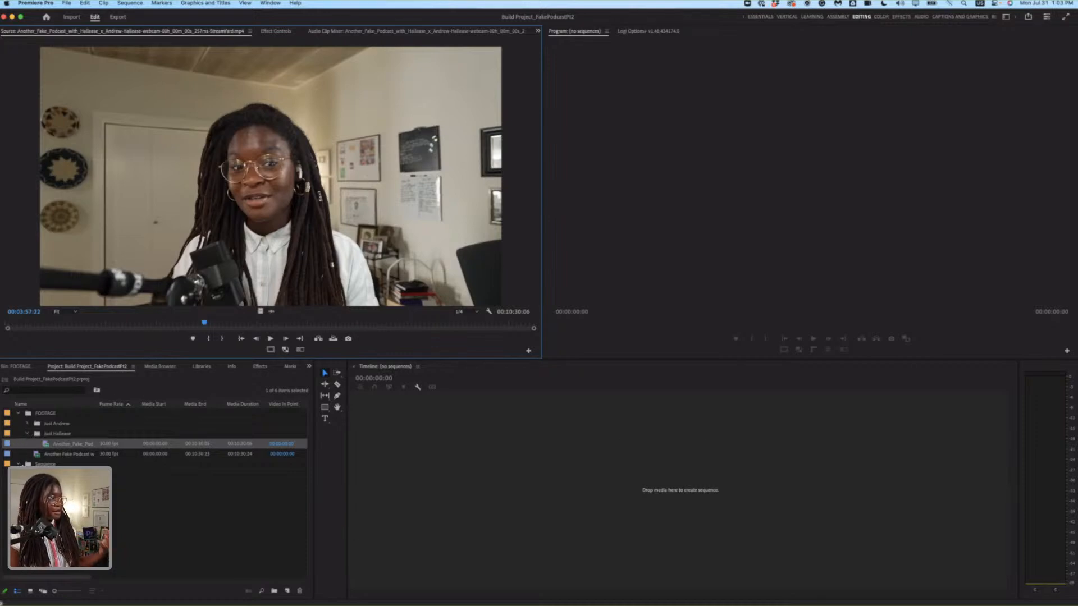
Collapse the open footage sub-bin and create a sequence by placing the combined two-person podcast clip in the empty timeline.
click(29, 465)
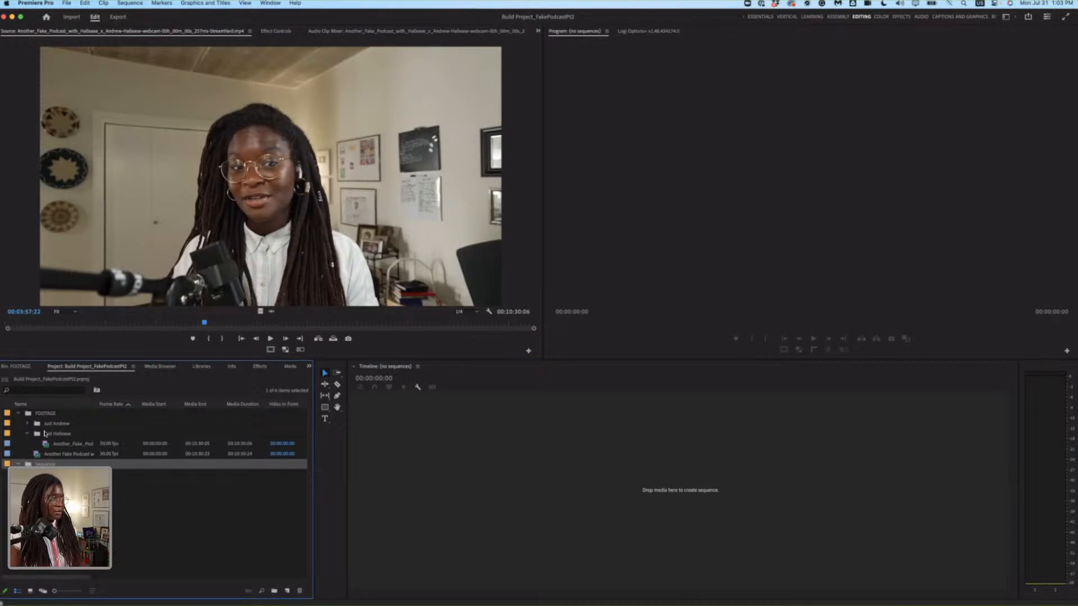
click(26, 435)
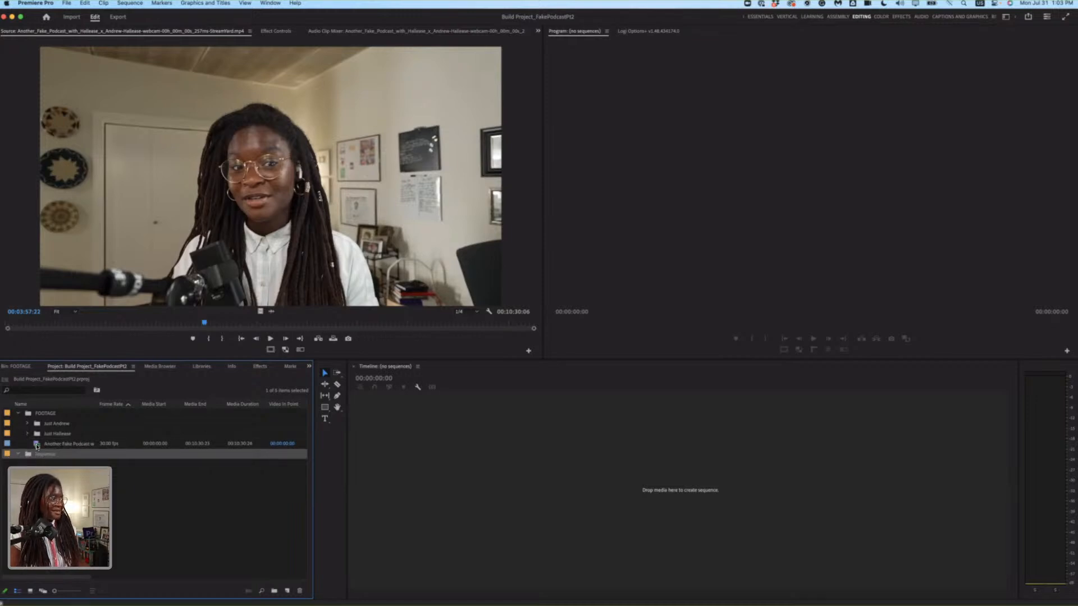
click(37, 446)
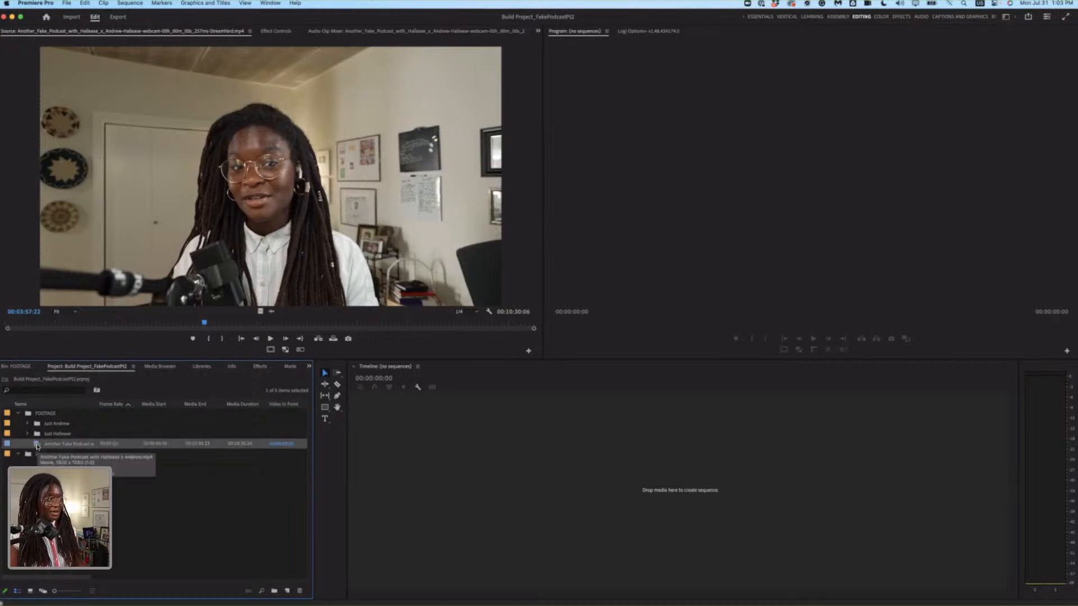
drag(48, 445, 524, 474)
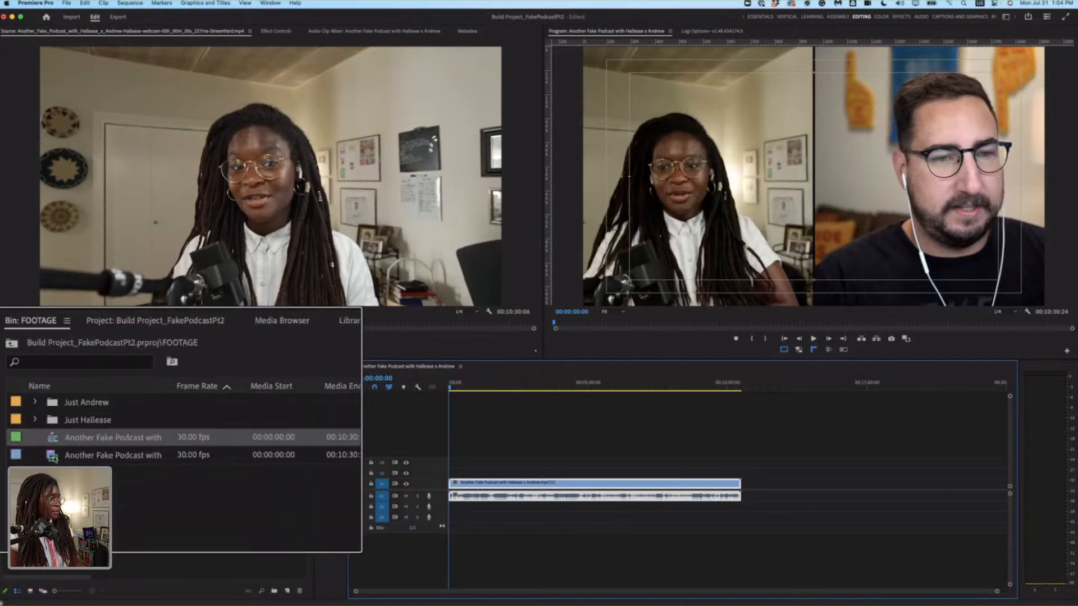
Rename the sequence in the FOOTAGE bin as Podcast - Draft 1.
click(33, 437)
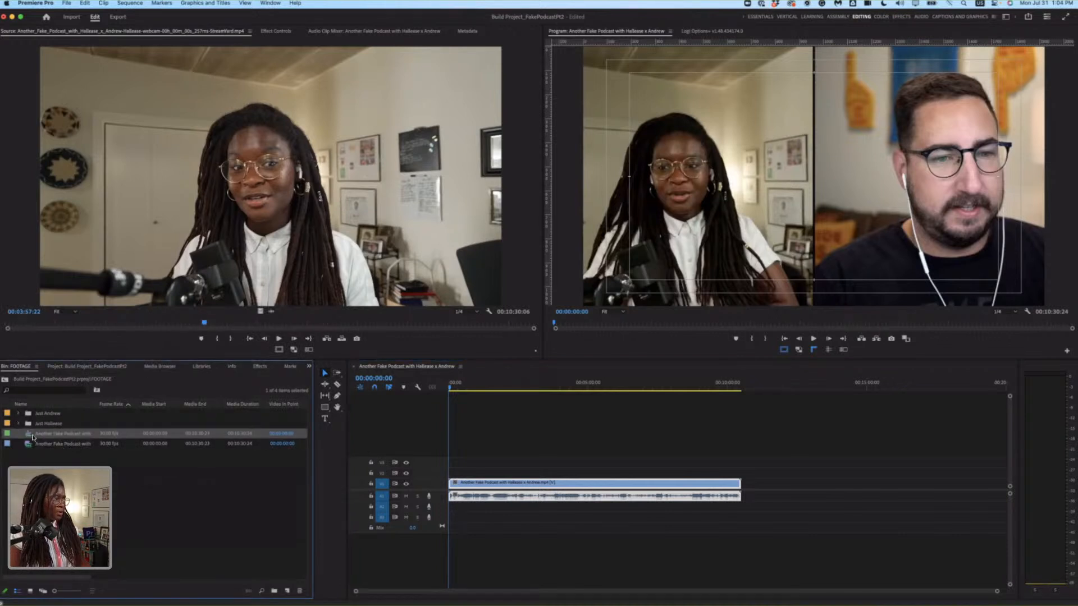
click(52, 434)
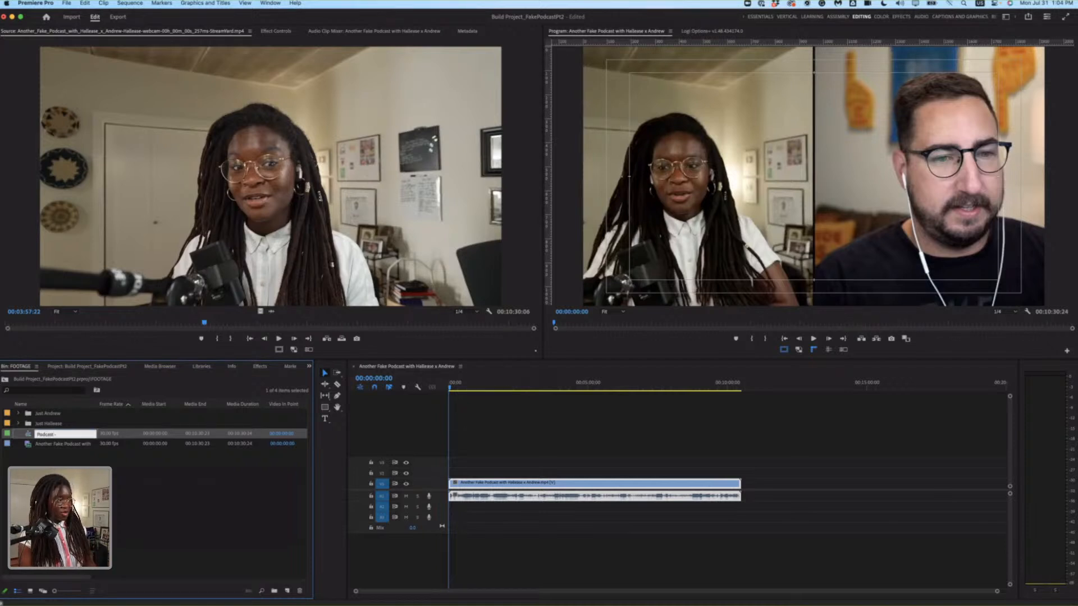
text(Podcast - Draft 1)
key(Tab)
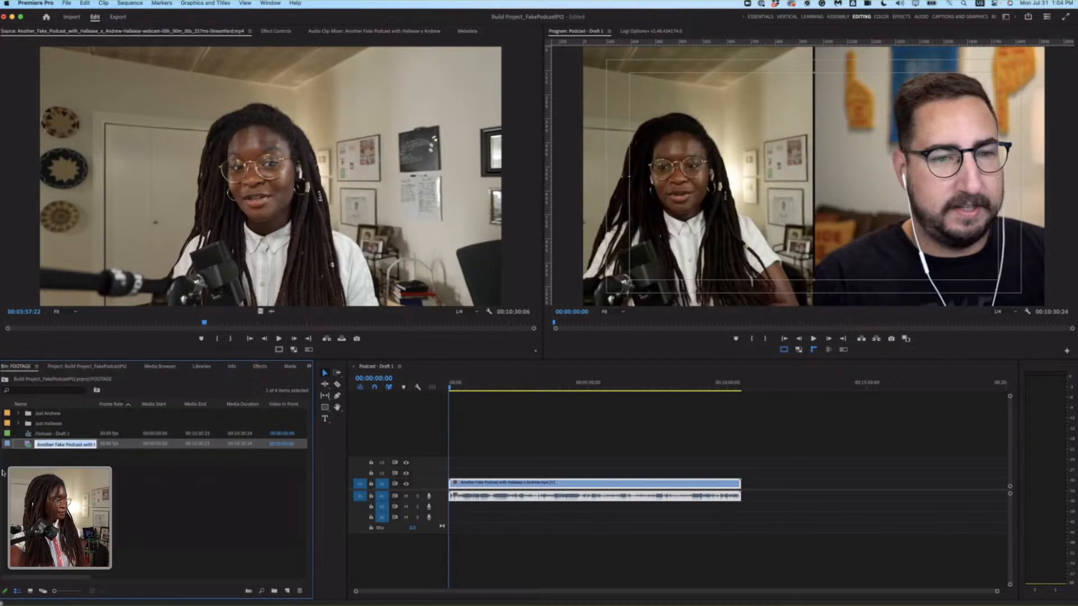
click(61, 457)
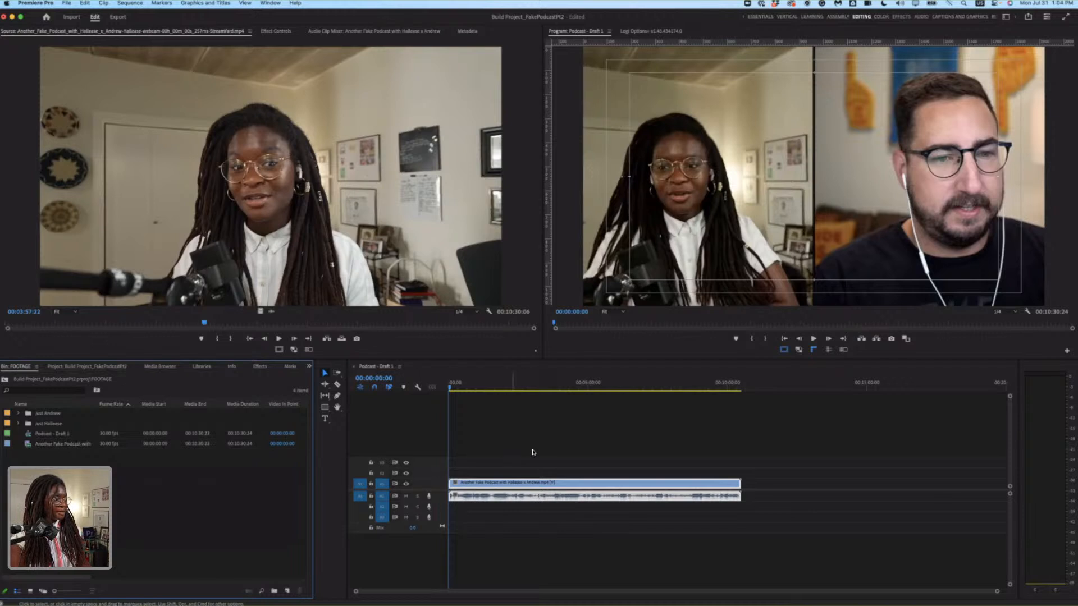
Increase the height of the first audio track to enlarge the podcast clip's waveform.
click(547, 482)
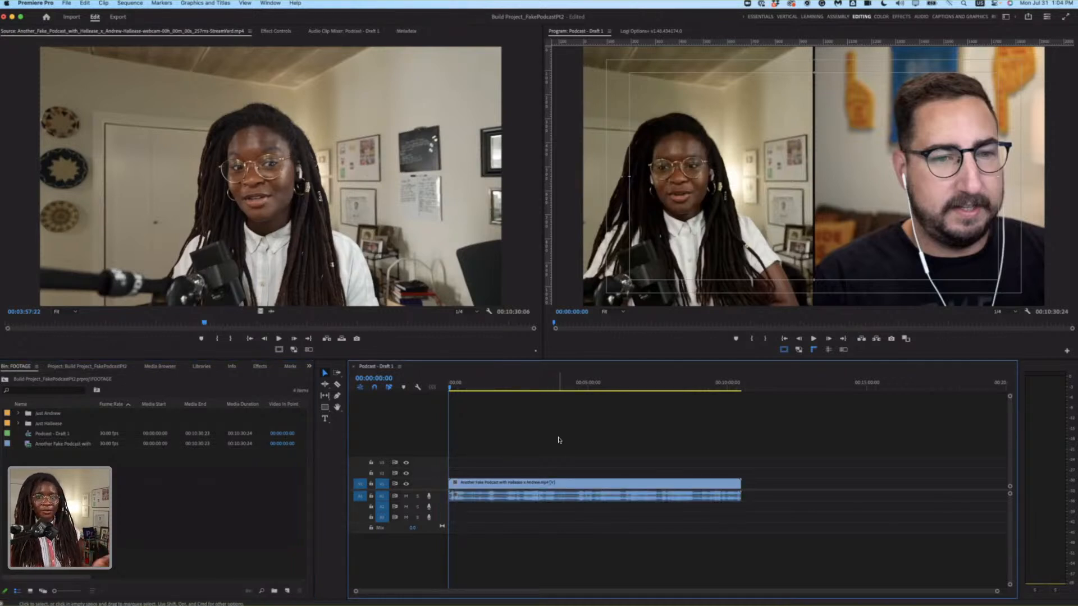
click(535, 498)
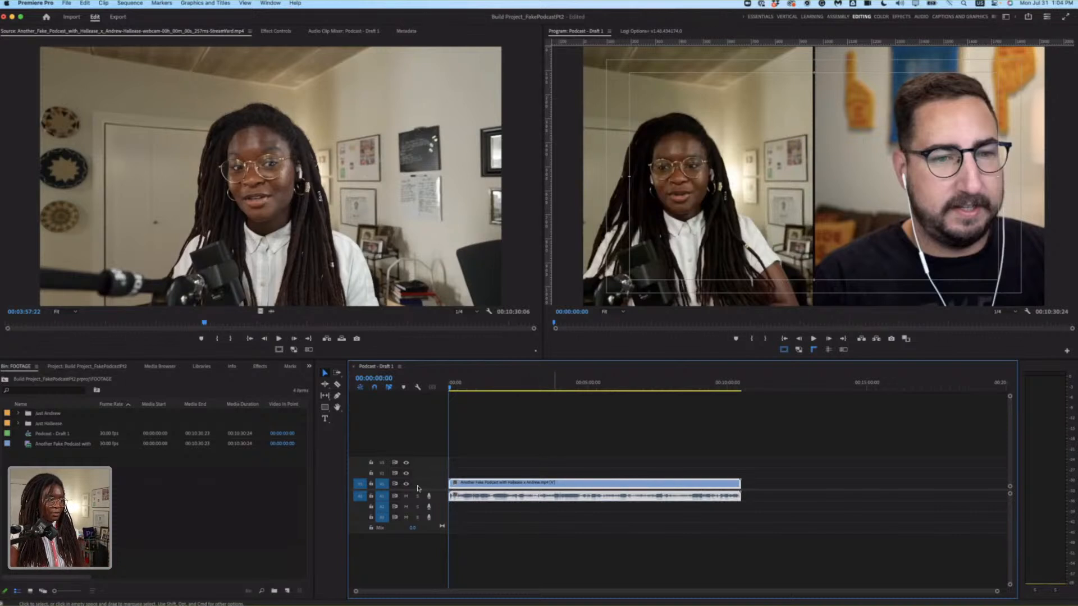
drag(441, 501, 442, 506)
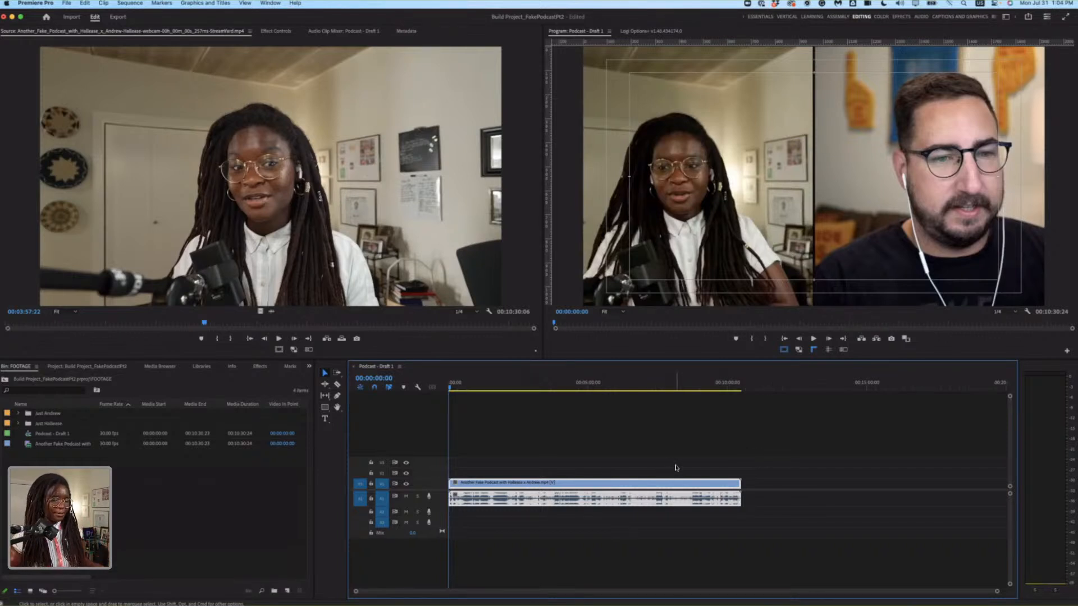
Position the playhead at 00:00:21:00 in the Podcast - Draft 1 sequence and leave the clip deselected.
key(super+a)
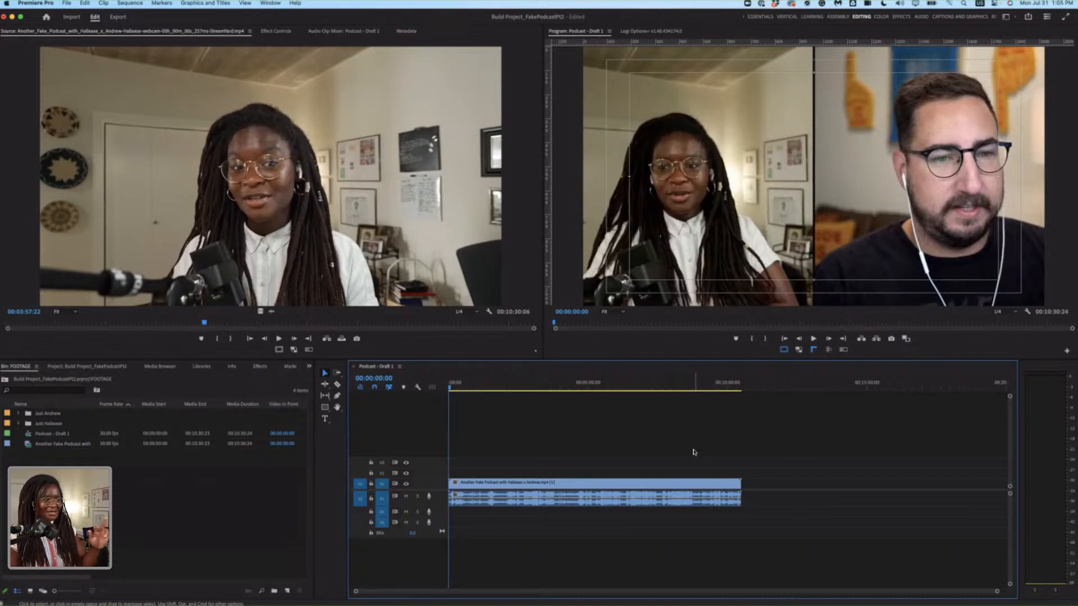
click(626, 502)
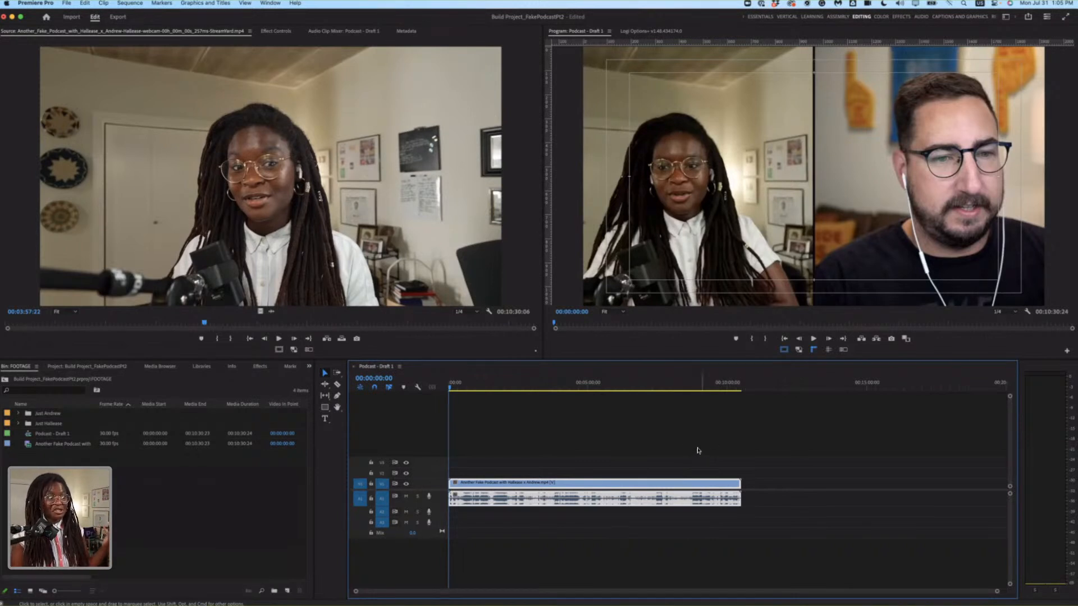
click(459, 384)
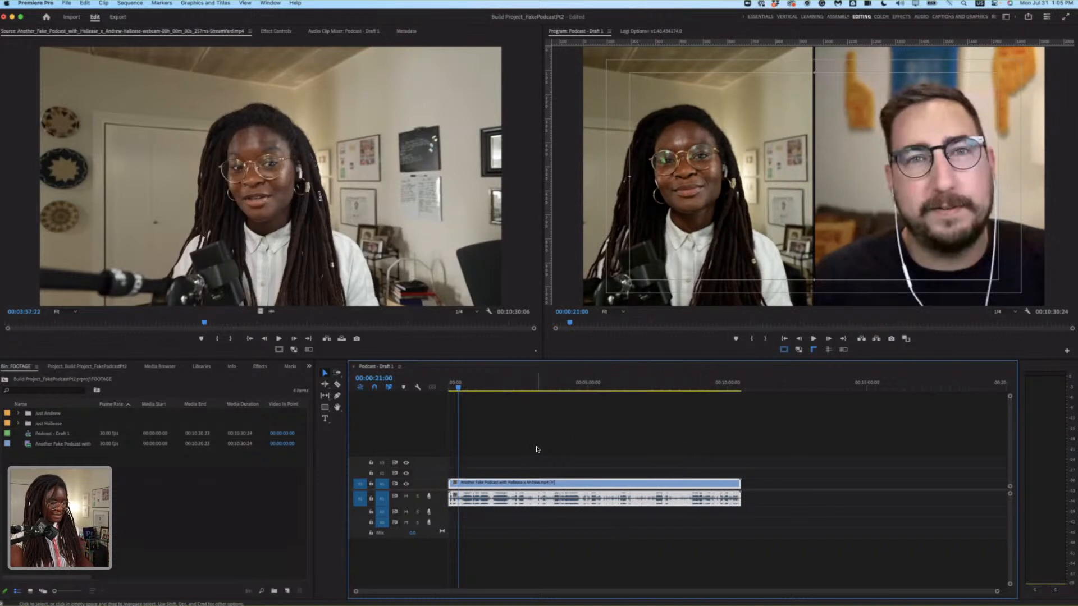
key(backslash)
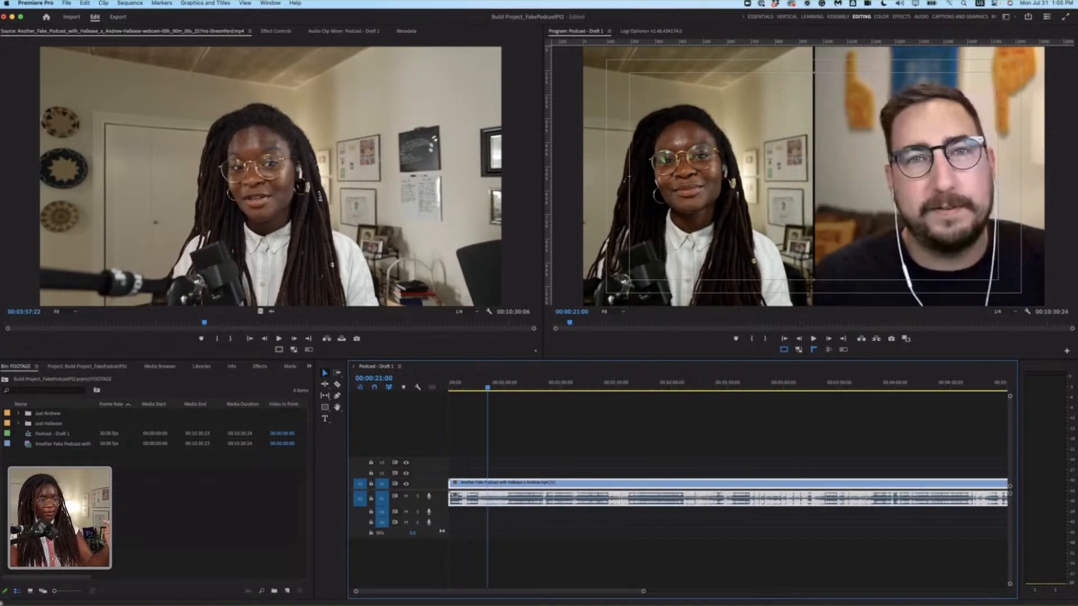
click(587, 436)
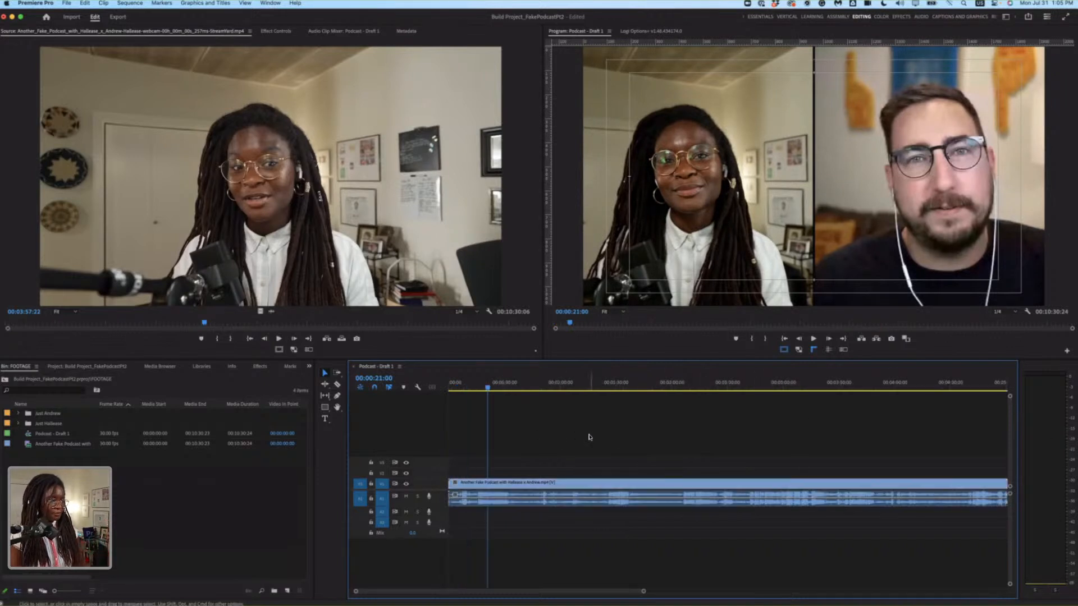
Play the sequence from 00:00:21:00 and again from 00:00:34:06 to compare the two speakers' audio levels.
key(space)
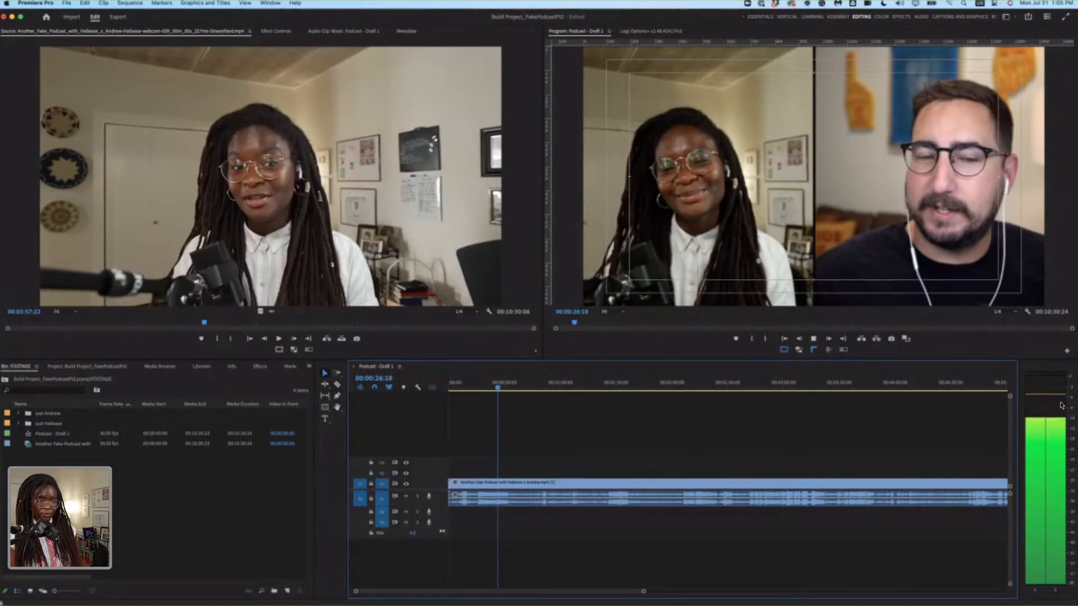
key(space)
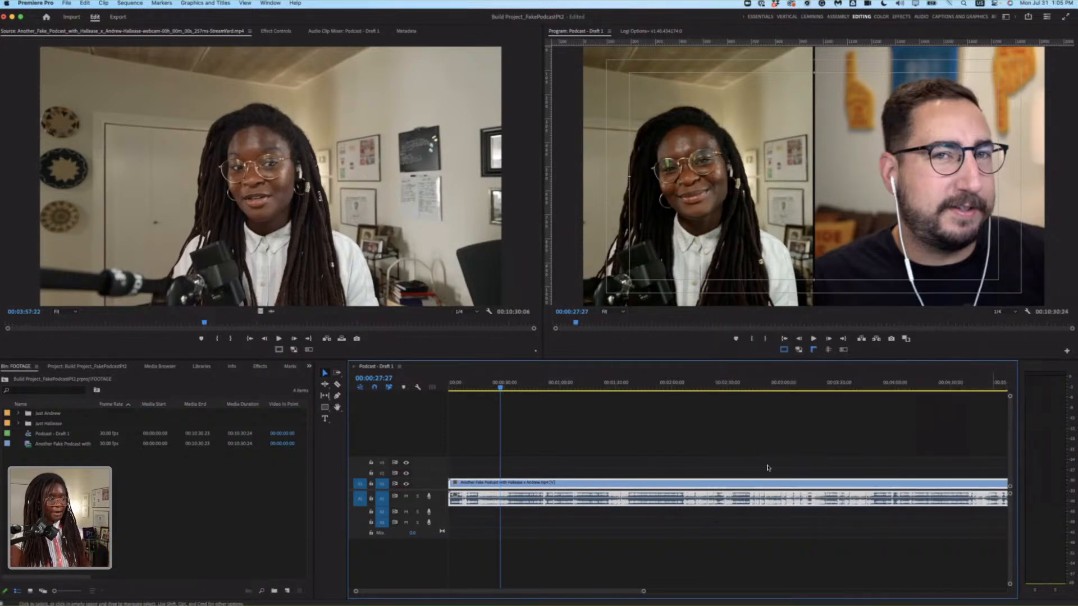
click(511, 387)
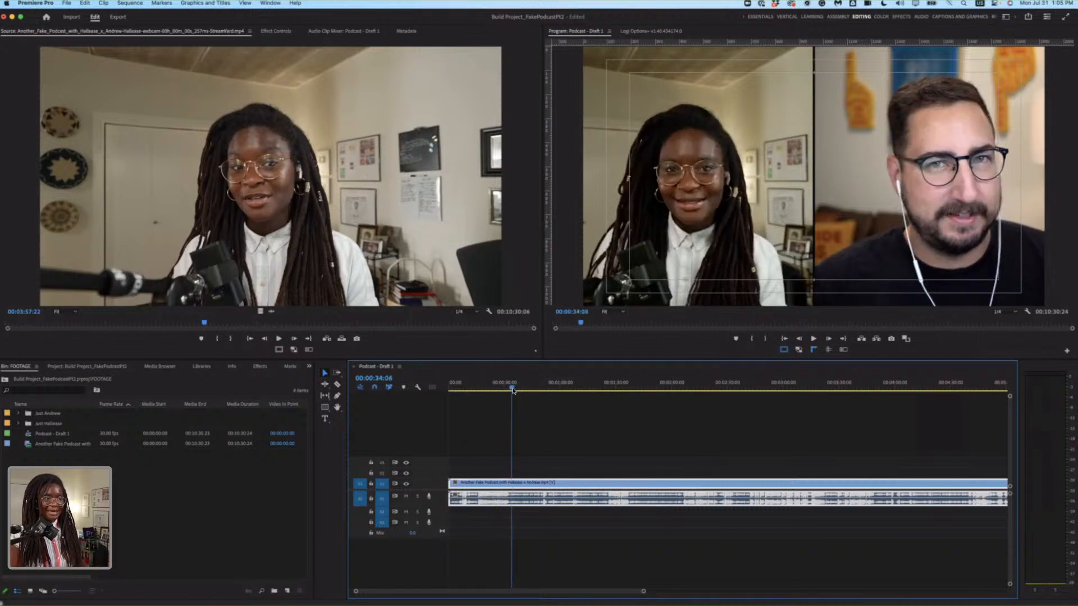
click(570, 452)
key(space)
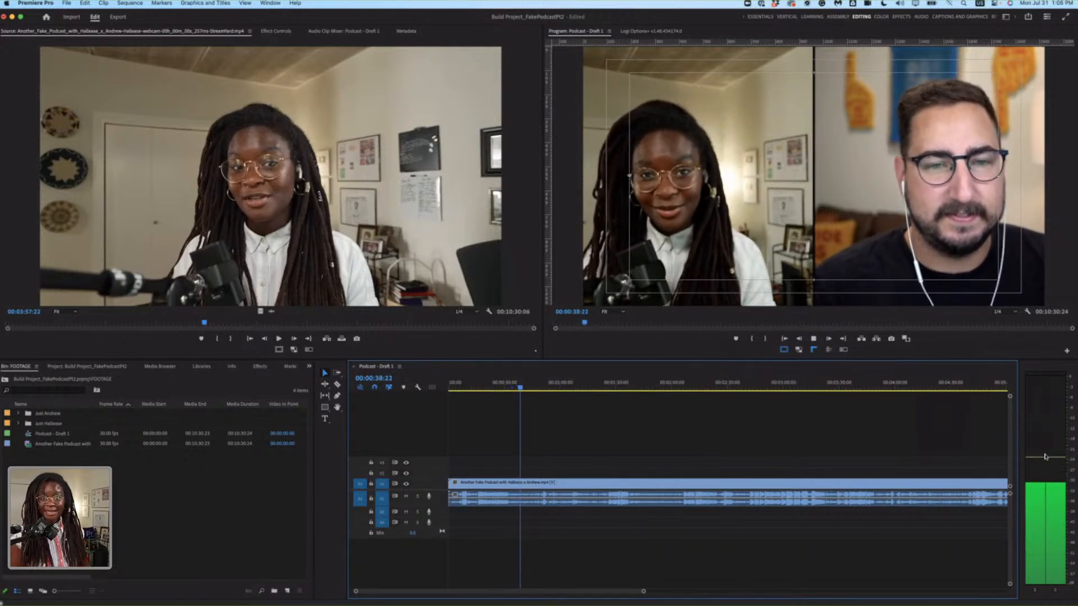
key(space)
Select the combined podcast clip in the timeline and show the Essential Sound panel.
click(645, 442)
click(634, 508)
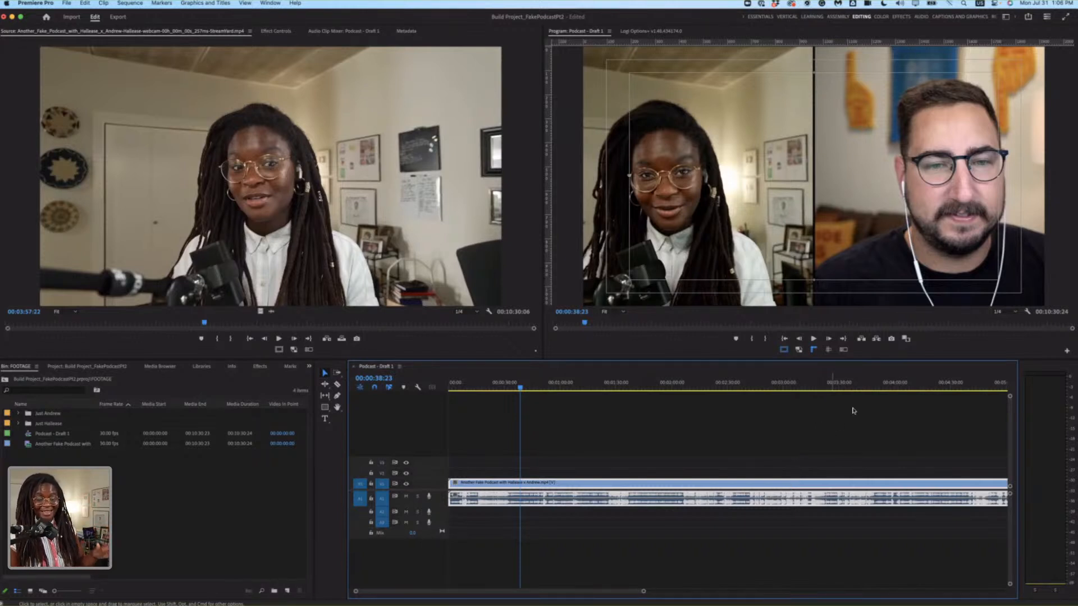
click(1007, 18)
click(1006, 18)
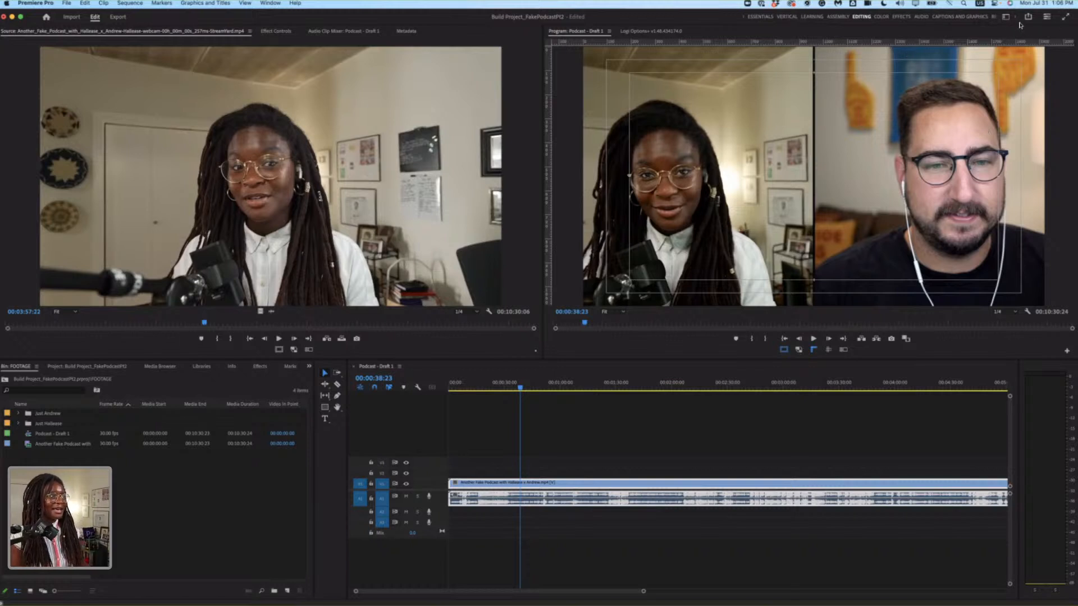
click(274, 5)
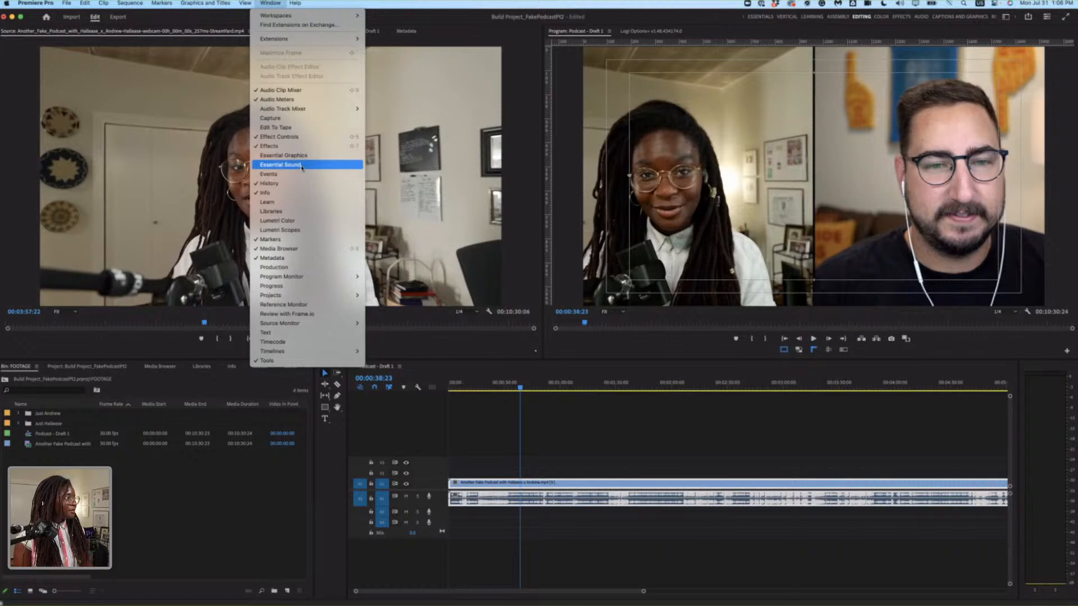
mouse_move(348, 109)
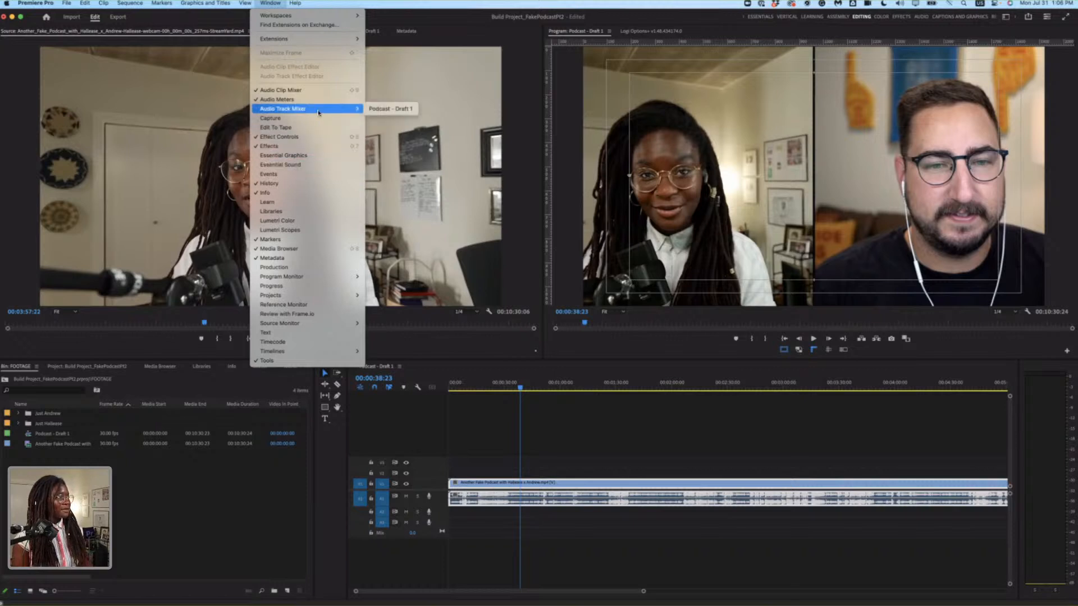
click(311, 166)
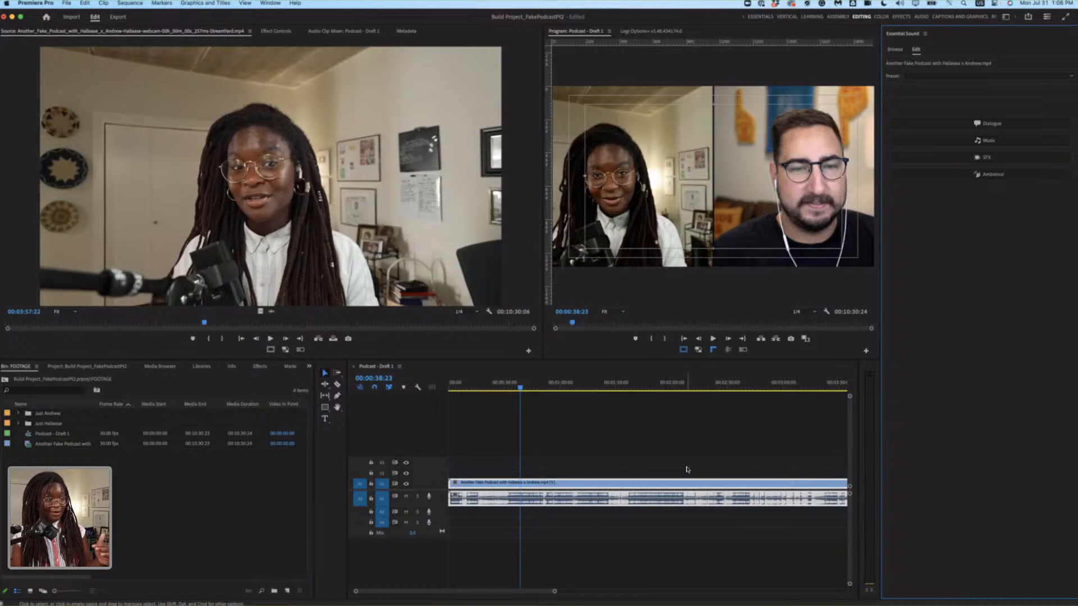
Tag the combined podcast clip's audio as Dialogue and apply the Clean Up Noisy Dialogue preset.
click(698, 528)
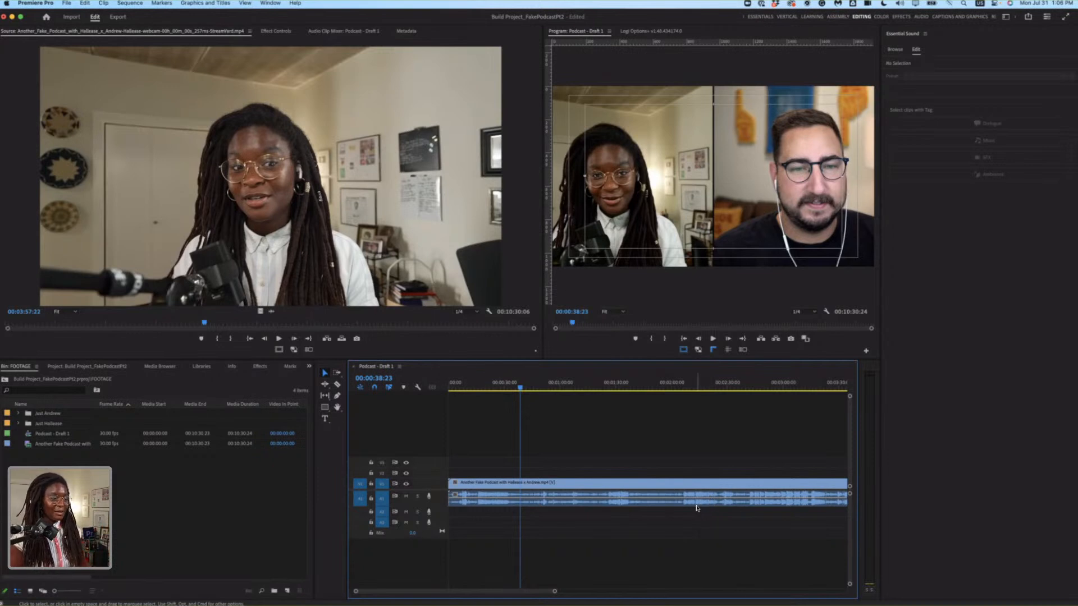
click(698, 508)
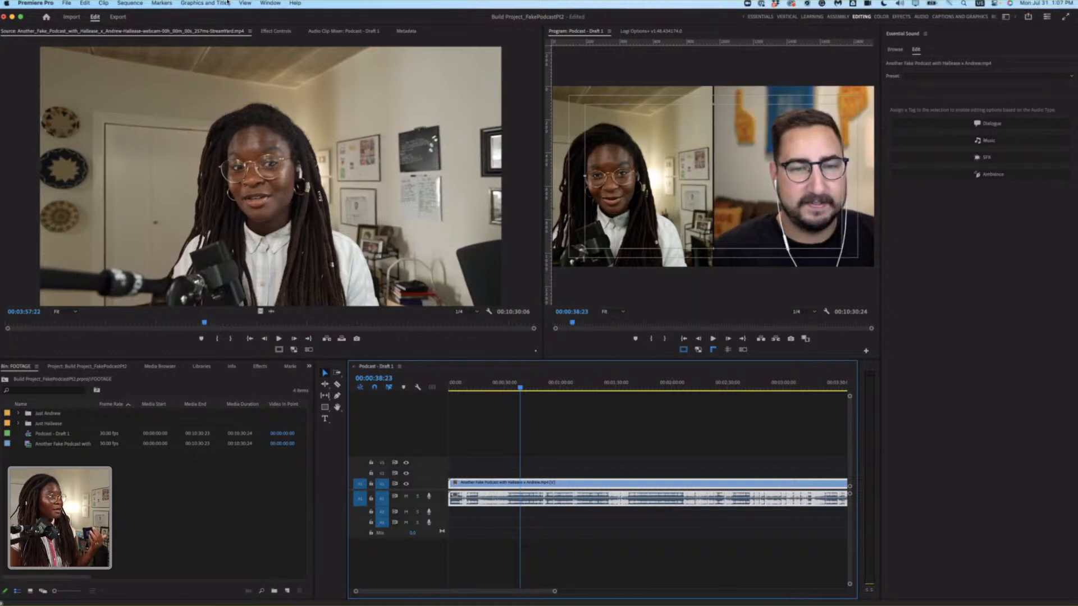
click(269, 4)
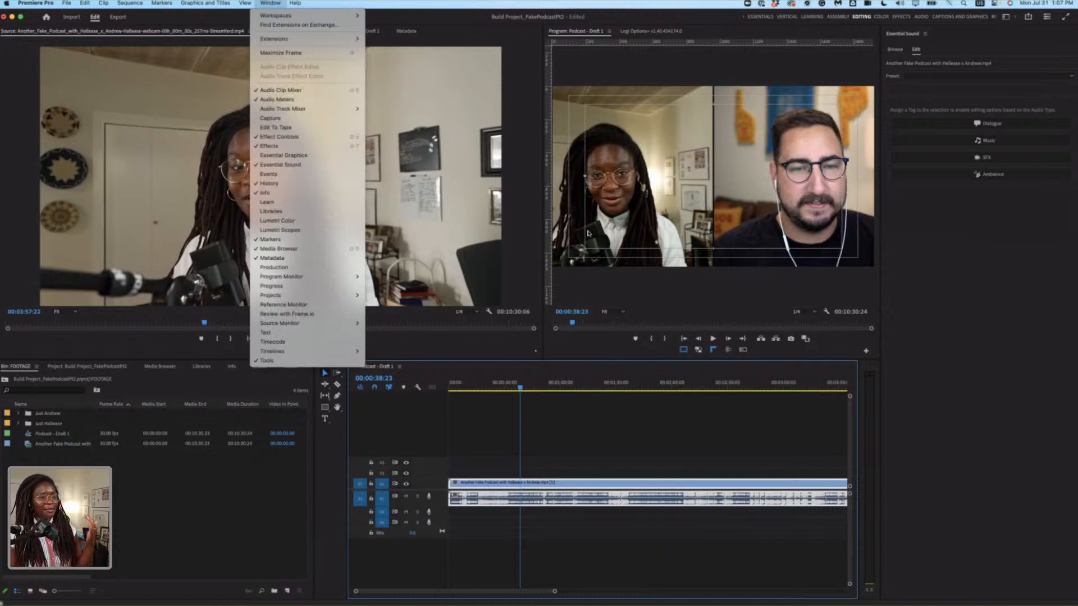
click(947, 269)
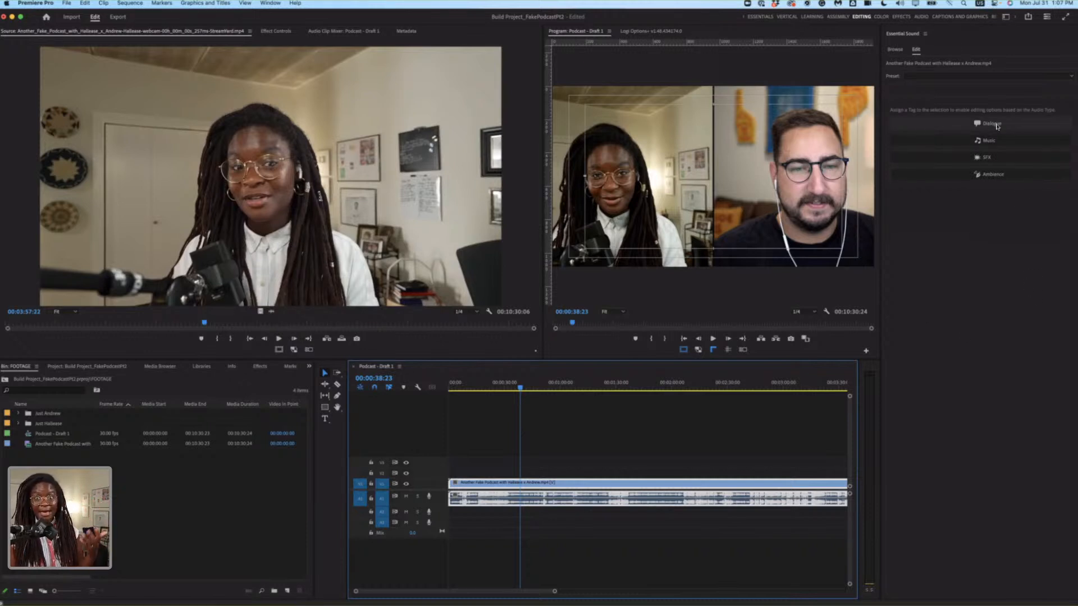
click(992, 123)
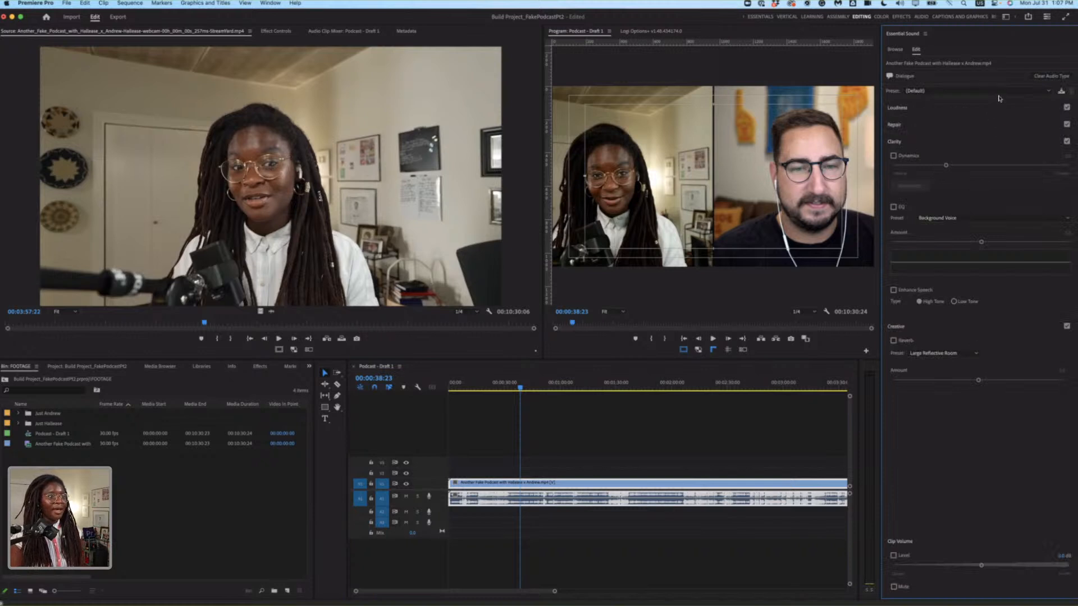
click(967, 91)
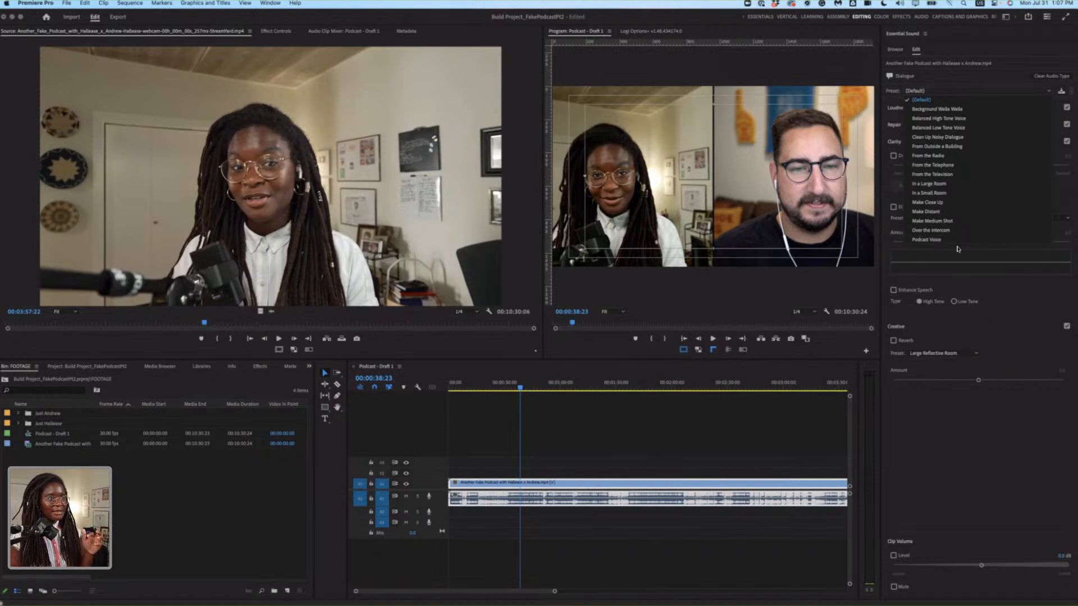
click(948, 137)
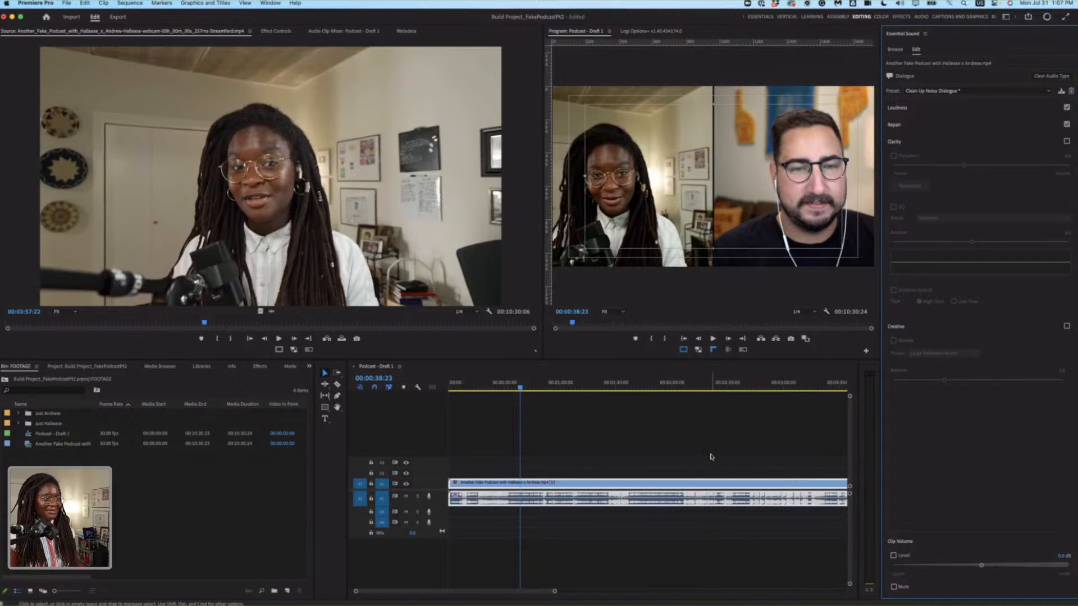
click(653, 464)
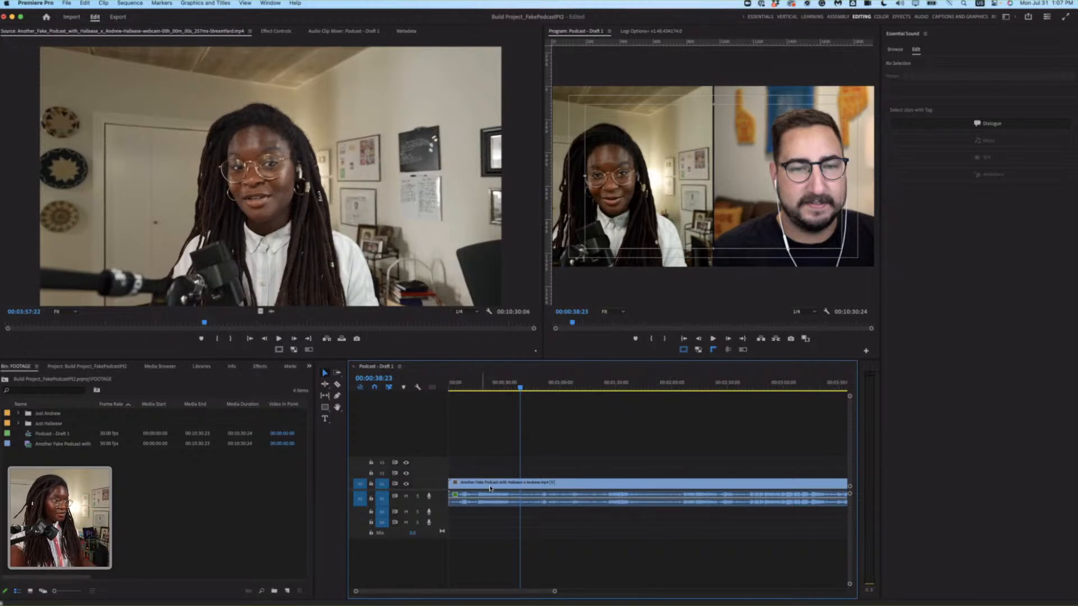
Play the cleaned-up audio around 00:00:21 and from 00:00:36:15 to compare both speakers' levels.
click(504, 503)
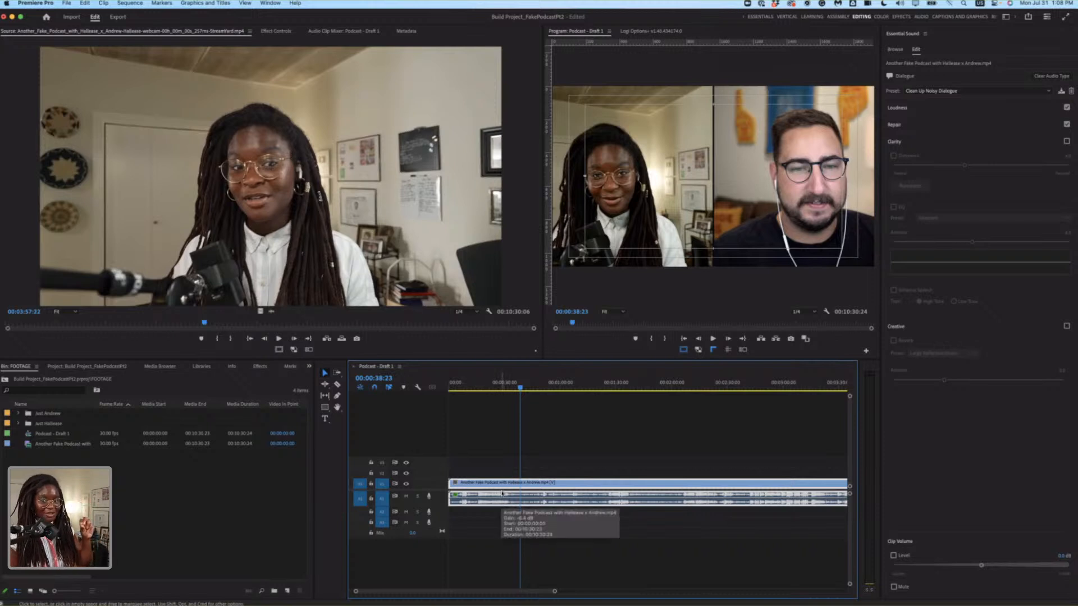
click(480, 386)
key(space)
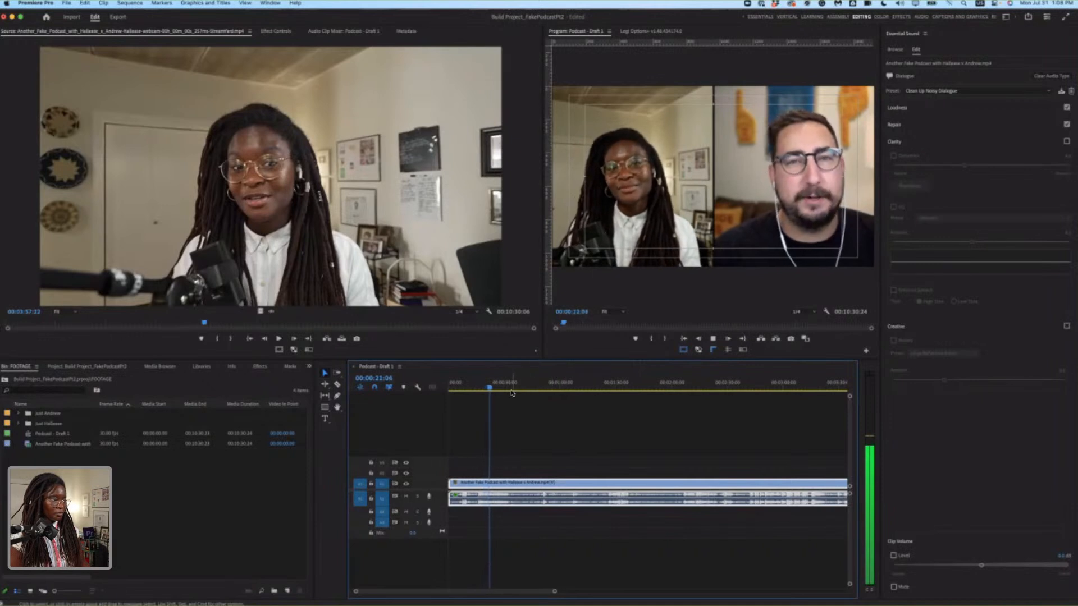
key(space)
drag(511, 388, 516, 387)
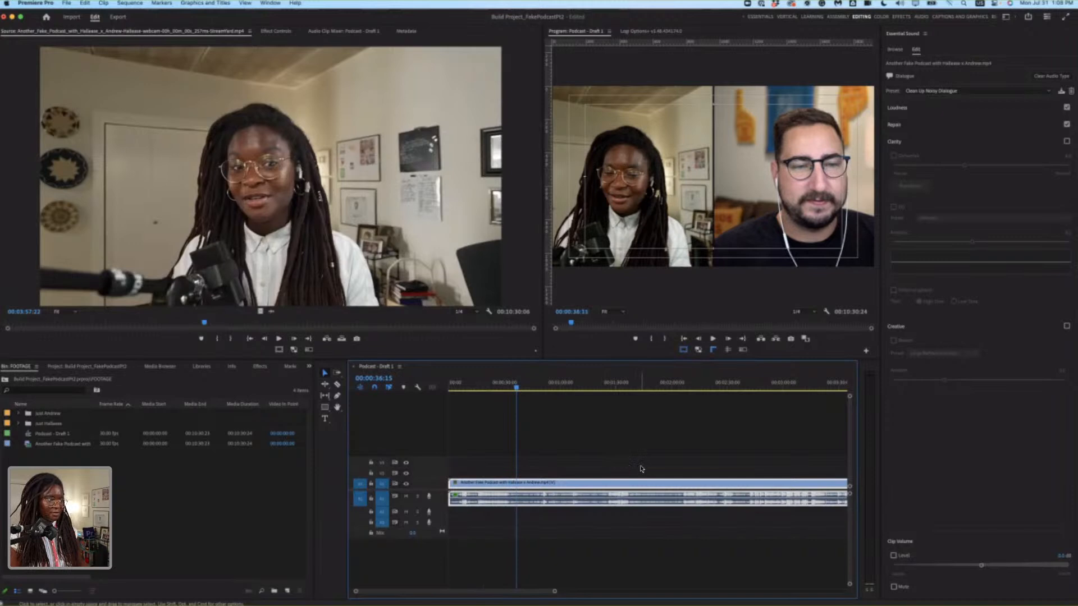
key(space)
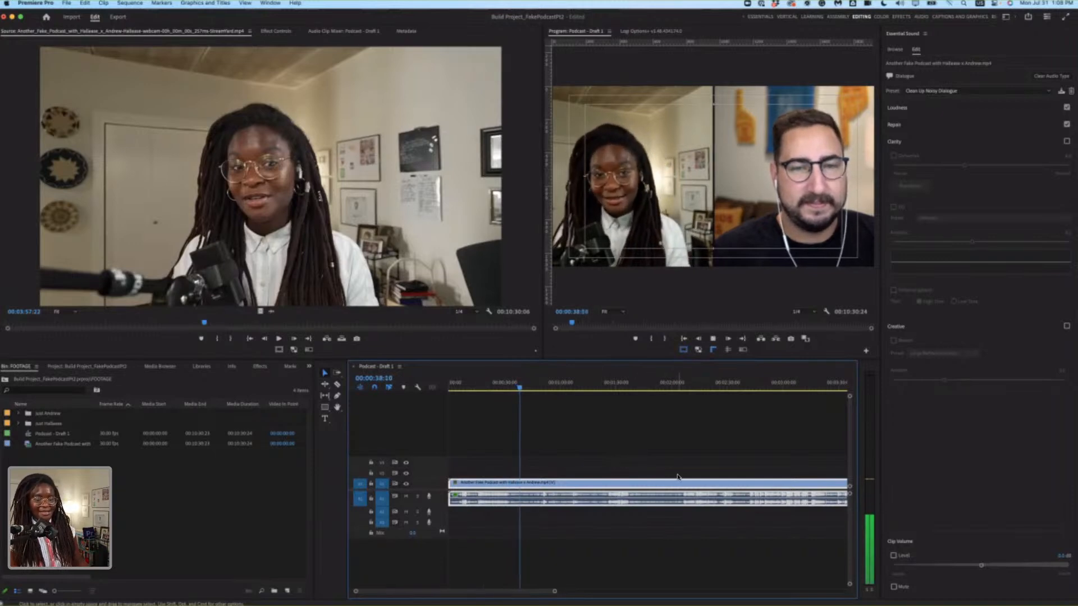
key(space)
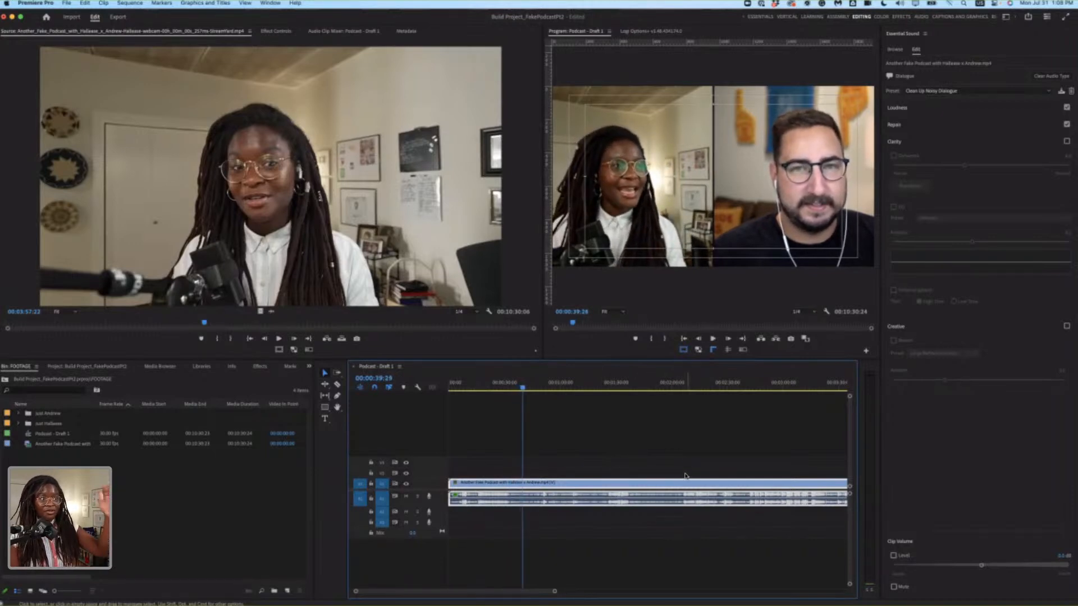
Unlink the combined podcast clip's audio from its video and delete the audio, keeping only the video.
click(711, 524)
click(714, 502)
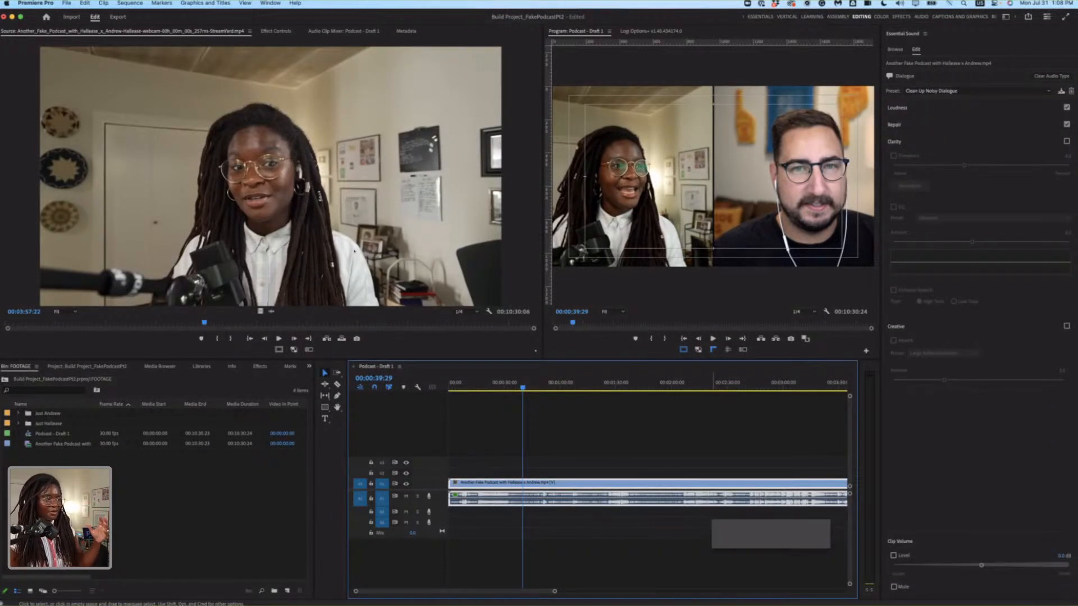
key(super+shift+a)
click(662, 503)
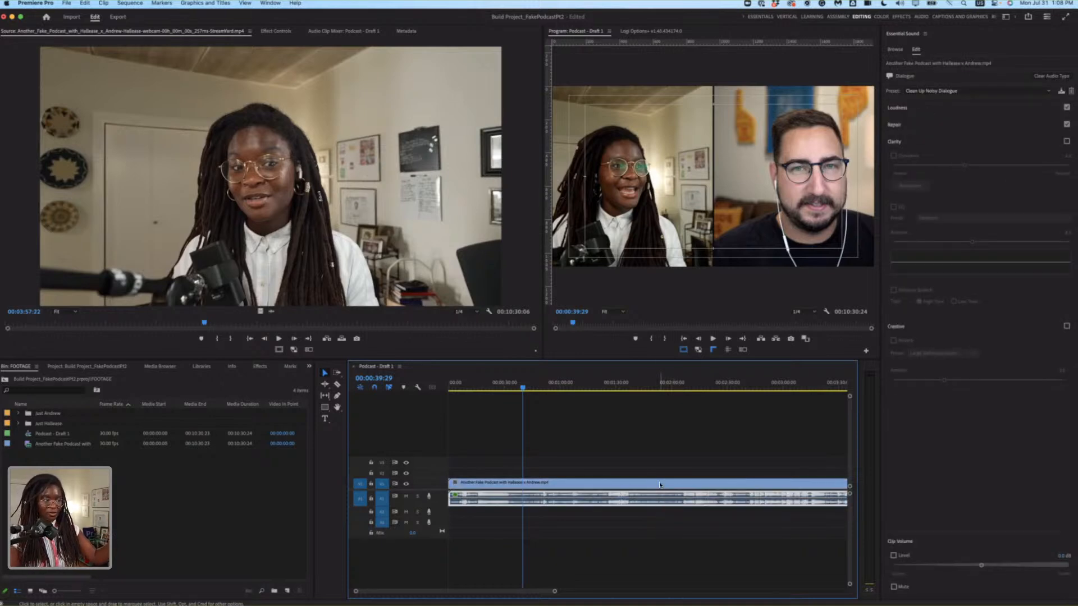
key(super+shift+a)
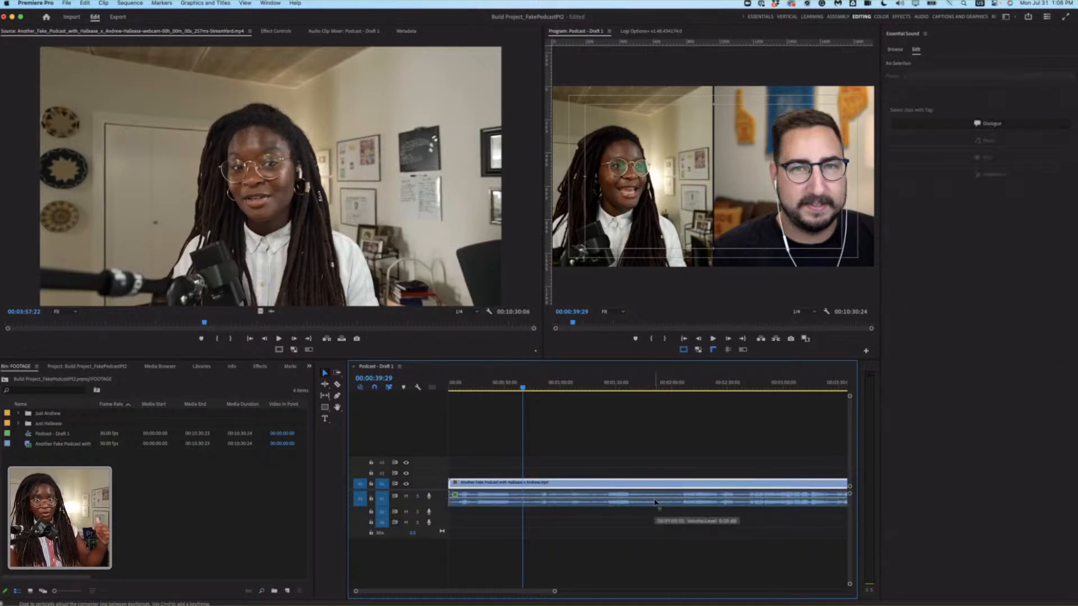
click(656, 502)
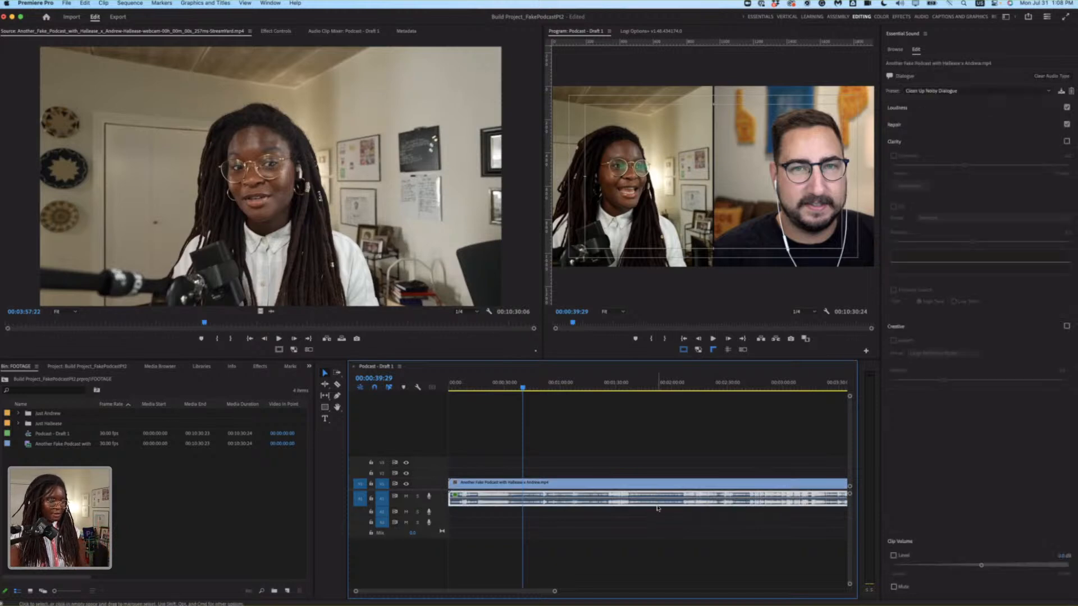
key(Delete)
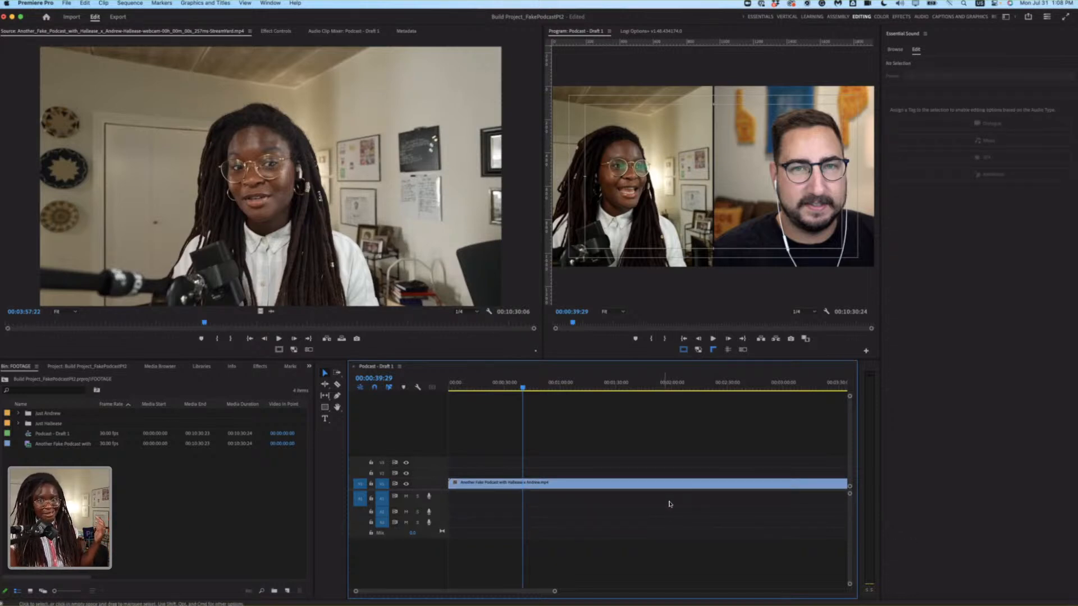
Expand both solo footage bins and place only the audio of the man's solo recording at the start of the first audio track.
click(19, 414)
click(19, 434)
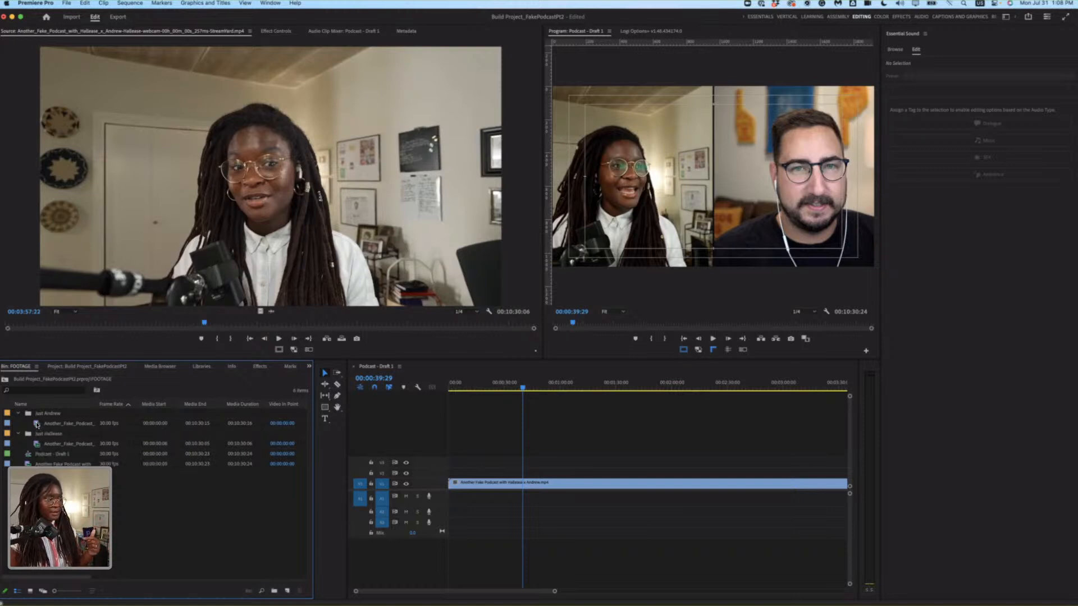
double_click(37, 425)
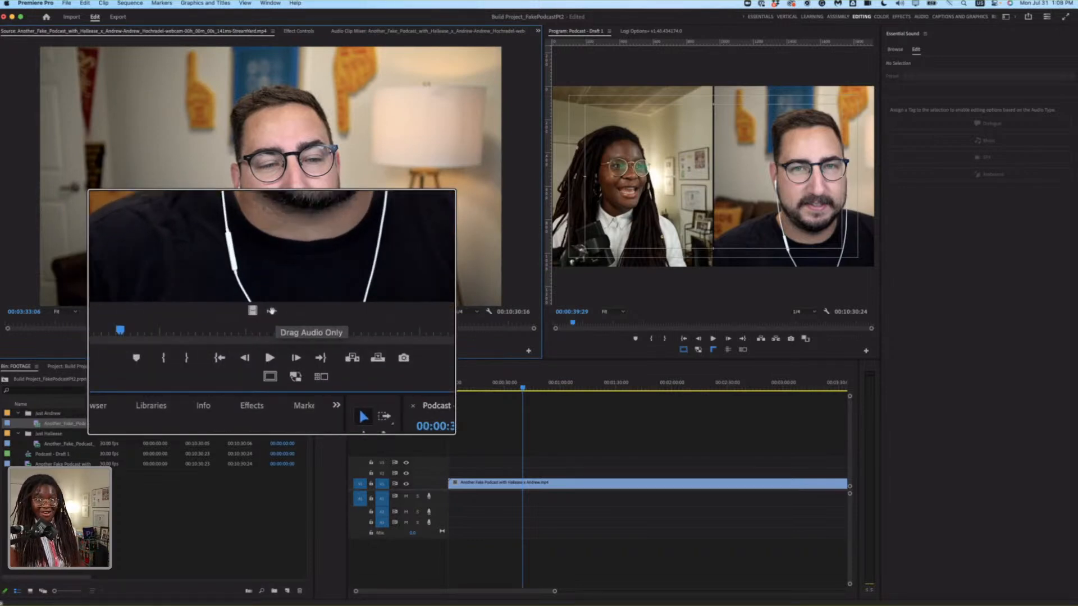
drag(271, 311, 457, 497)
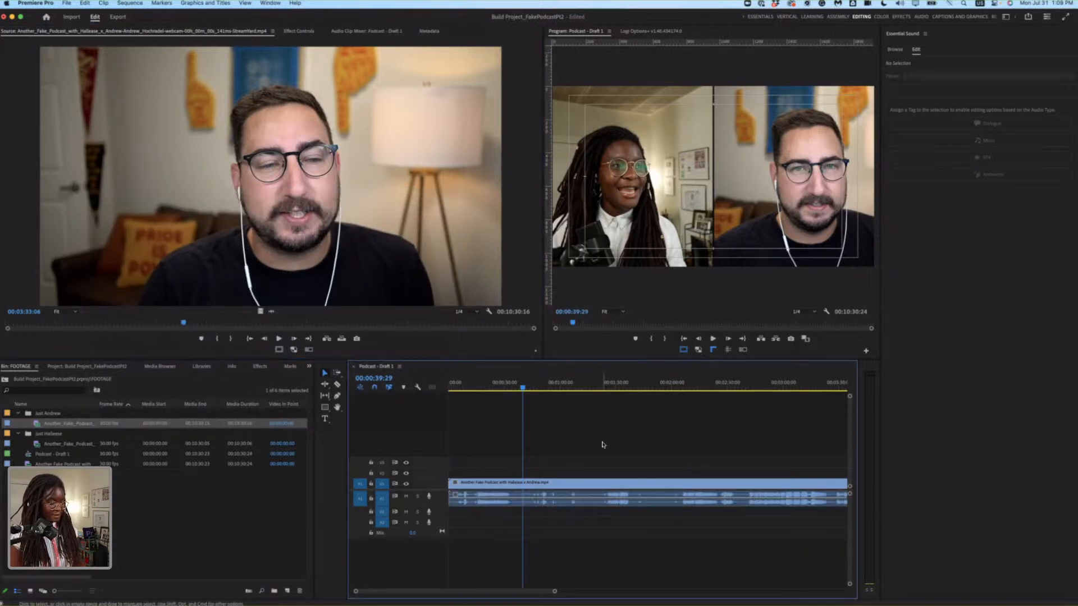
Place only the audio of the woman's solo recording at the start of the second audio track.
key(backslash)
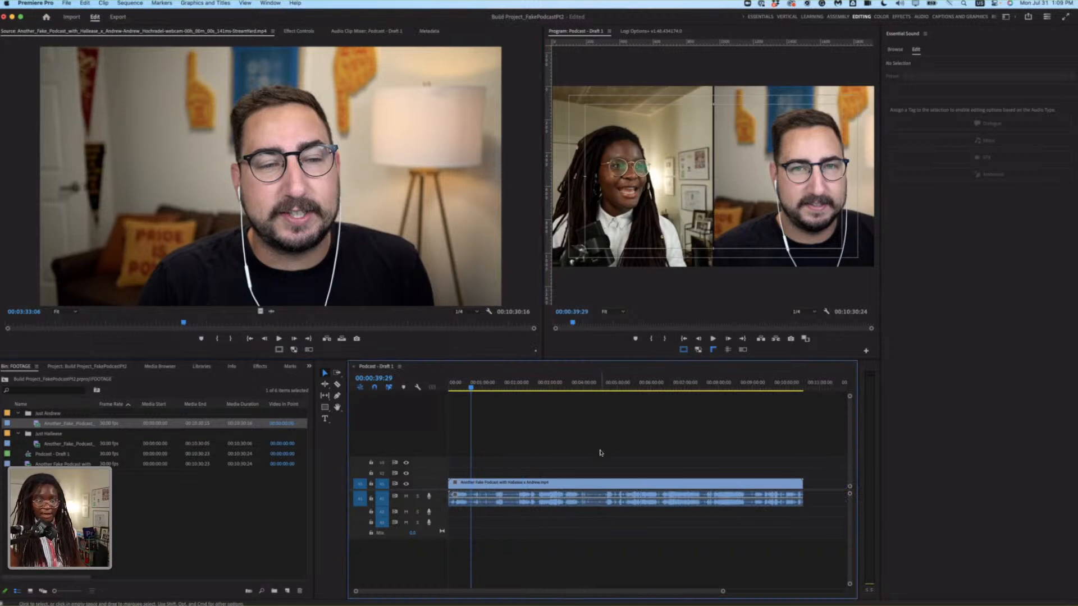
click(37, 445)
double_click(39, 446)
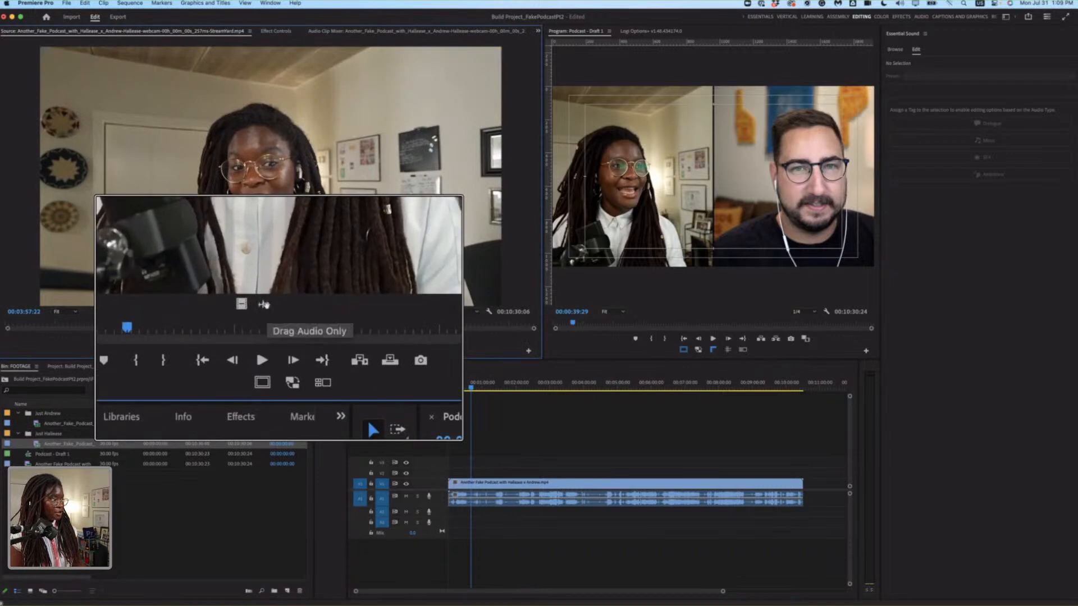
drag(272, 313, 455, 512)
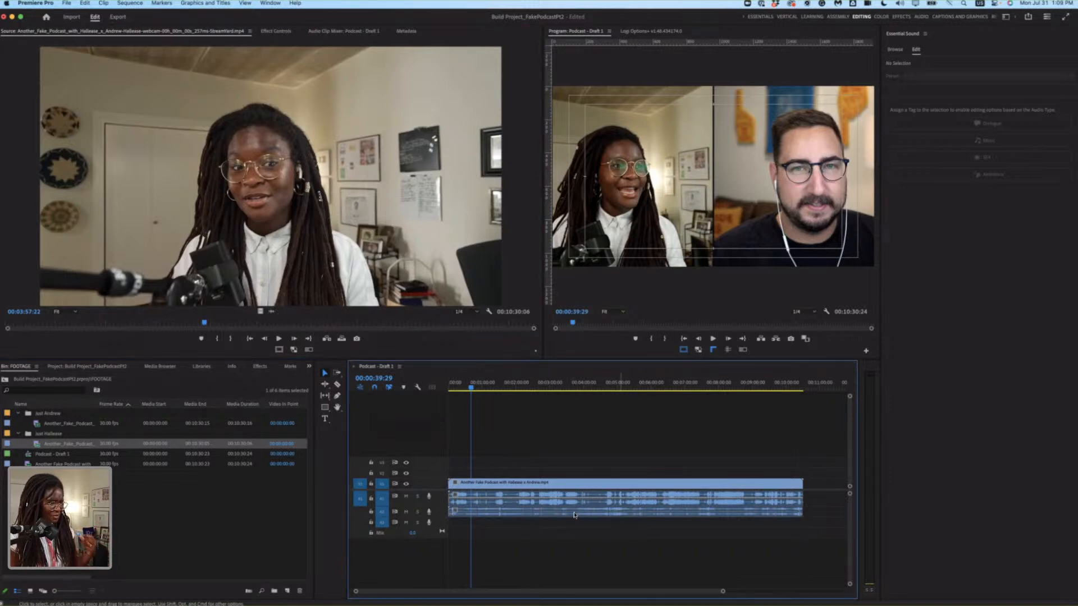
Tag the woman's solo audio clip on the second audio track as Dialogue and apply the Podcast Voice preset.
click(542, 515)
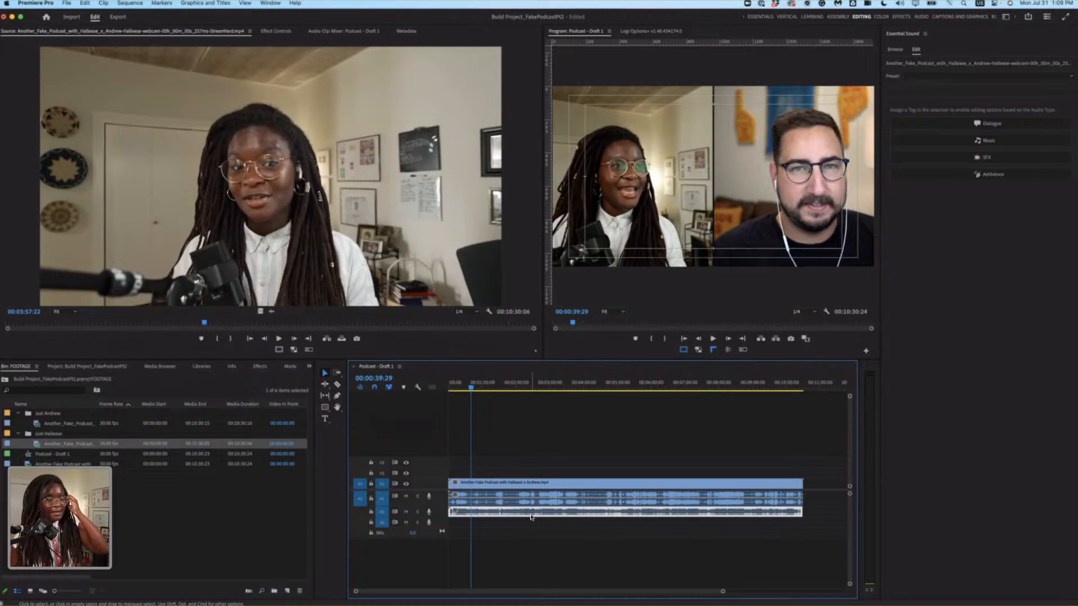
click(602, 519)
click(614, 512)
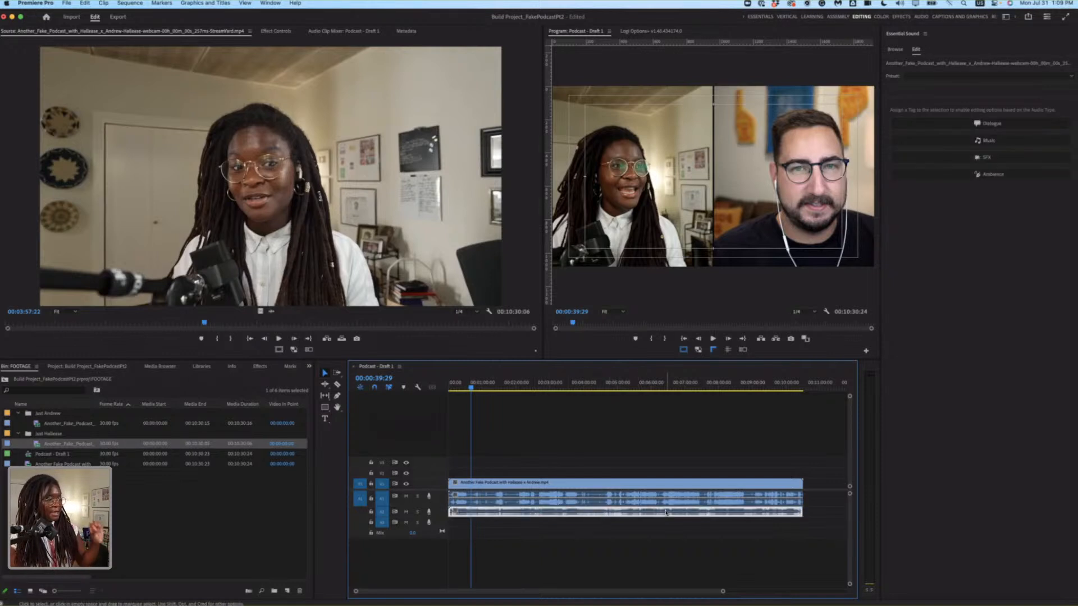
click(999, 124)
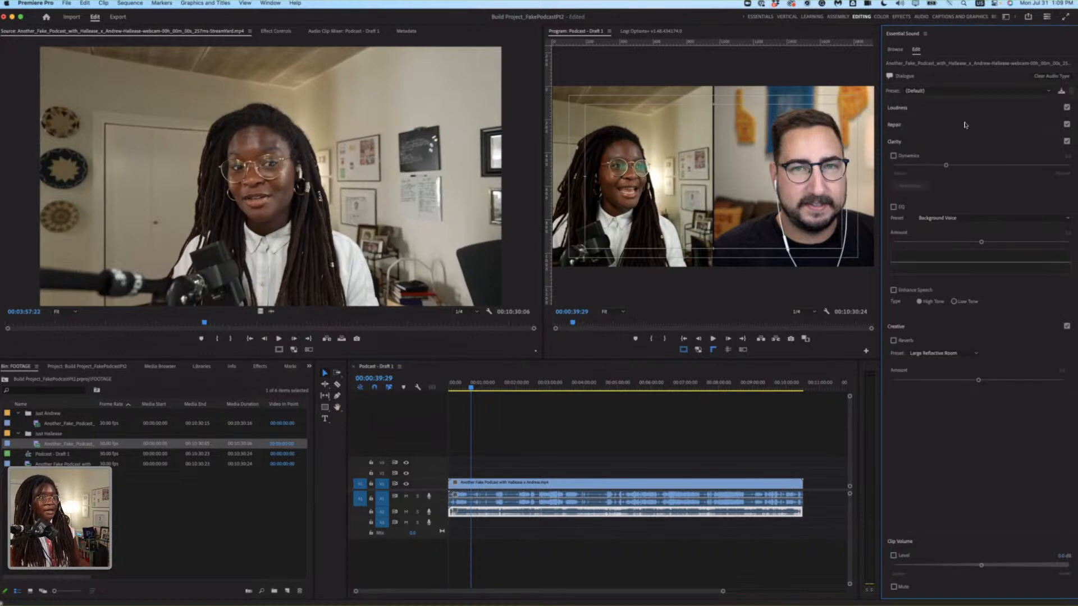
click(968, 91)
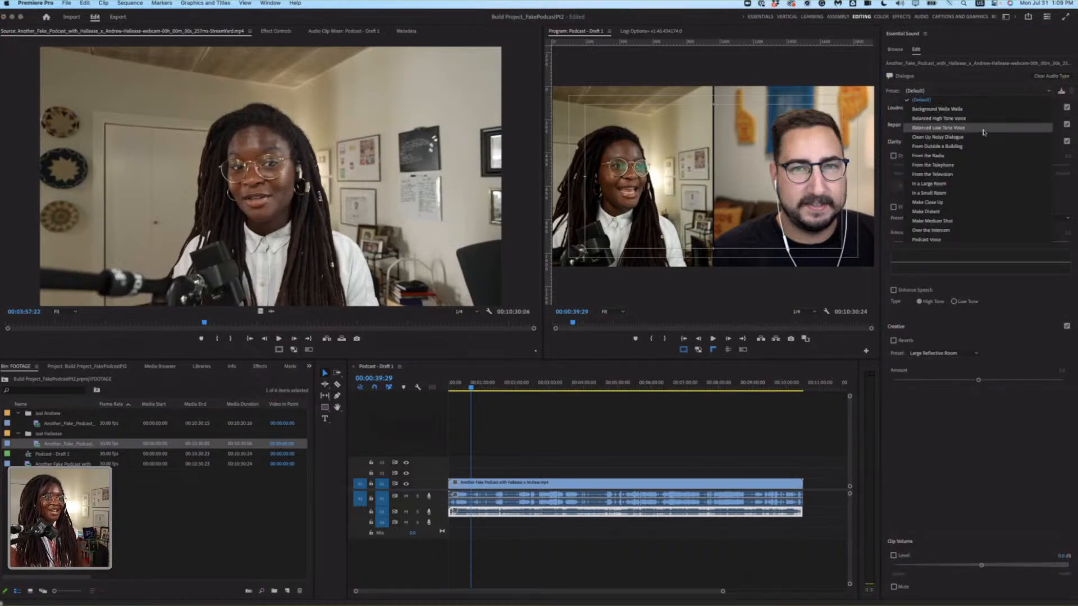
click(967, 241)
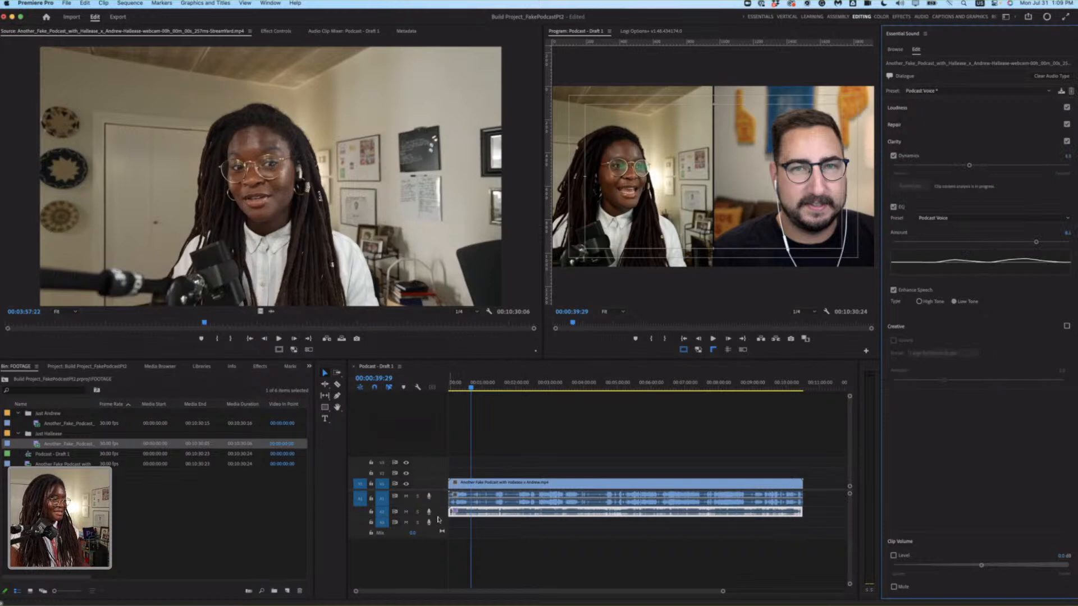
Make the second audio track taller and play the sequence from 00:00:39:29 to hear the processed voice.
drag(439, 517, 438, 528)
key(space)
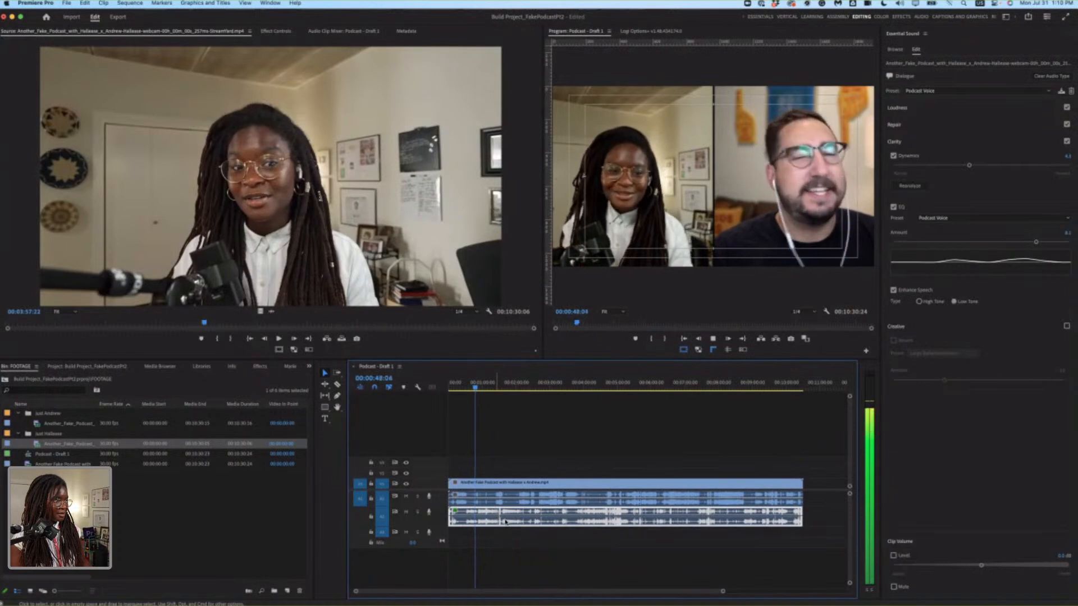
key(space)
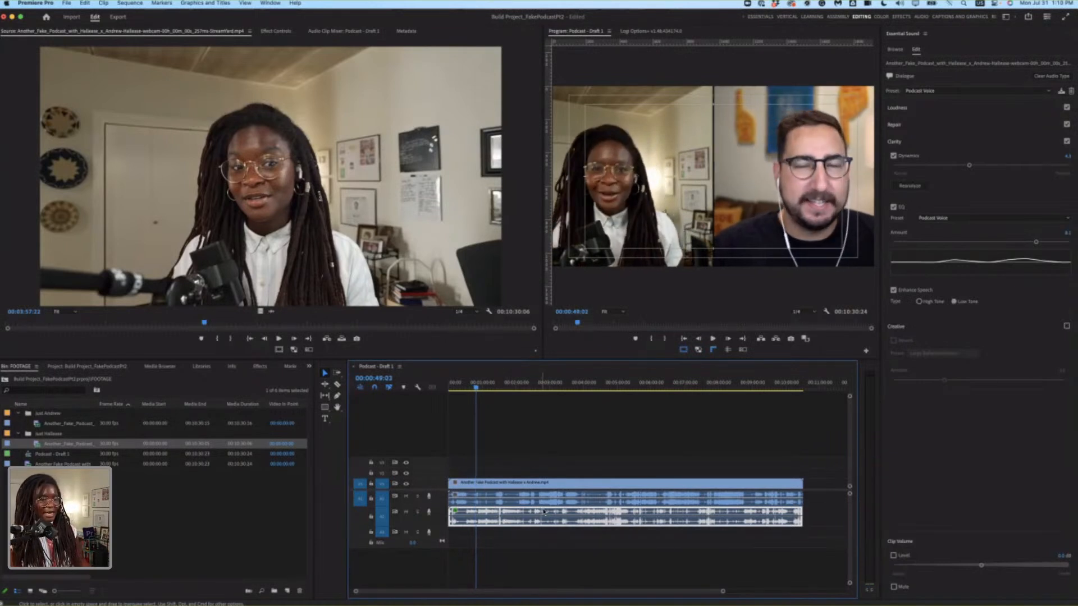
Move the combined video up to the second video track and both solo audio clips down one audio track.
click(584, 483)
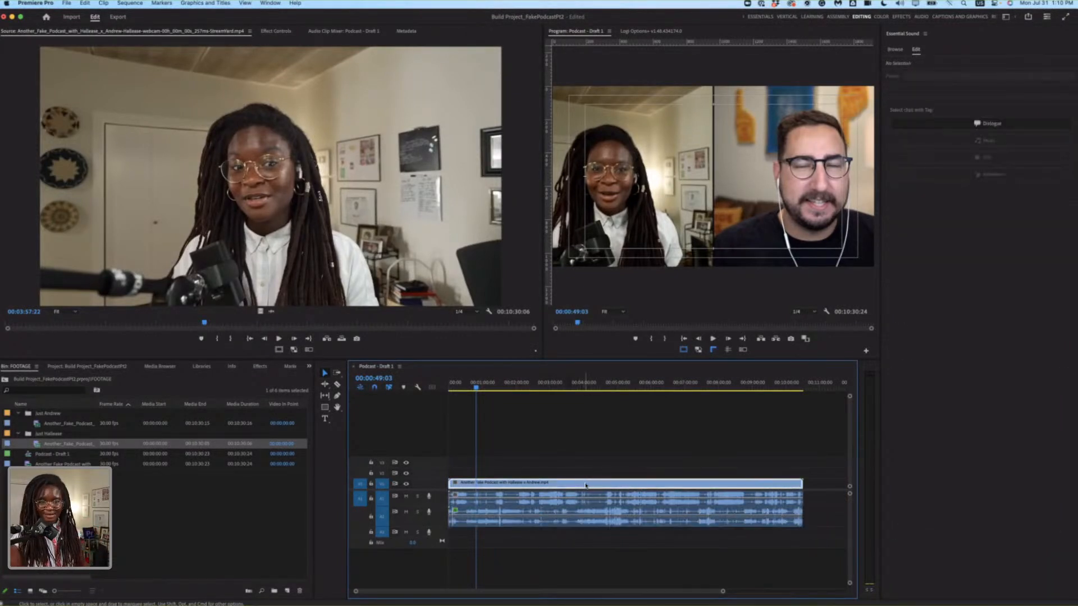
drag(586, 486, 587, 475)
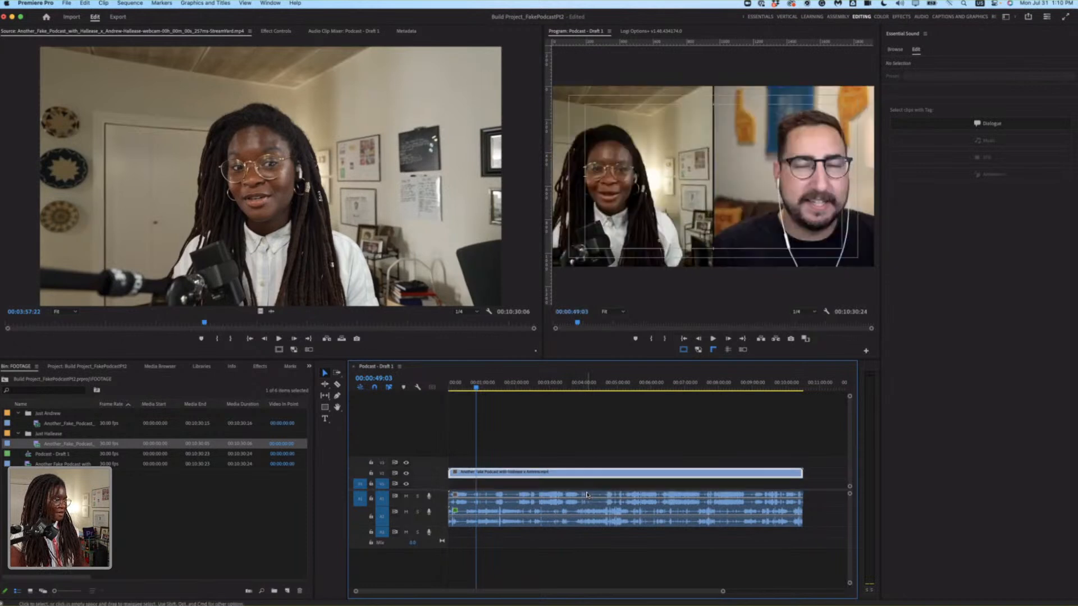
drag(813, 529, 762, 496)
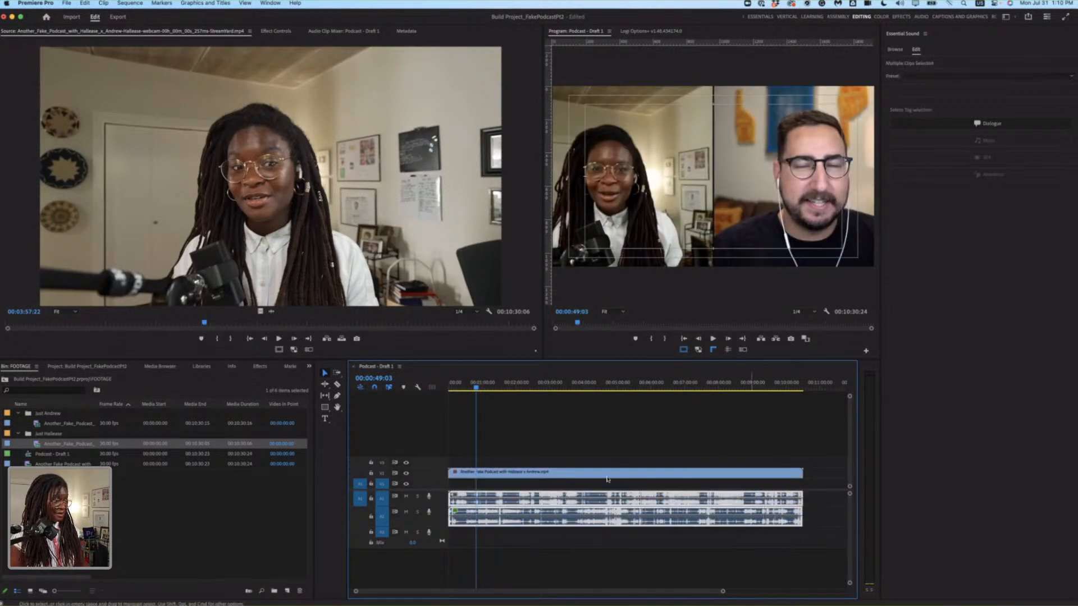
drag(622, 505, 622, 520)
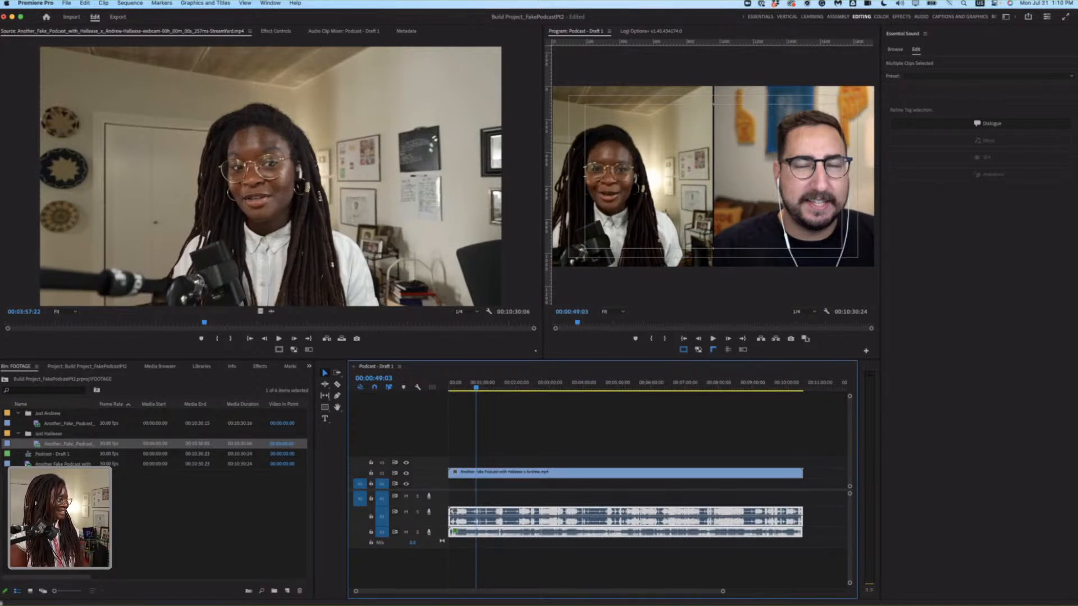
Place only the combined recording's audio on the first audio track and align the audio with the sequence start beneath its video on the first video track.
double_click(27, 465)
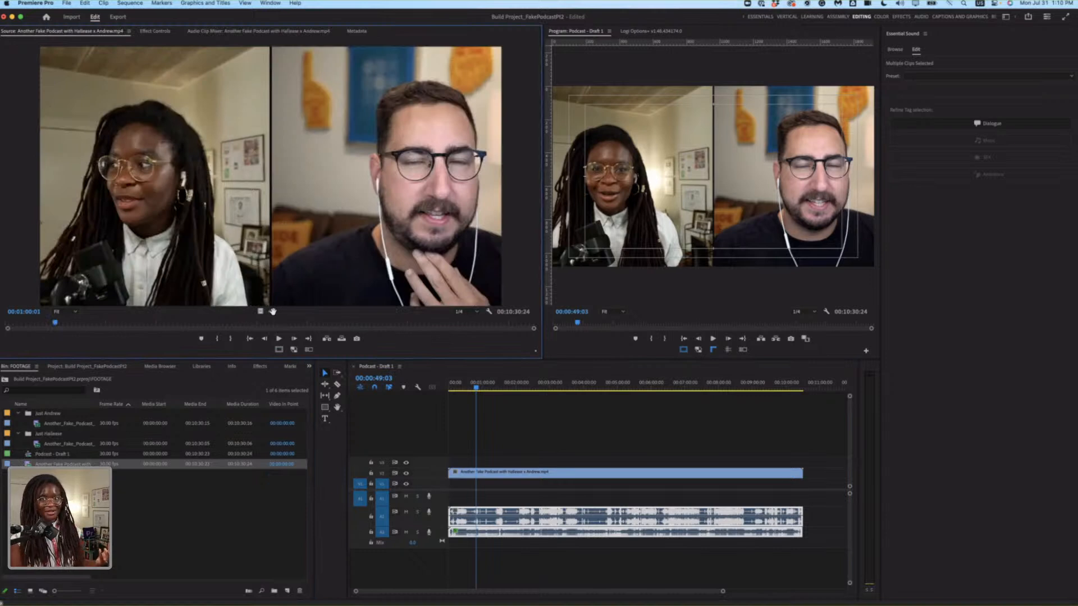
drag(272, 312, 455, 498)
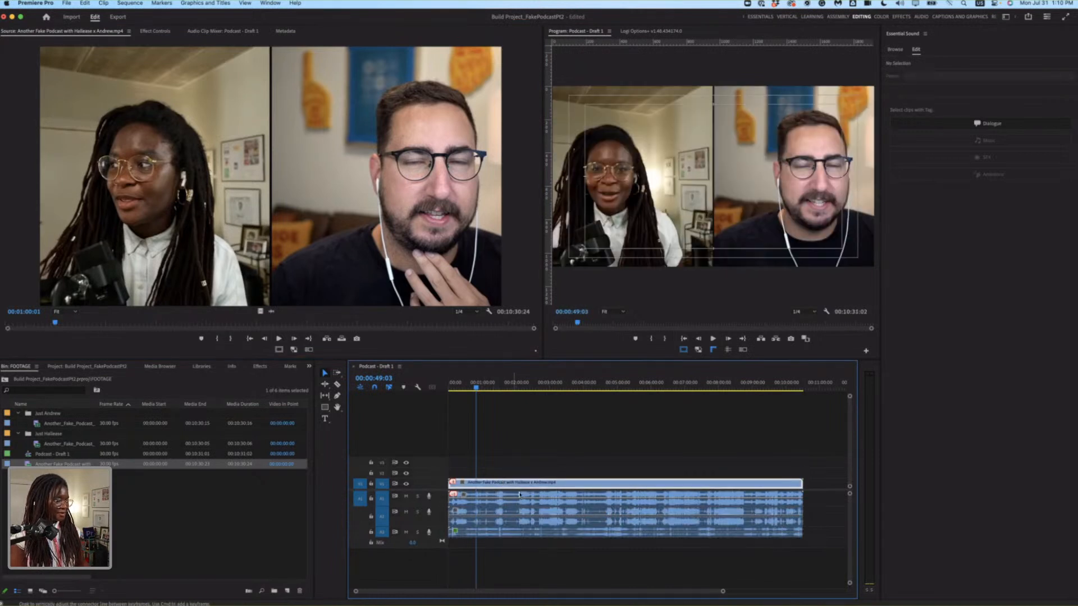
key(equal)
key(equal)
key(equal)
key(equal)
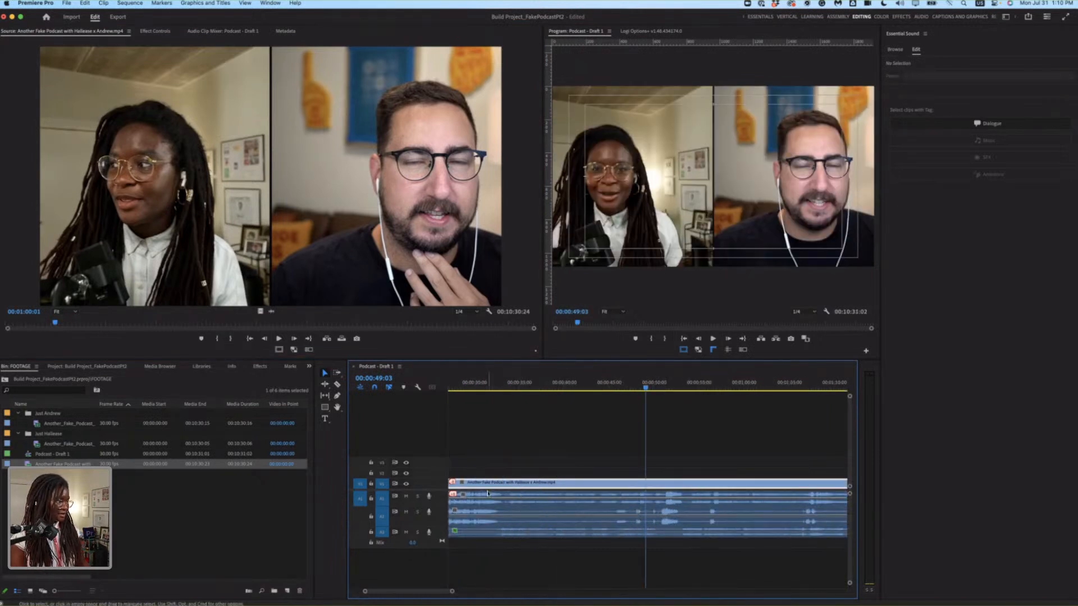
scroll(488, 494, up, 5)
click(527, 500)
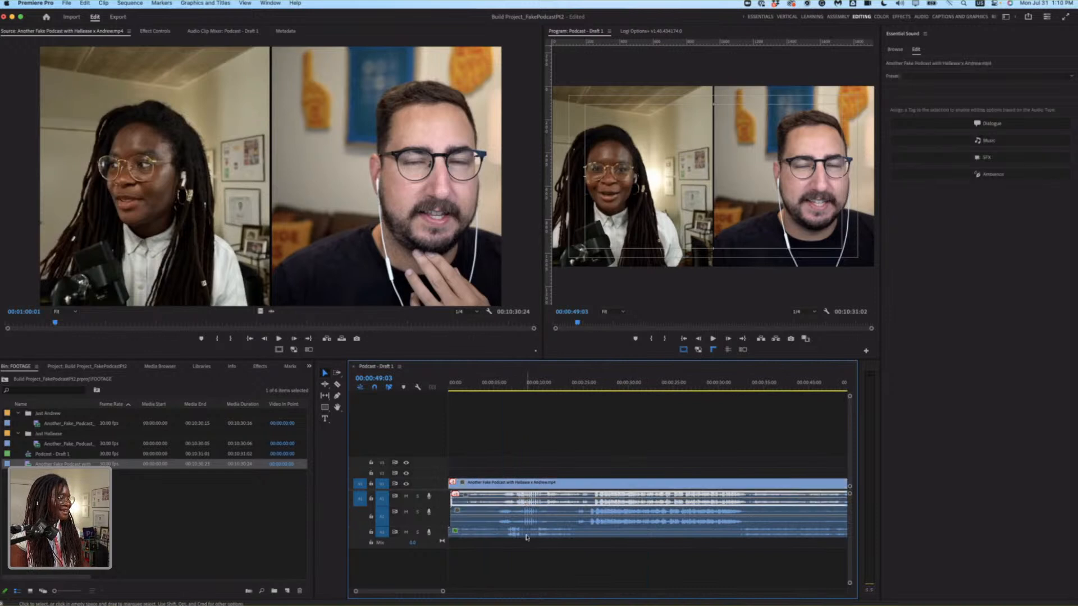
click(538, 519)
shift+click(548, 501)
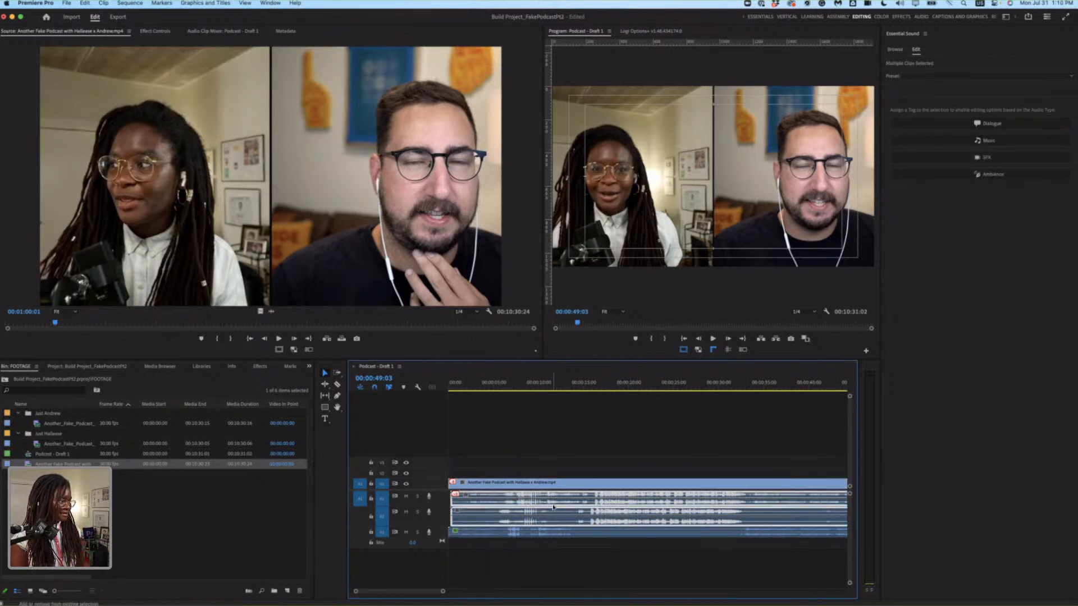
drag(553, 509, 552, 506)
click(581, 559)
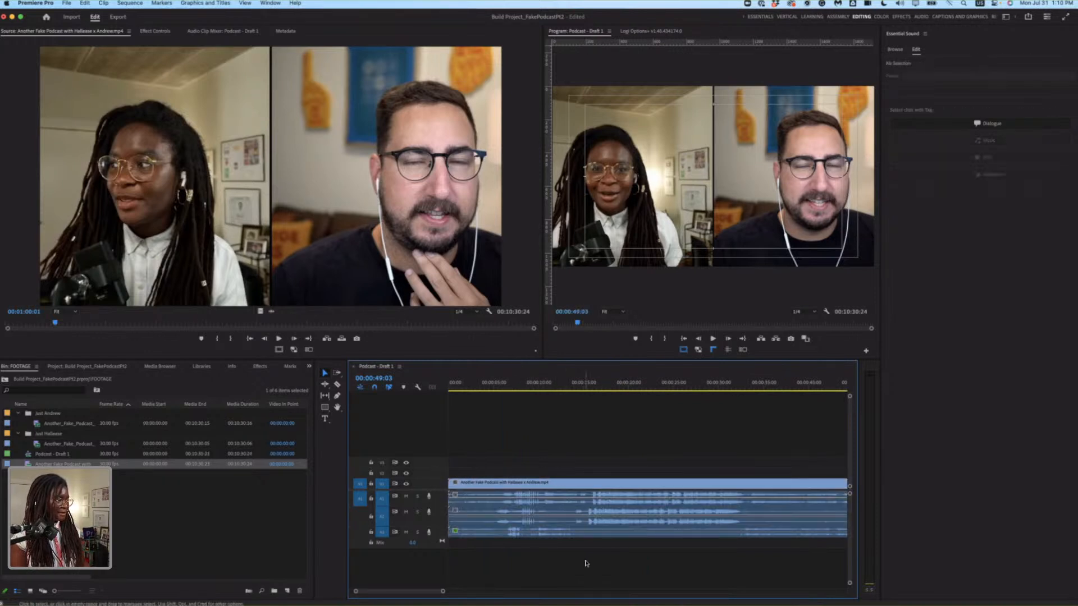
Mute the first audio track, play the solo audio from 00:00:16:09 to check its sync, and unmute the track.
click(406, 497)
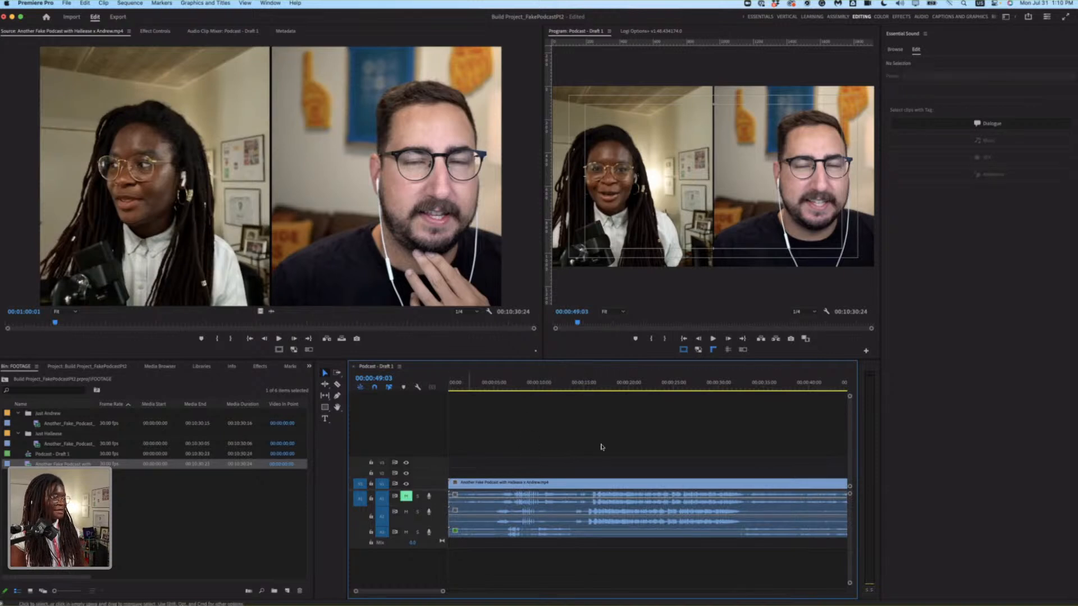
click(595, 382)
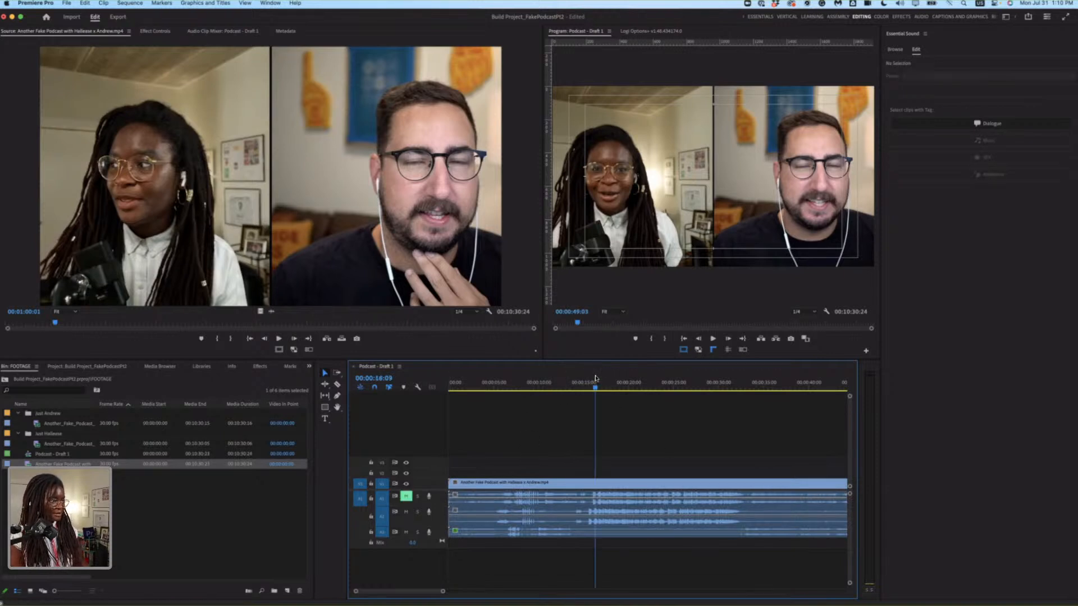
key(space)
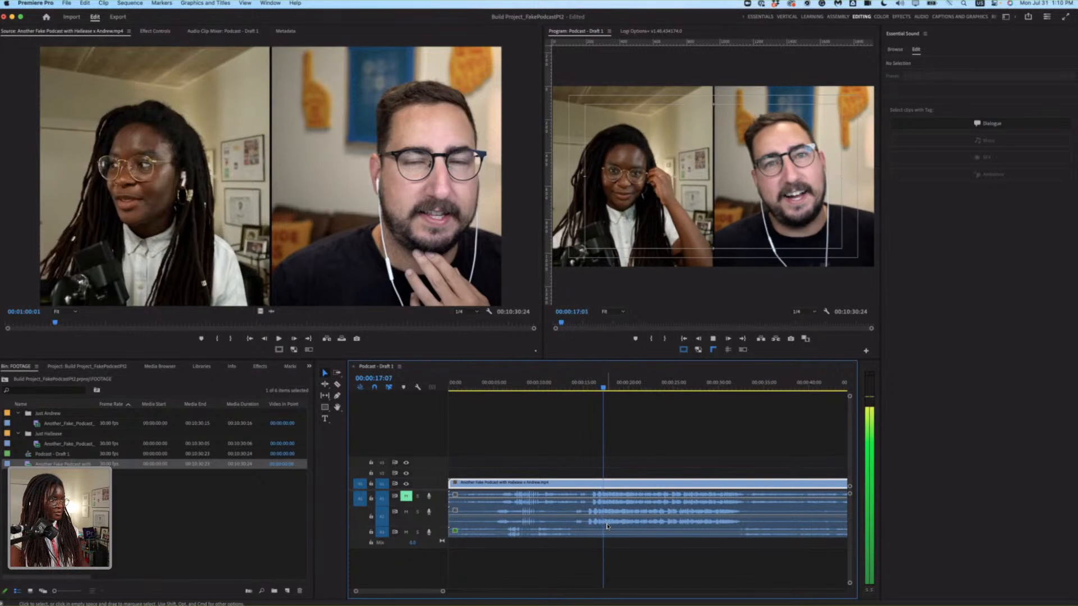
key(space)
click(406, 497)
Select all clips in the sequence and move them together to start at 00:00:18:06.
key(minus)
key(minus)
key(minus)
key(minus)
drag(577, 454, 624, 530)
drag(612, 485, 611, 486)
Link the combined podcast video with its audio on the first audio track.
drag(570, 447, 641, 508)
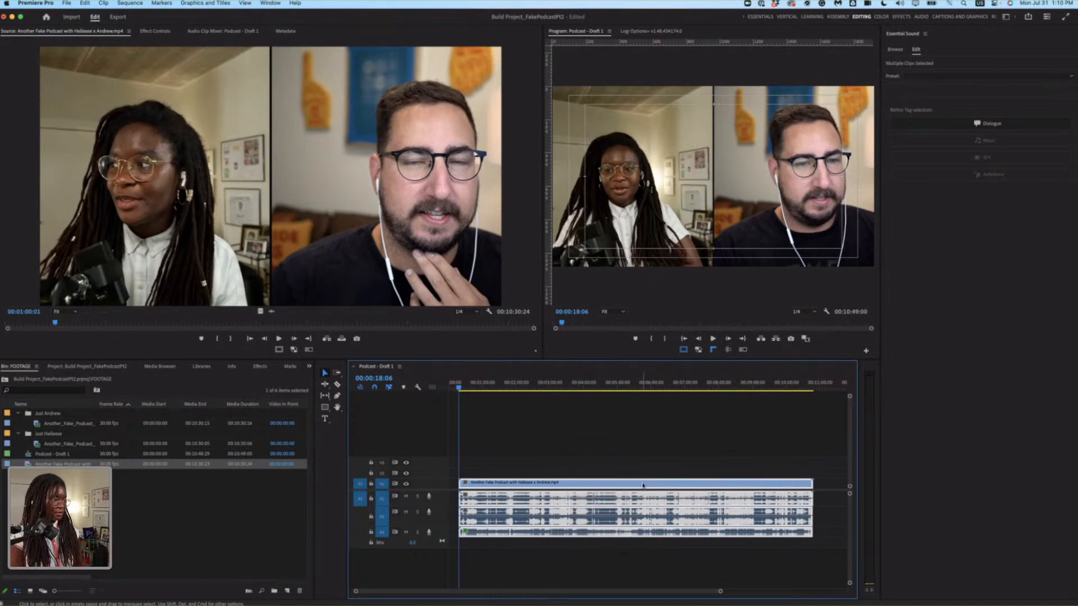
right_click(643, 485)
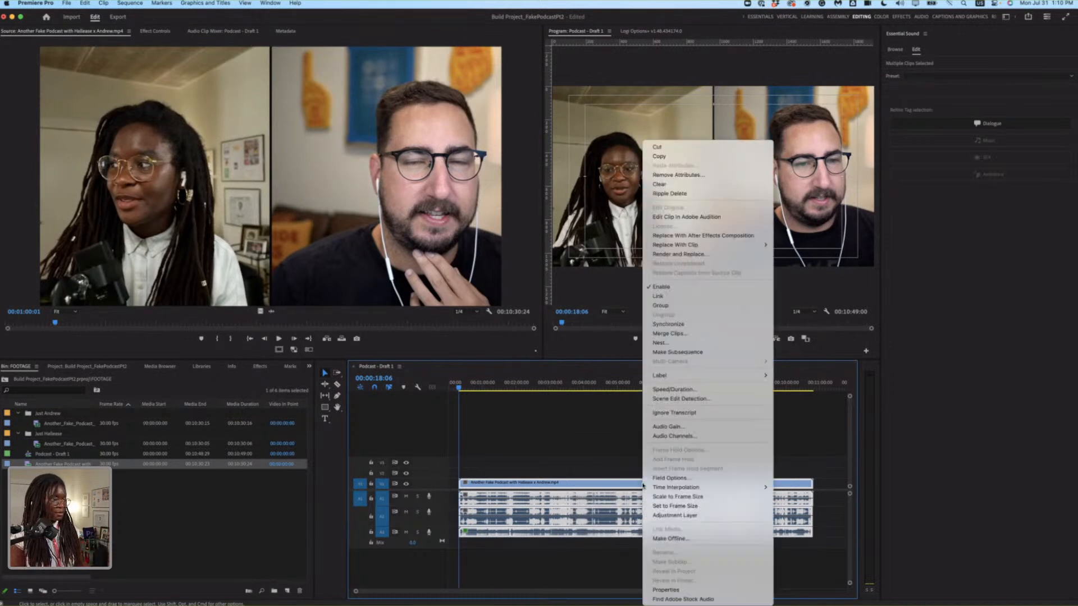
click(576, 471)
drag(560, 446, 598, 500)
Synchronize the combined clip and both solo audio clips by Audio, using track channel 1.
drag(561, 459, 617, 544)
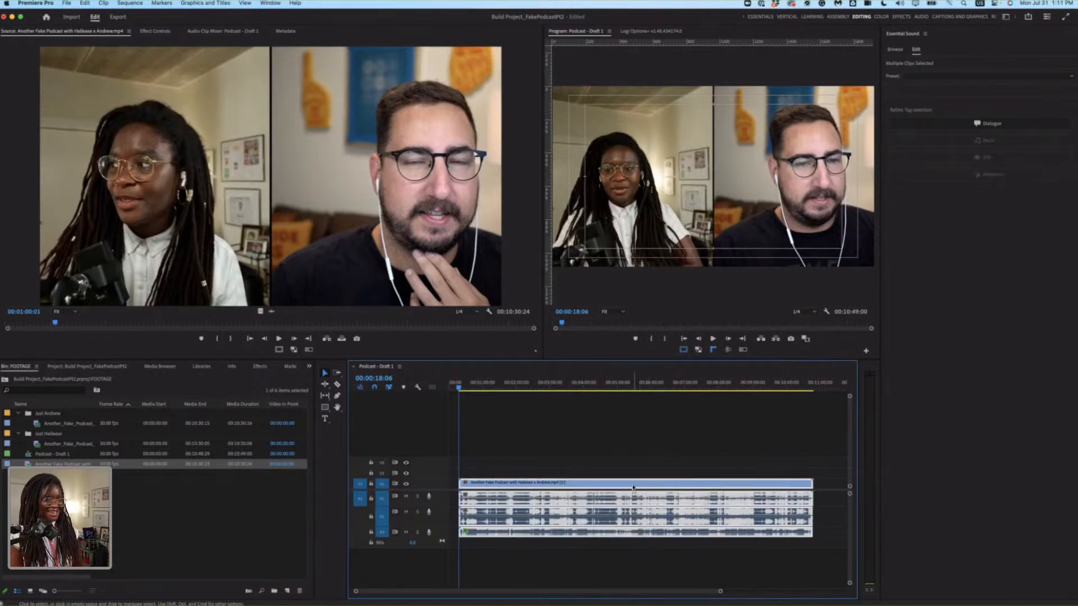
right_click(635, 488)
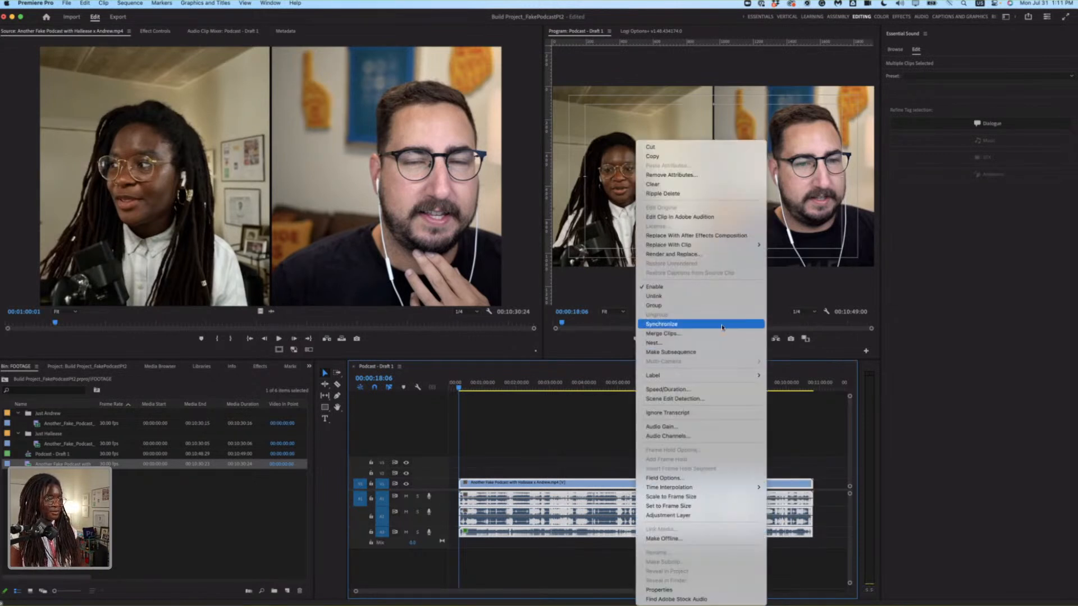
click(723, 326)
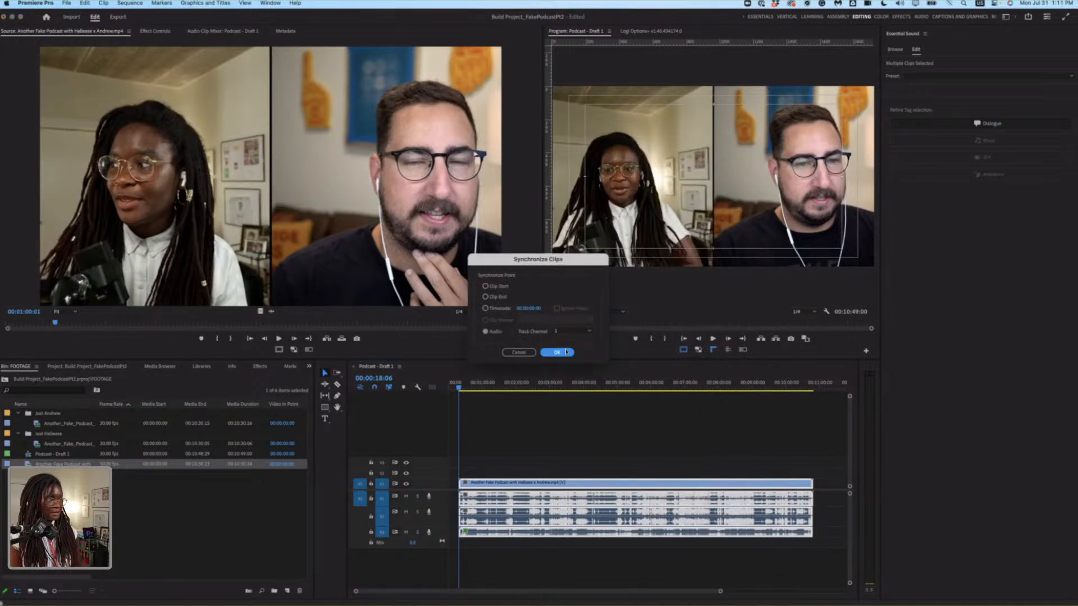
click(565, 353)
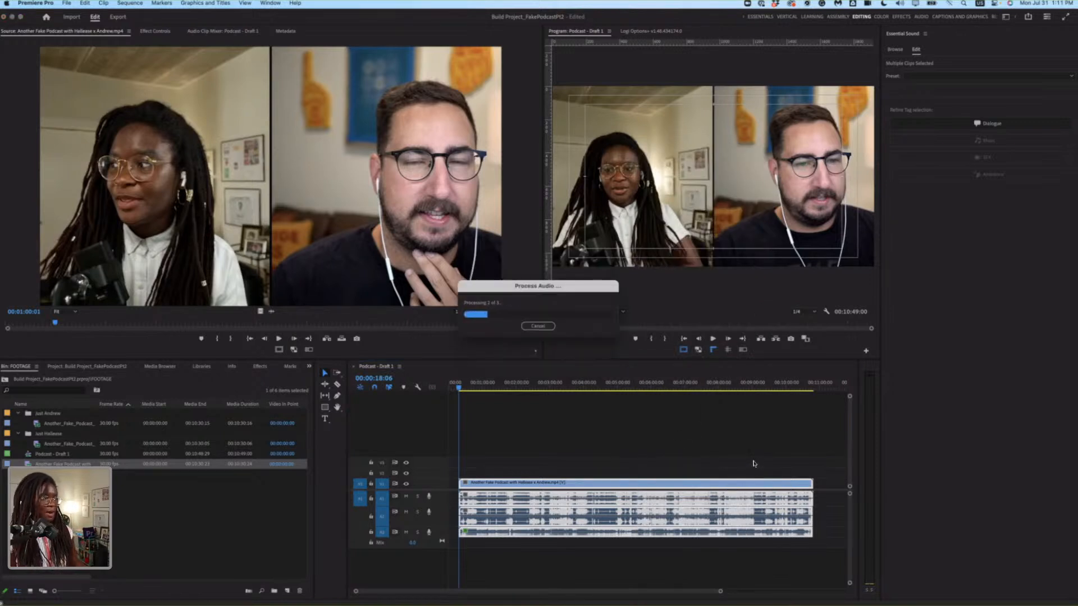
click(599, 445)
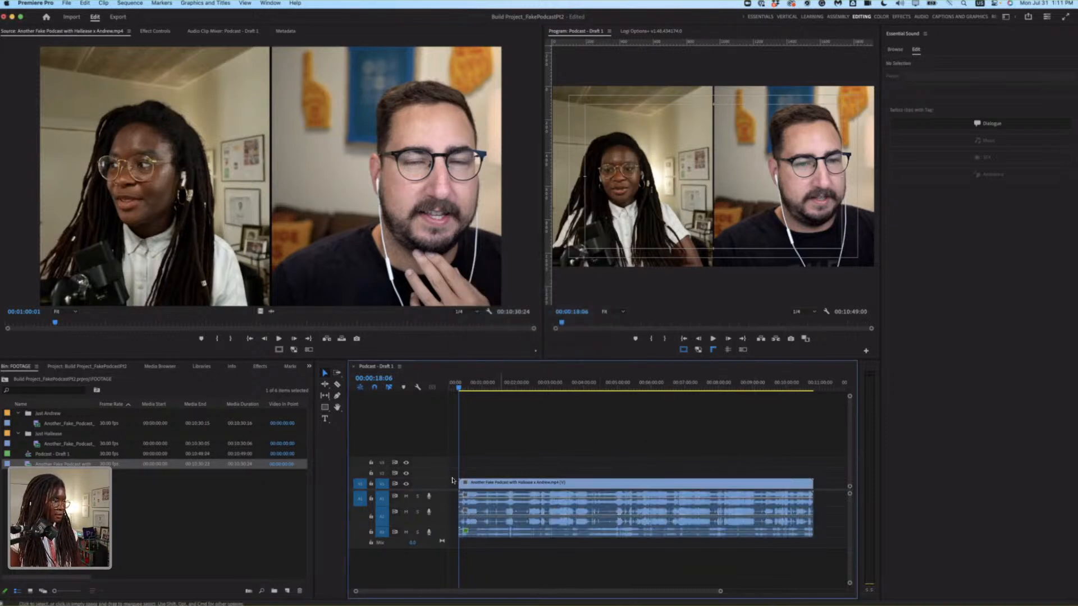
Mute the combined audio on the first audio track and play the synchronized sequence around 00:01:12.
click(406, 485)
click(406, 484)
click(406, 496)
click(488, 384)
key(space)
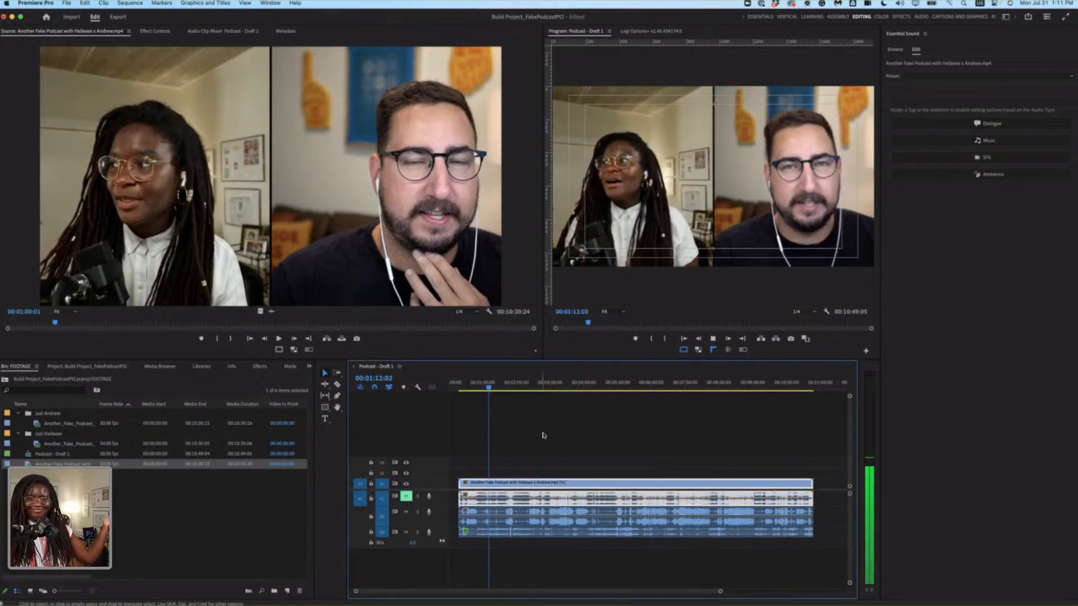
key(space)
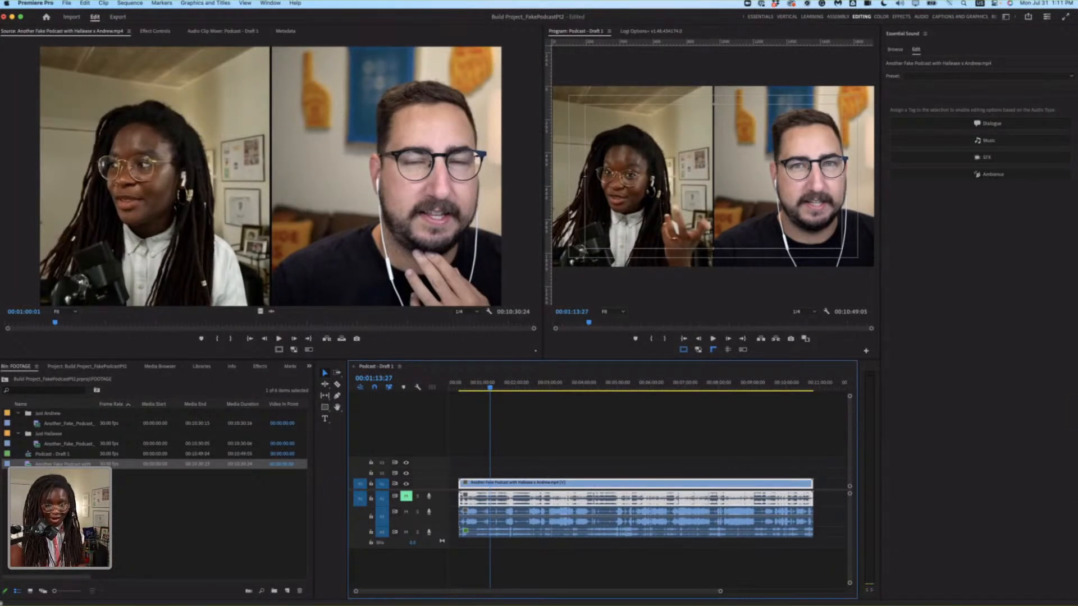
click(614, 409)
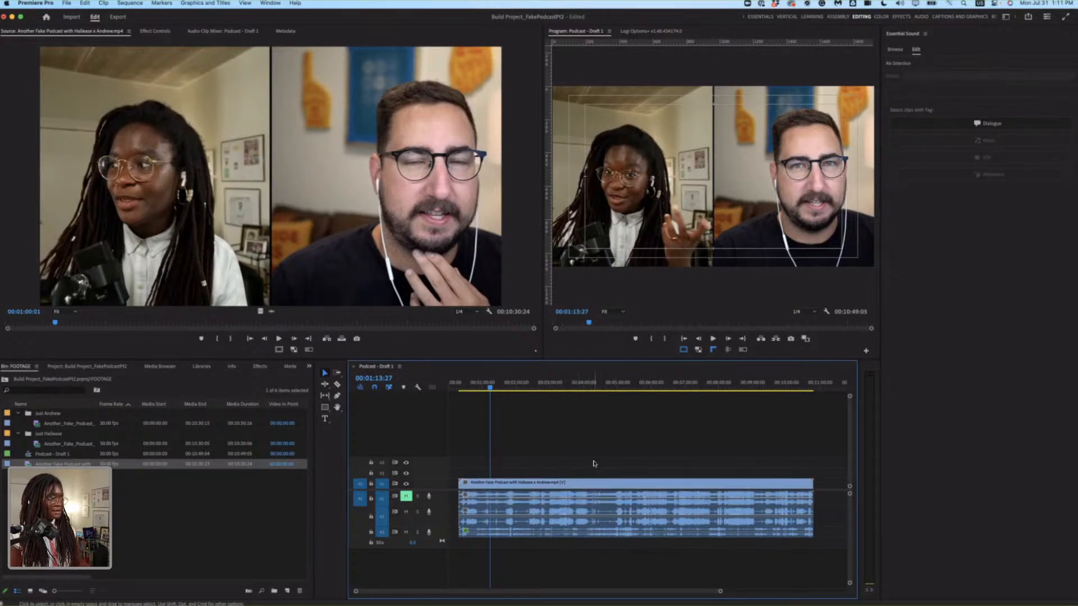
Tag the man's solo audio clip on the second audio track as Dialogue and apply the Podcast Voice preset.
click(545, 531)
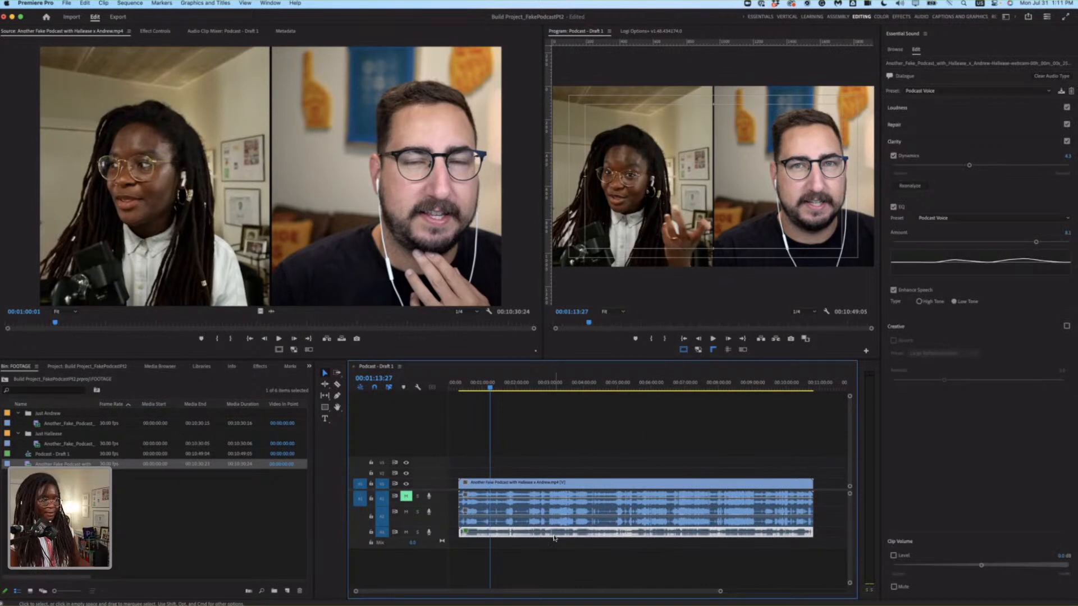
click(646, 515)
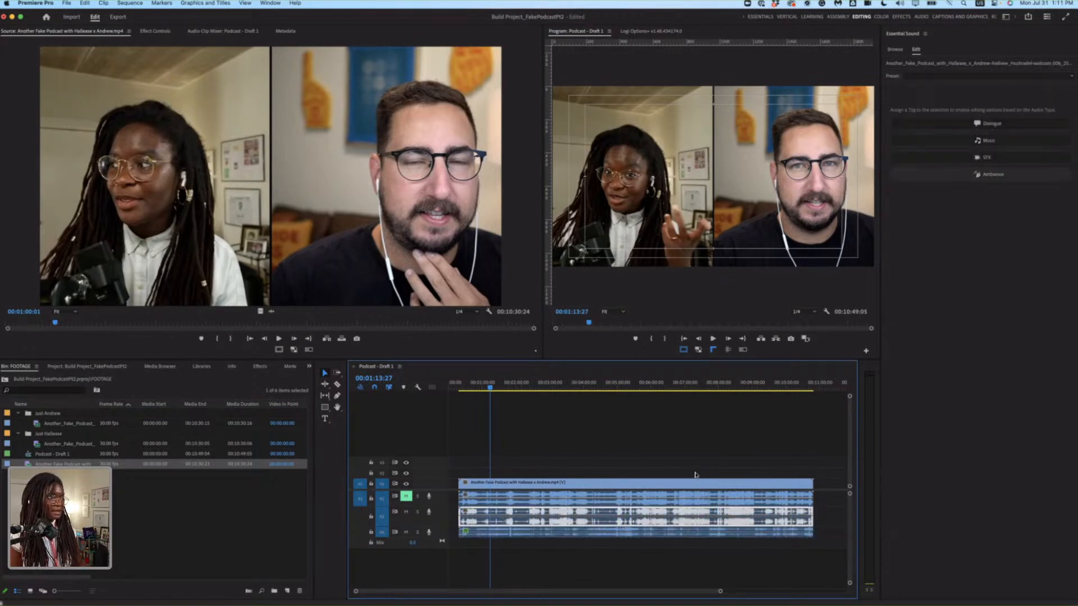
click(997, 126)
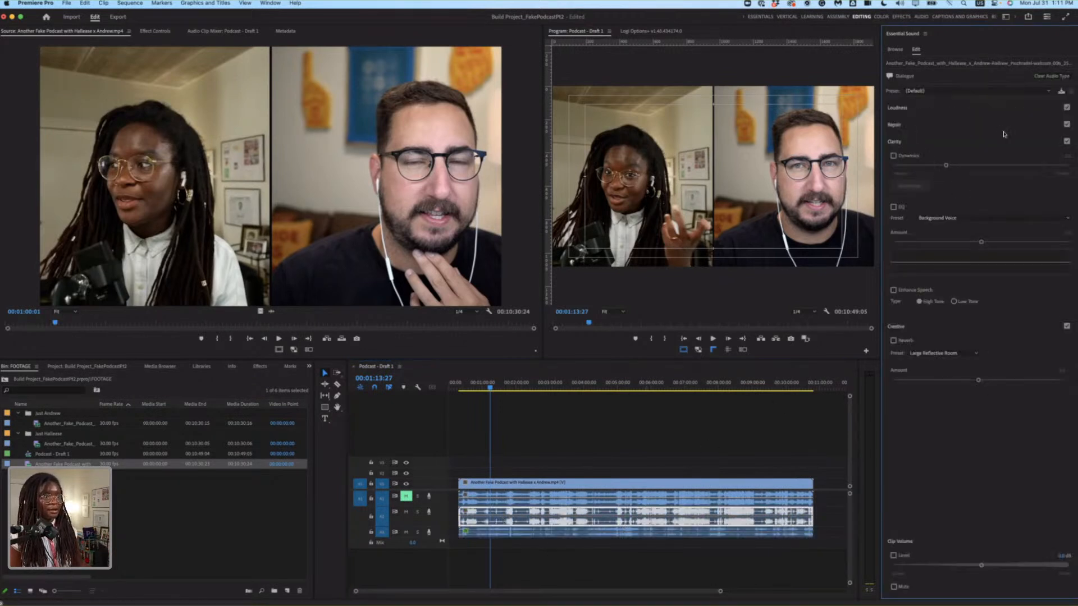
click(983, 92)
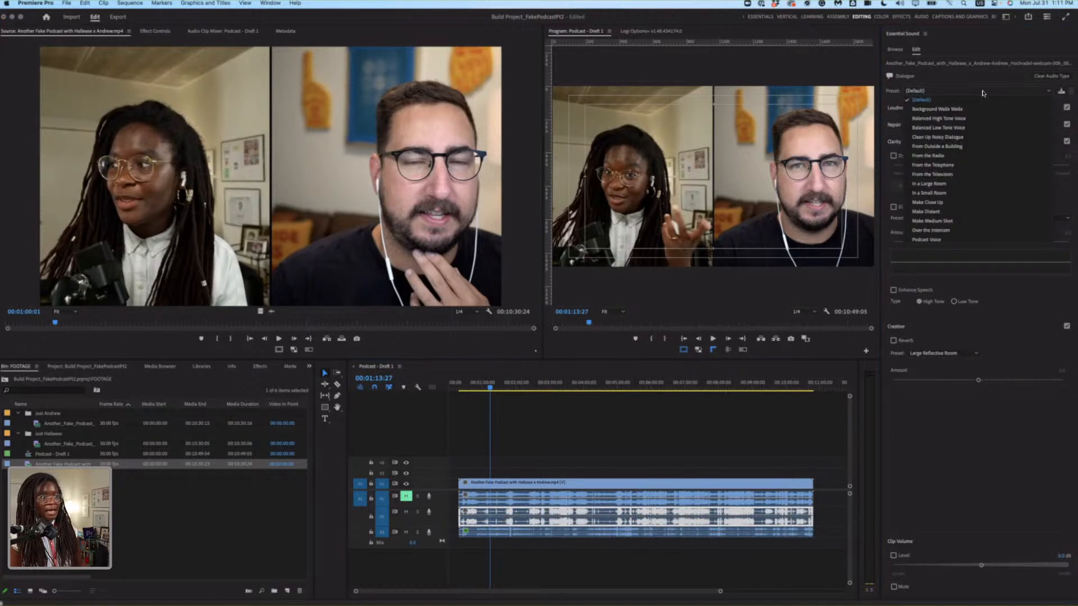
click(972, 241)
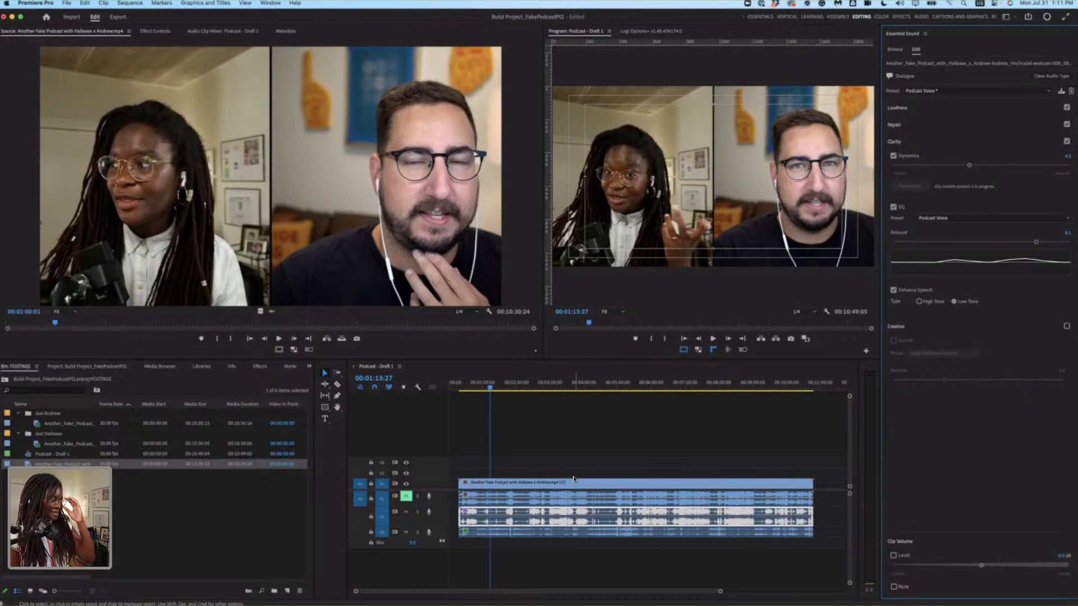
Play the sequence from shortly before the one-minute mark to listen to the processed solo audio.
click(533, 482)
click(474, 385)
key(space)
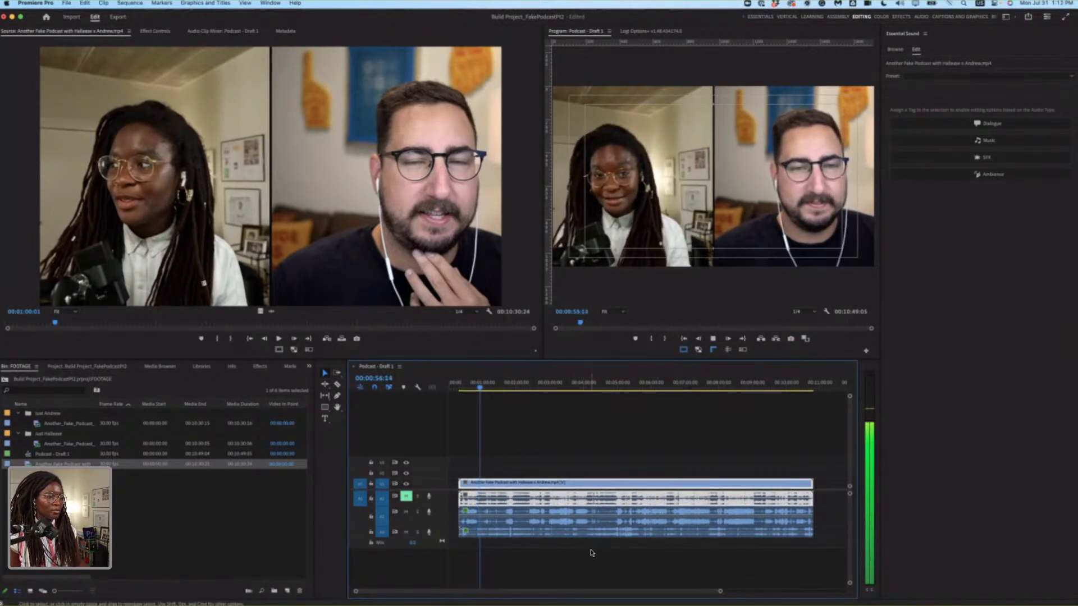
key(space)
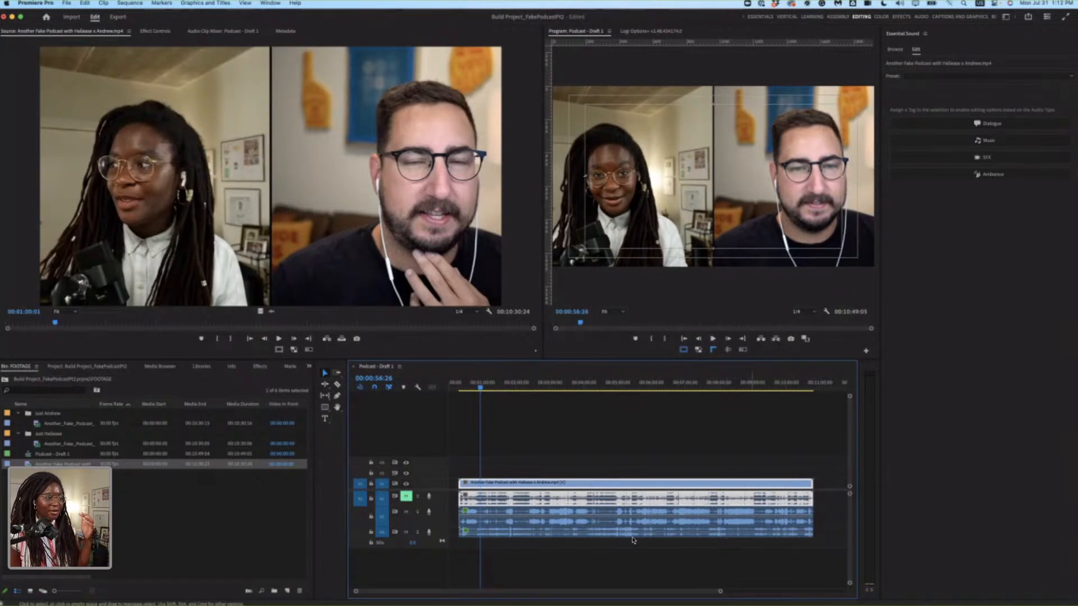
click(633, 555)
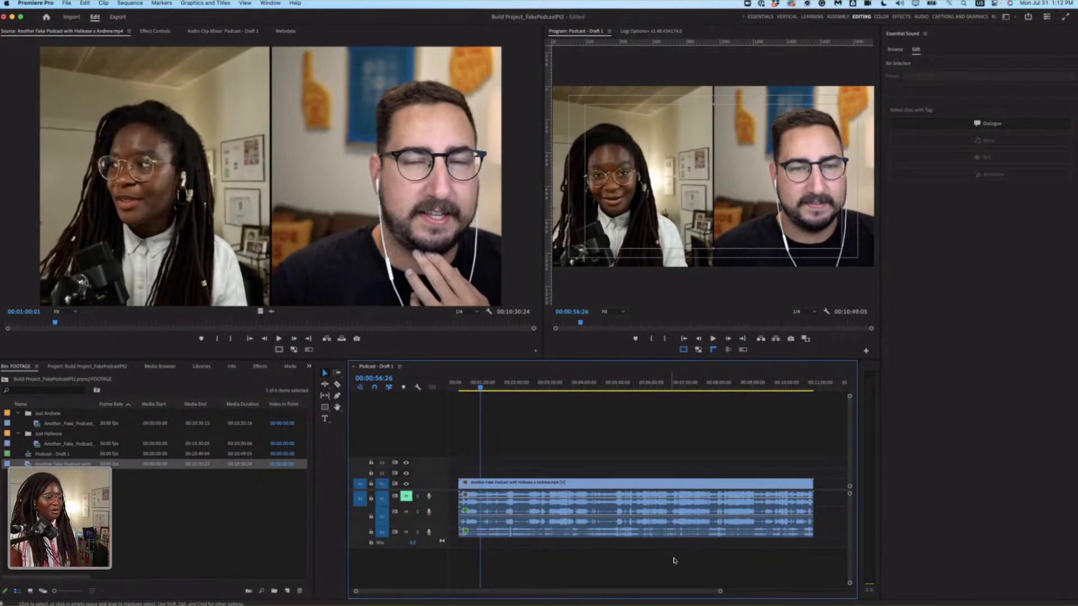
Look through the EQ presets for the man's solo audio clip and set the Podcast Voice EQ amount to about 8.2.
click(694, 520)
click(701, 535)
click(710, 522)
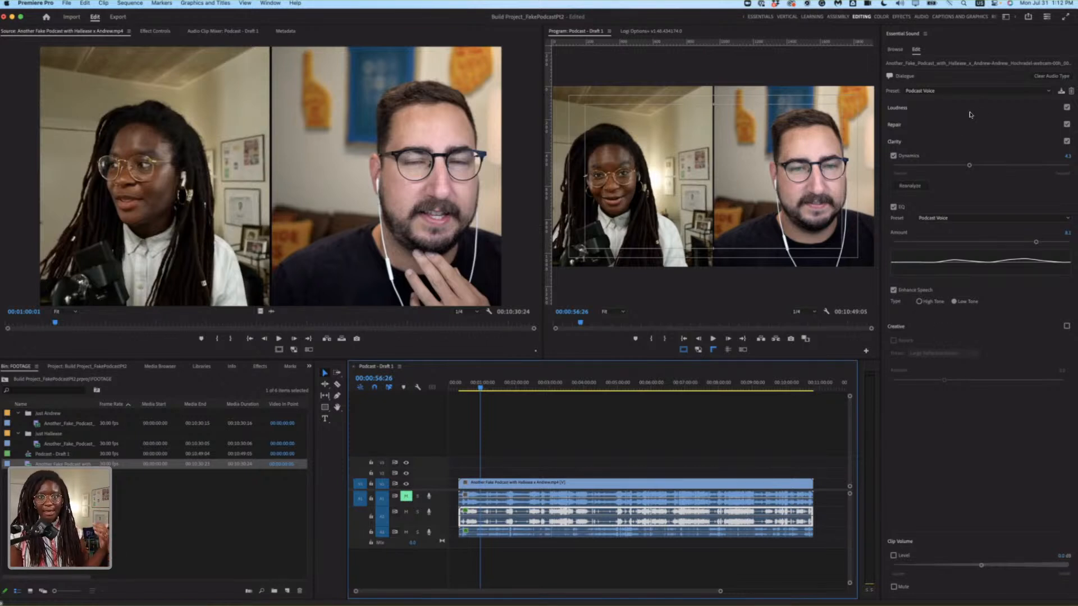
click(950, 145)
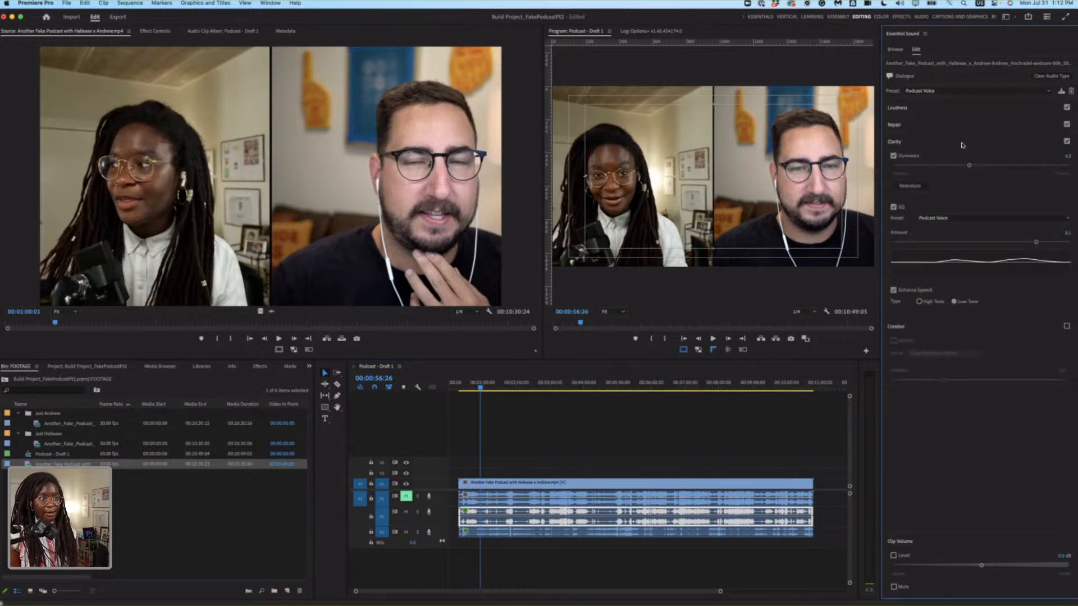
click(987, 219)
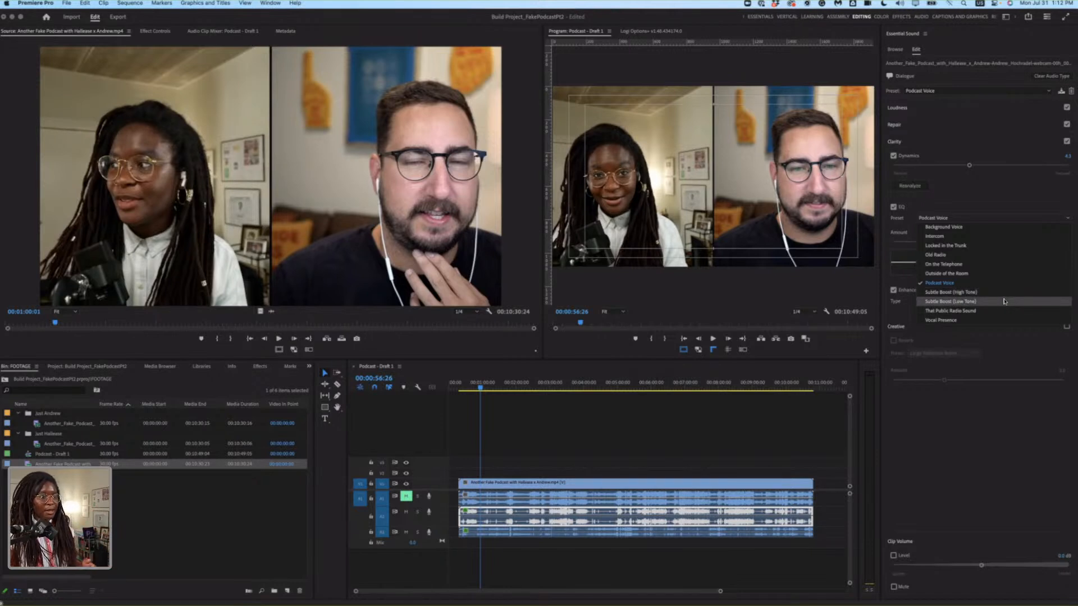
click(985, 358)
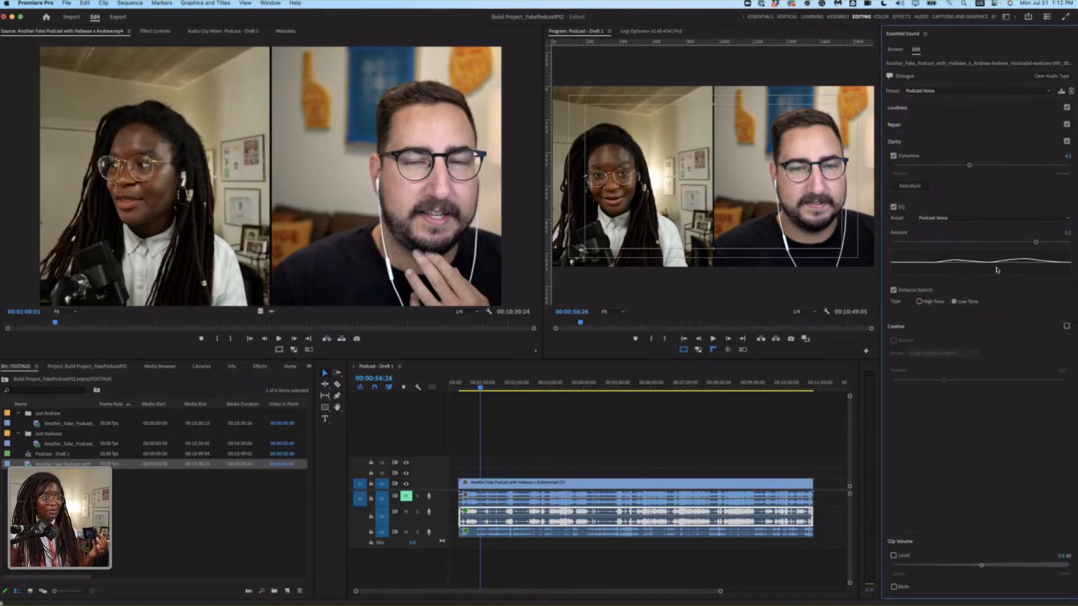
drag(1043, 244, 1038, 242)
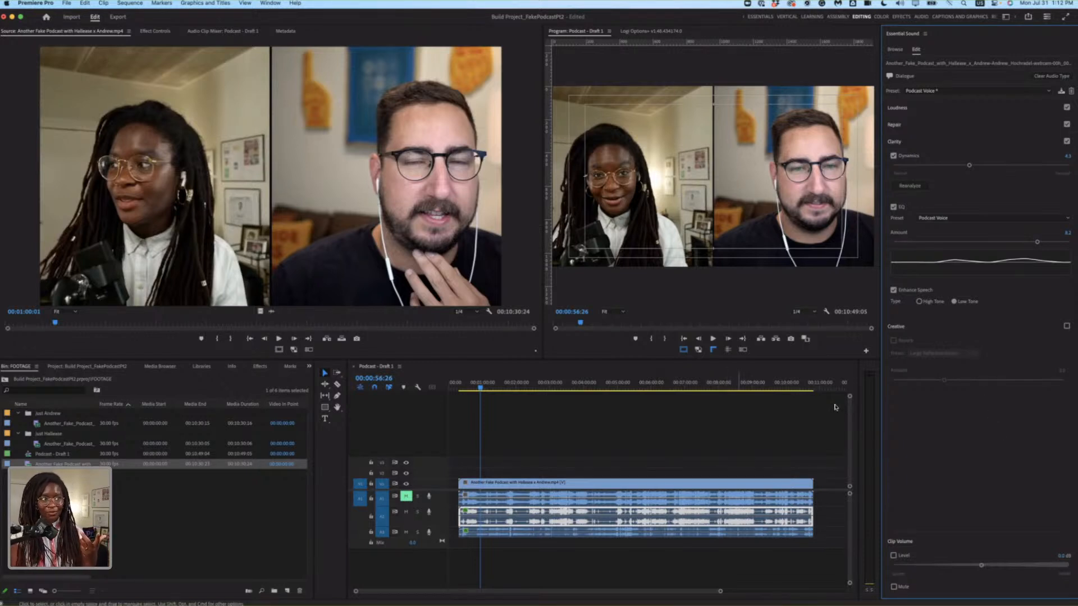
click(692, 431)
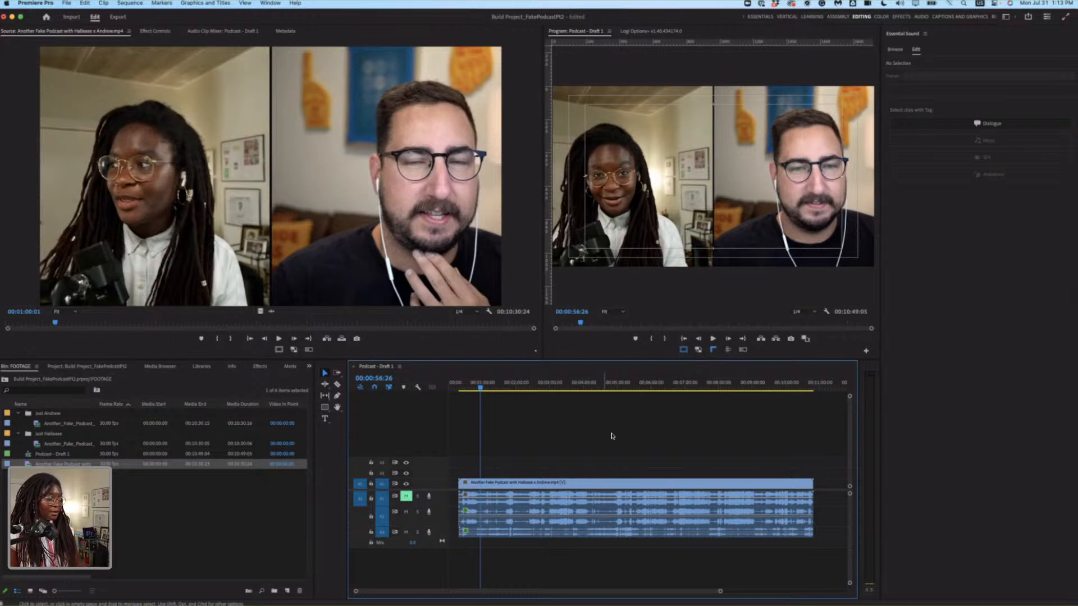
Clear the Dialogue audio type from both solo audio clips on the second and third audio tracks.
click(724, 525)
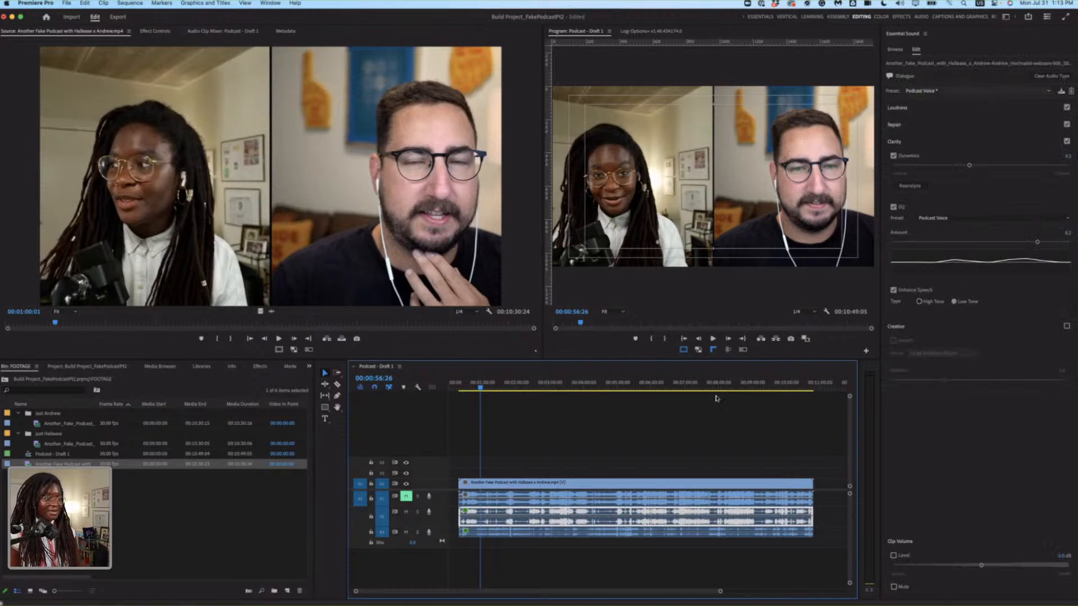
drag(831, 521, 772, 540)
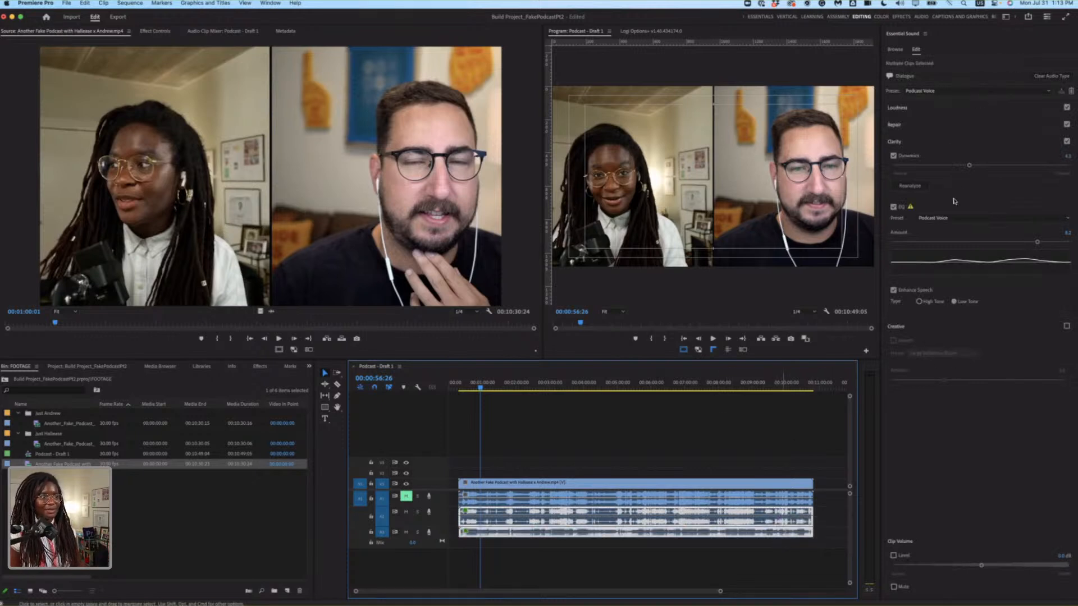
click(1052, 76)
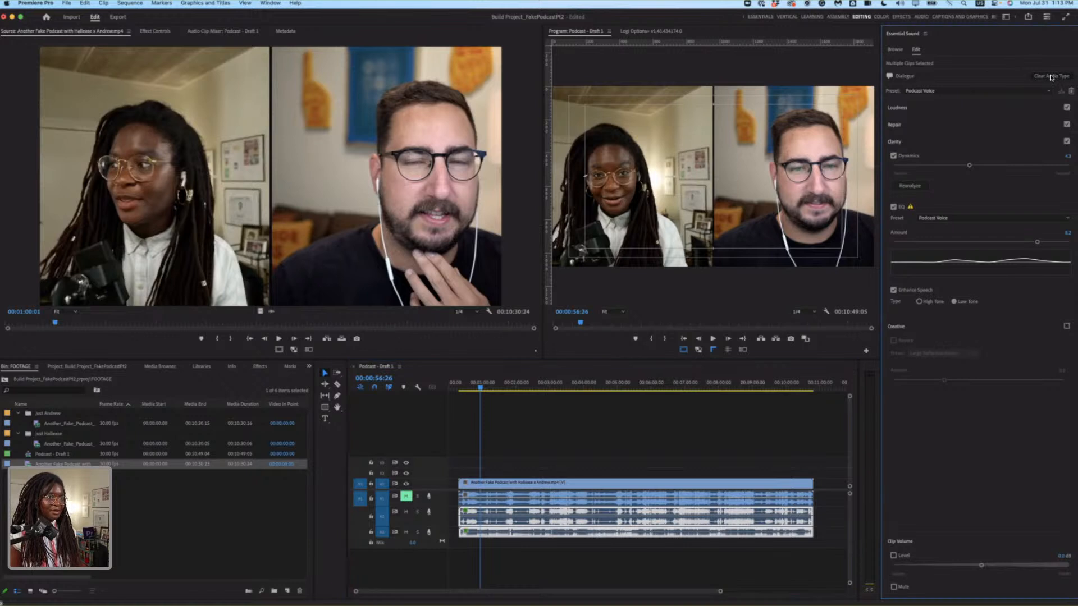
click(685, 449)
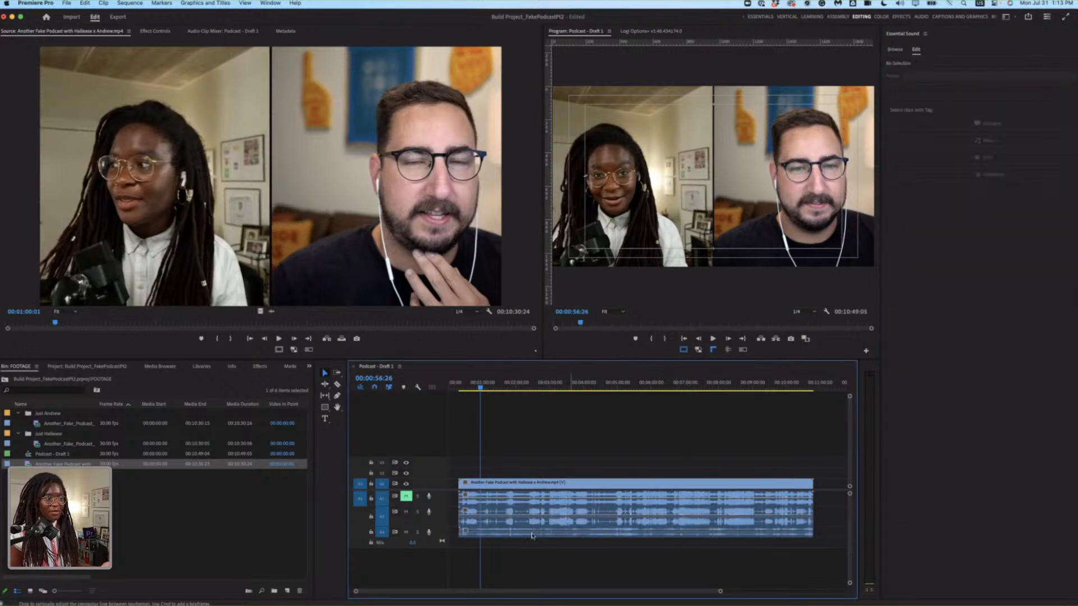
Lock the first audio track and open the Audio Track Mixer for Podcast - Draft 1 with its effects and sends shown.
click(370, 499)
click(577, 520)
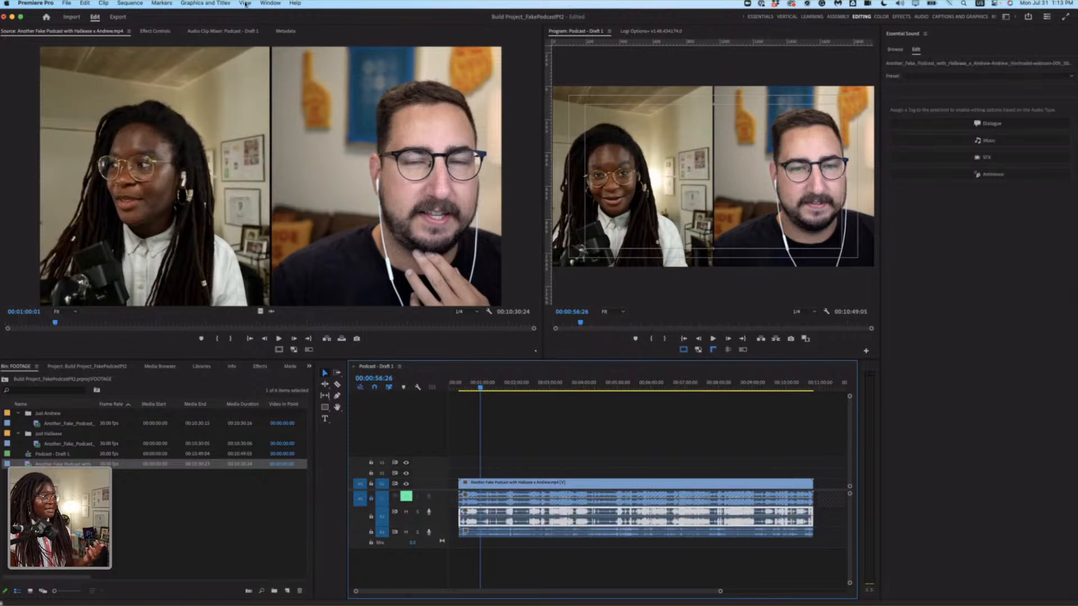
click(270, 4)
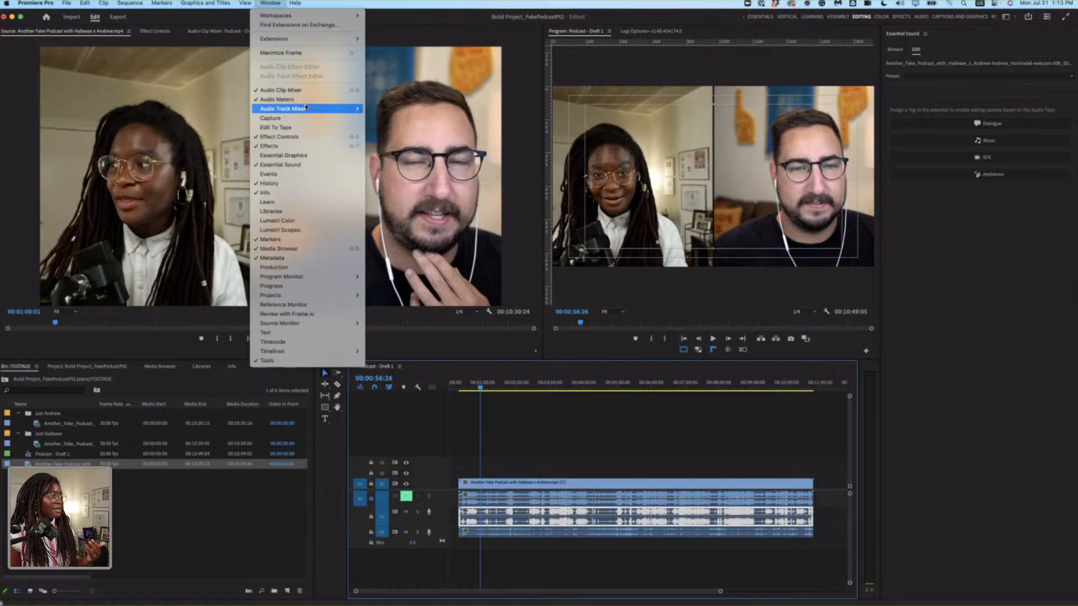
mouse_move(306, 108)
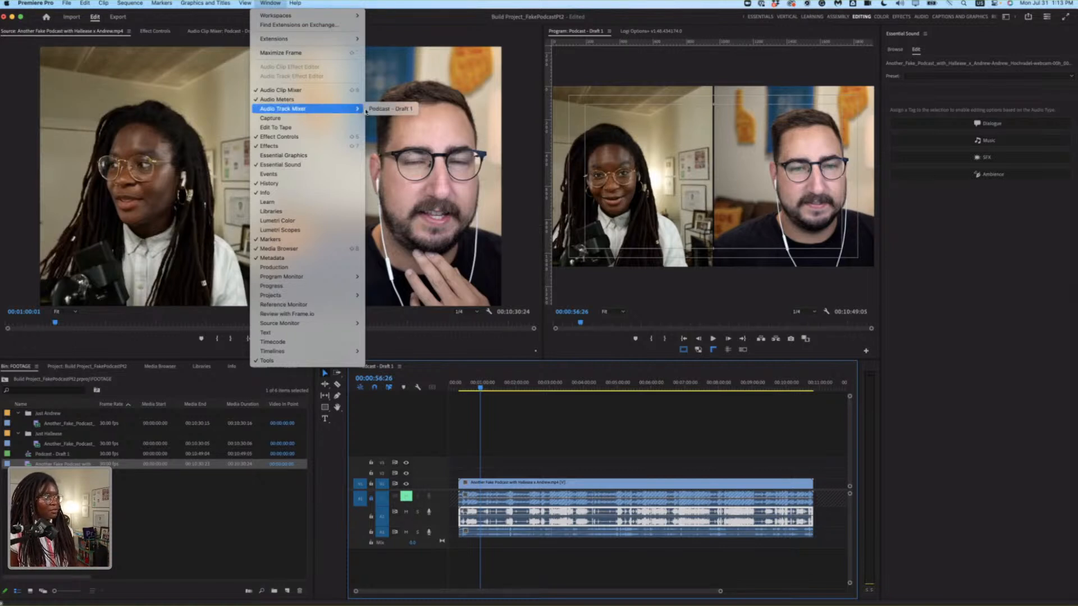
click(379, 110)
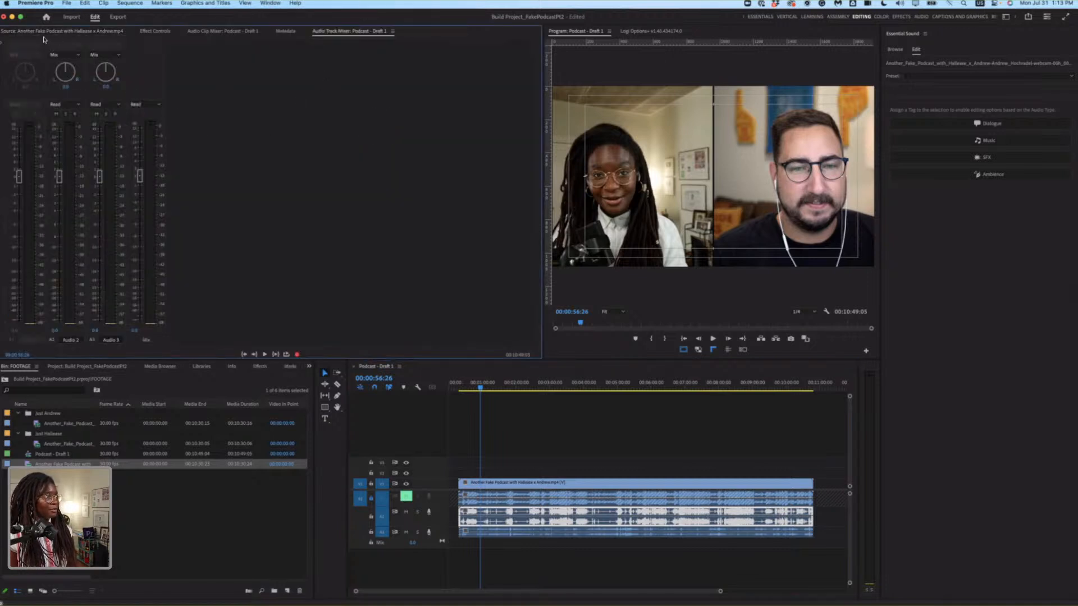
click(1, 45)
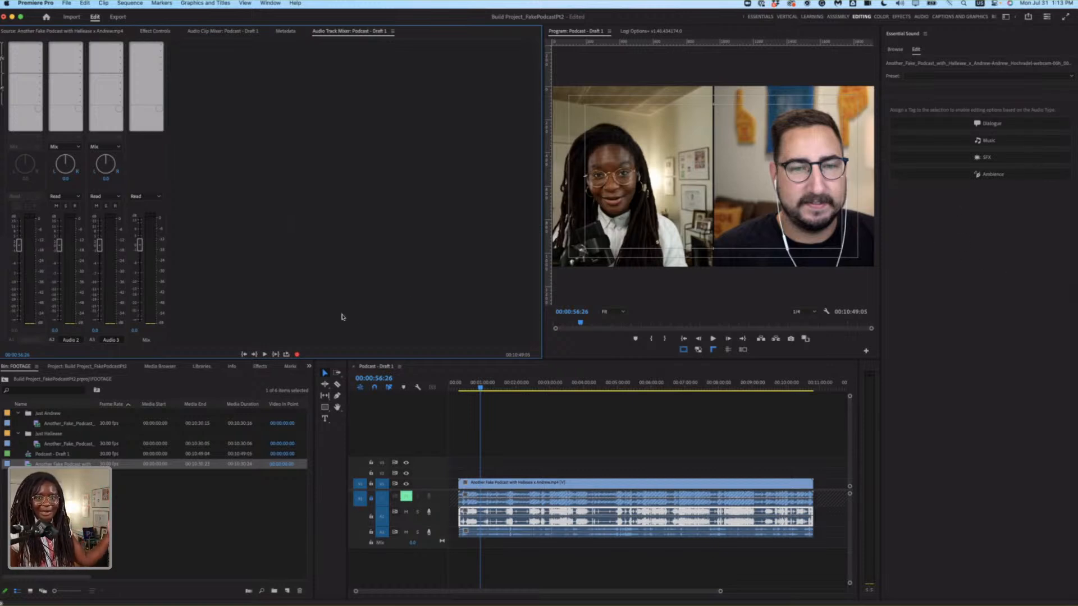
click(567, 443)
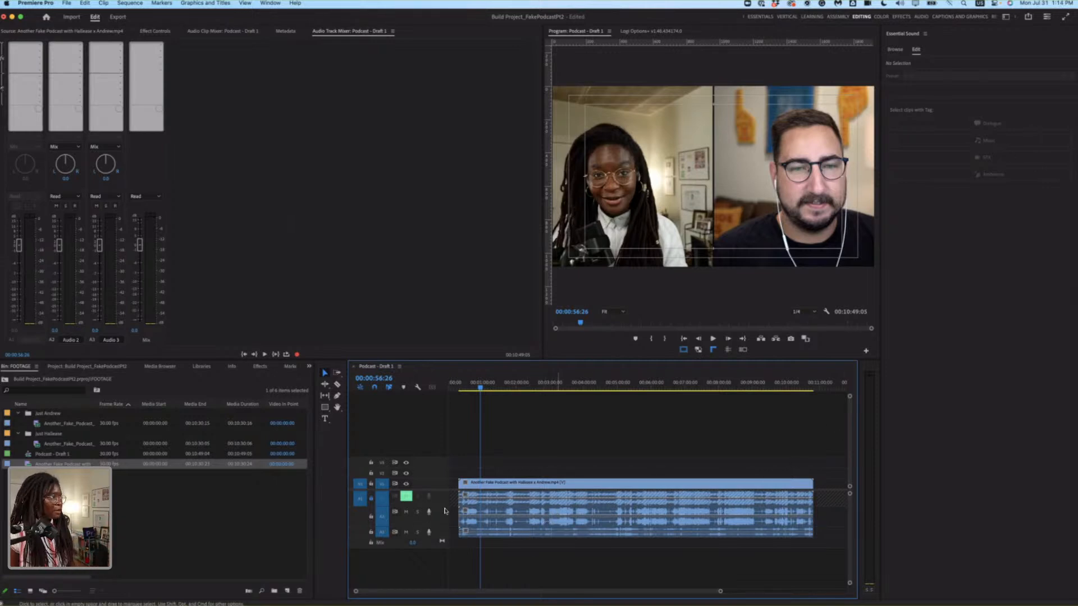
click(477, 517)
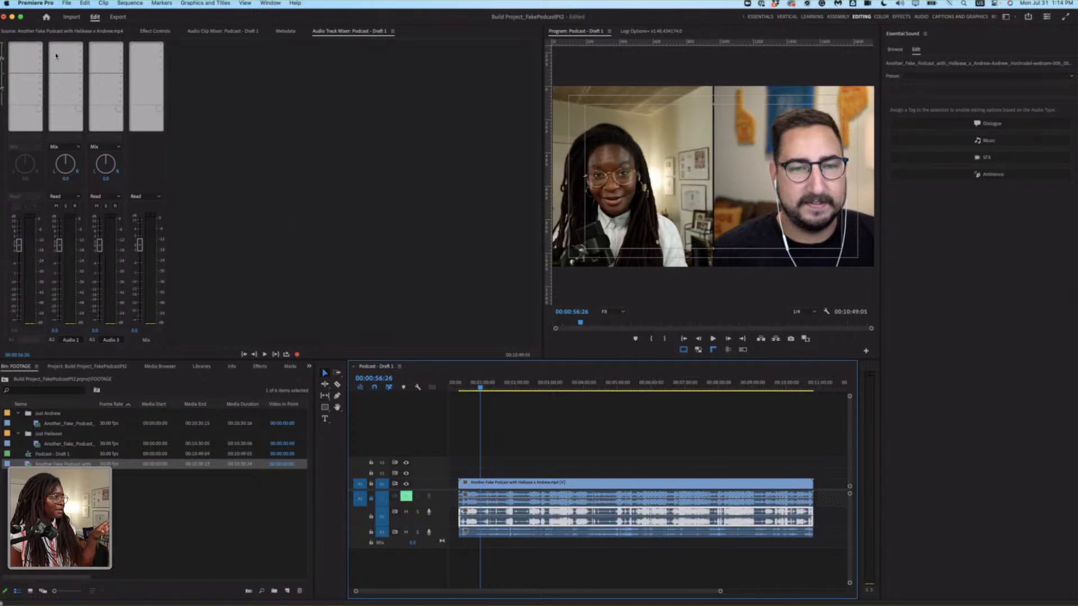
click(40, 45)
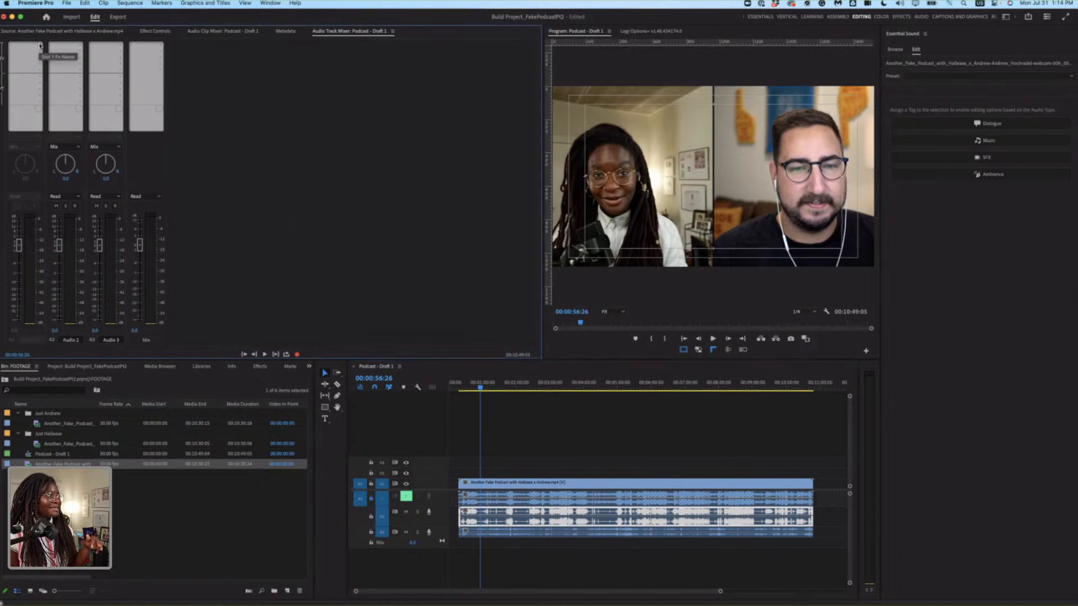
click(582, 440)
click(35, 49)
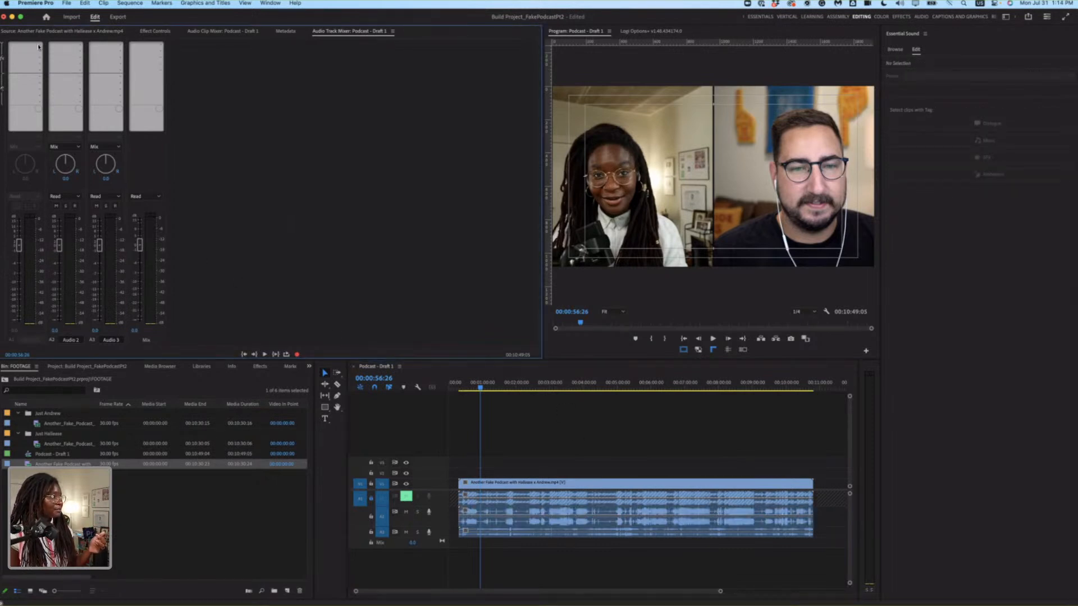
click(416, 501)
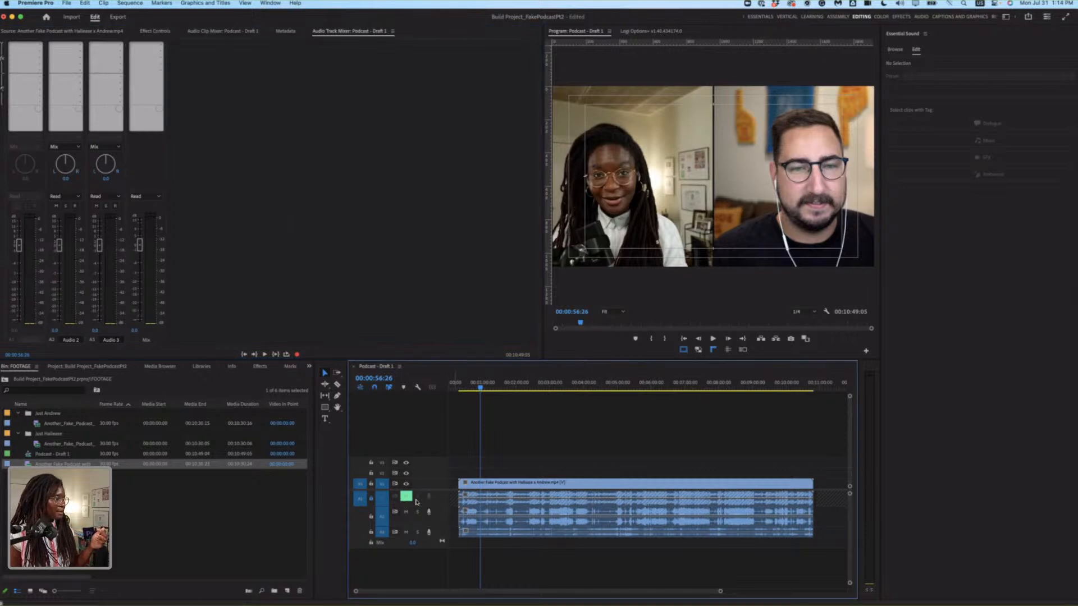
Add a Parametric Equalizer to the Audio 2 track's first effect slot and apply its Vocal Enhancer preset.
click(79, 45)
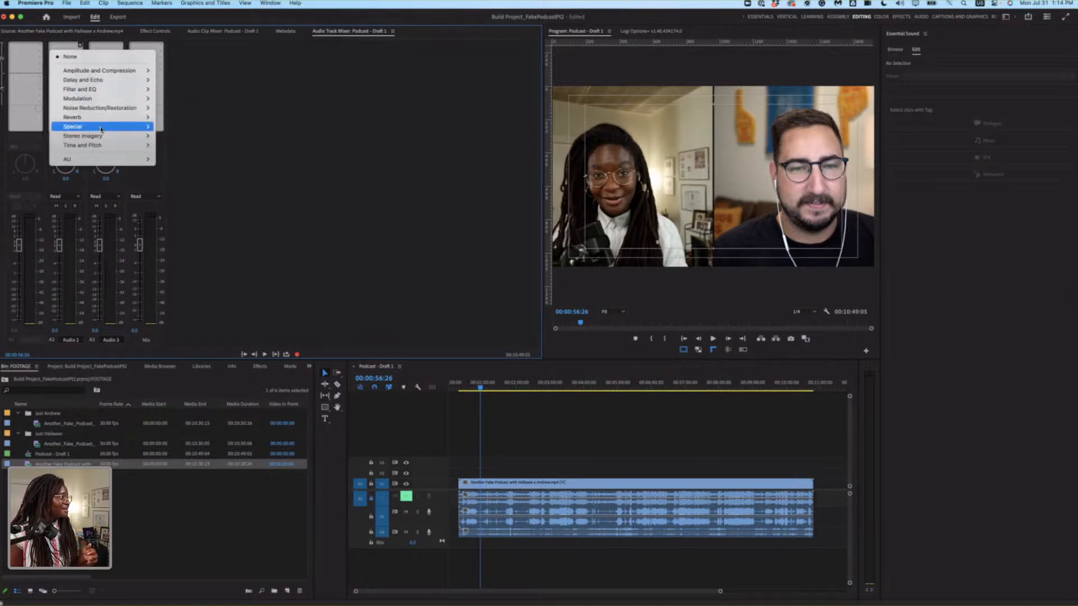
mouse_move(101, 130)
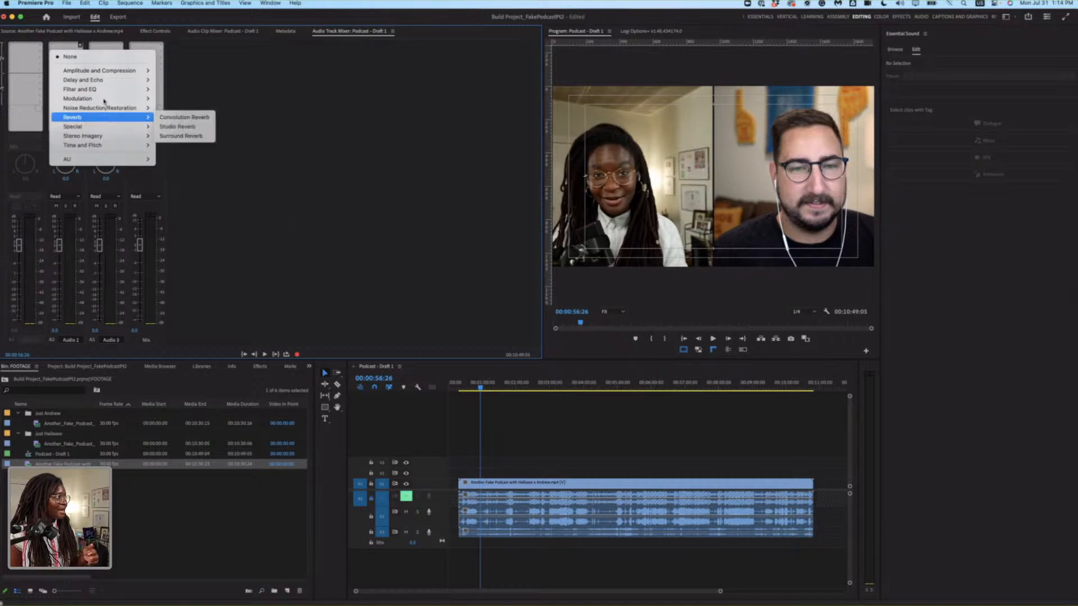
mouse_move(105, 100)
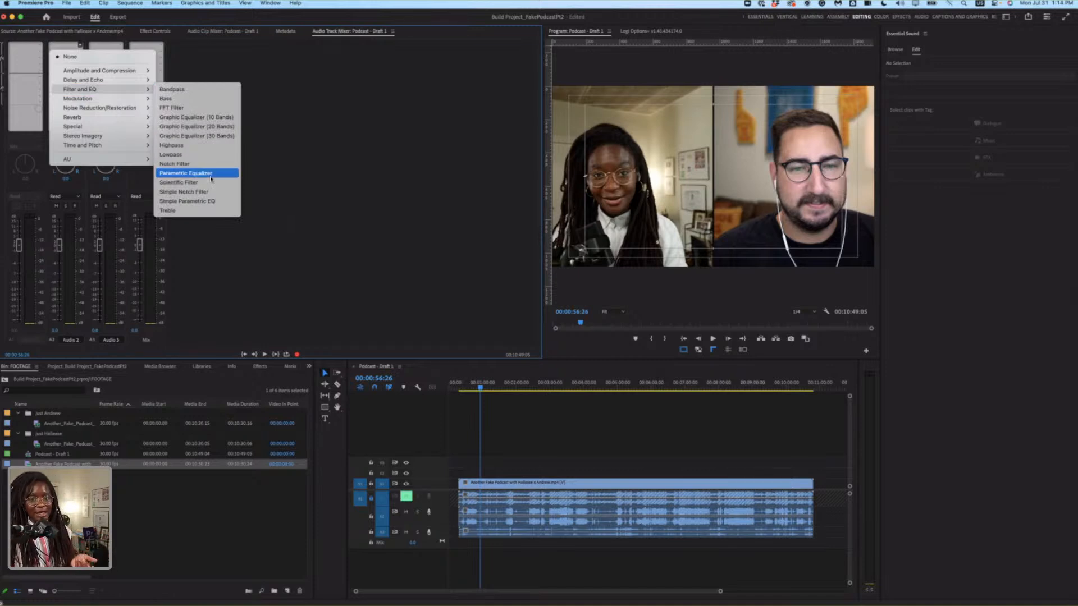
click(211, 179)
double_click(73, 46)
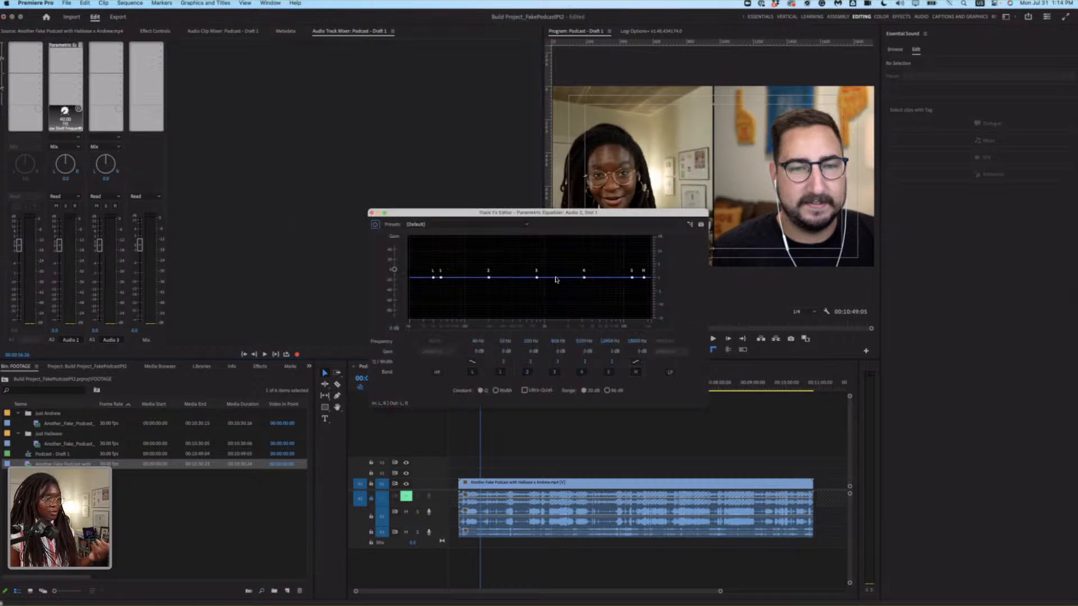
click(504, 225)
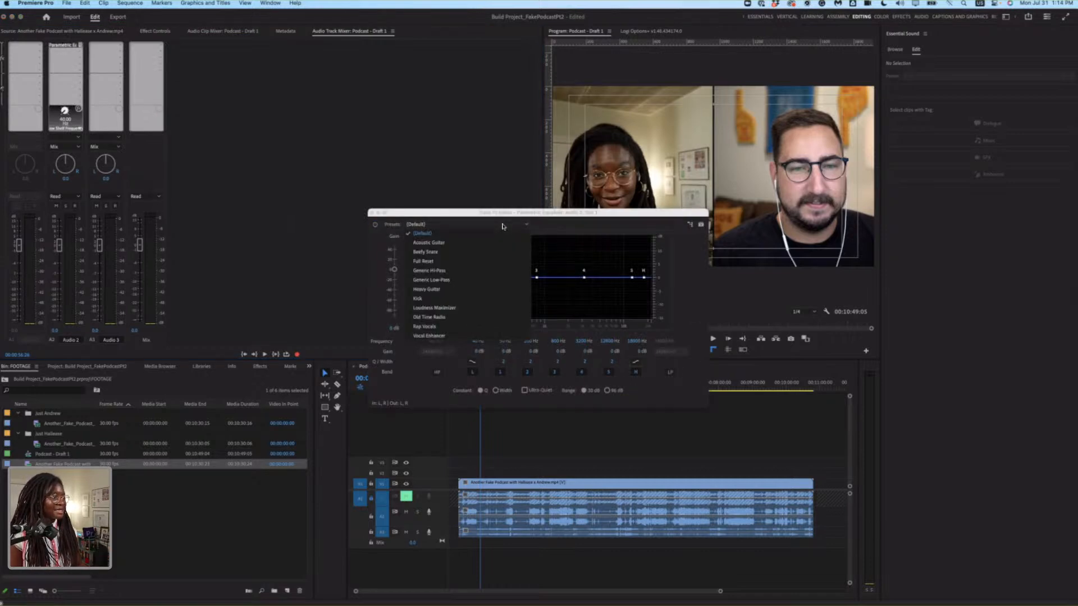
click(443, 336)
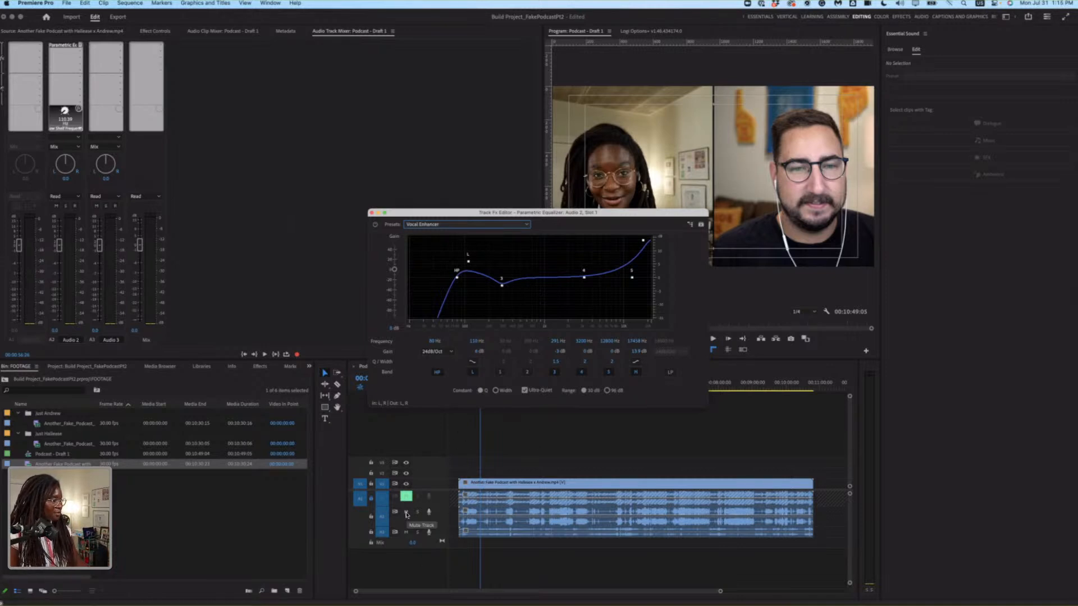
Mute the third audio track and play the equalized Audio 2 track around 00:01:07 and 00:03:00.
click(406, 532)
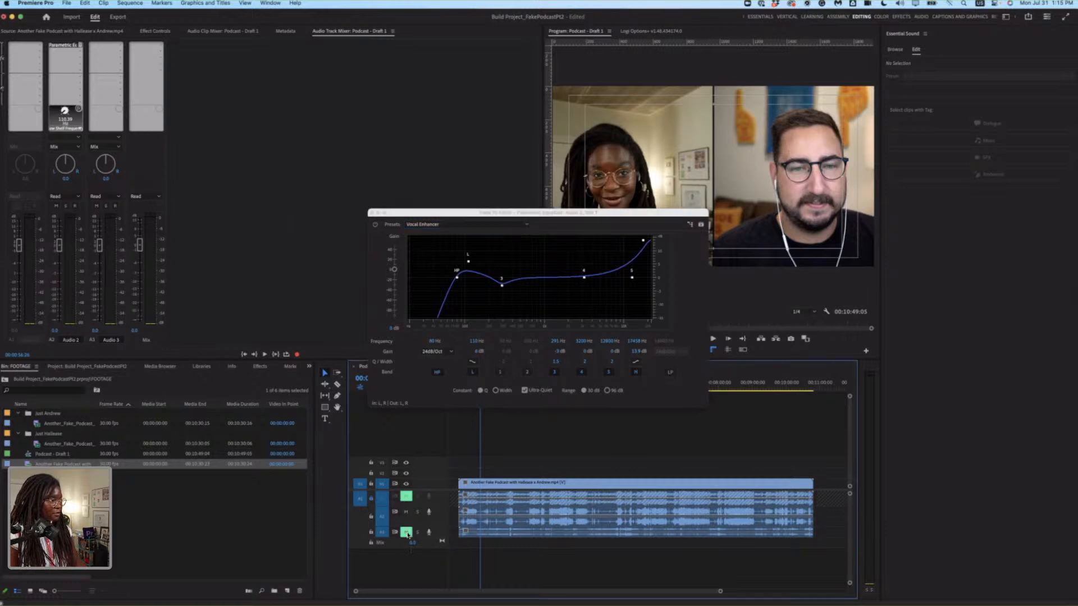
key(space)
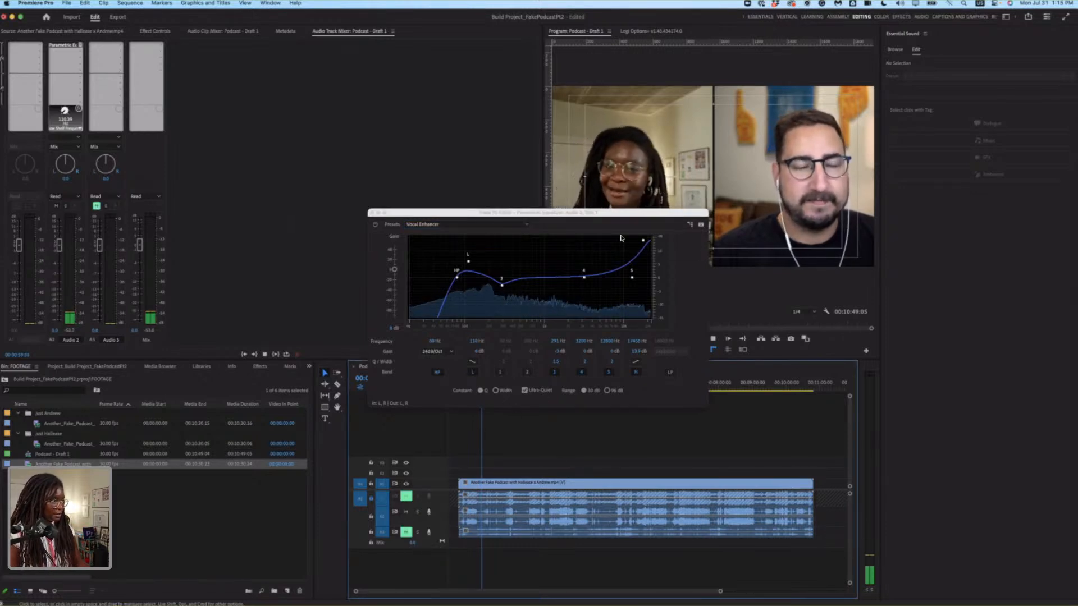
drag(621, 213, 495, 156)
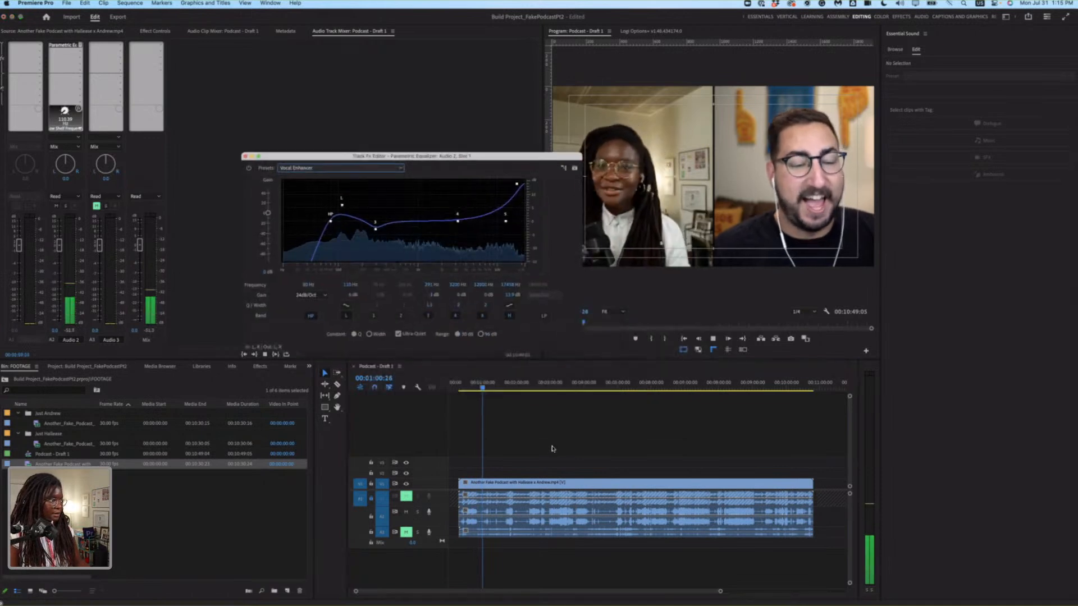
click(486, 386)
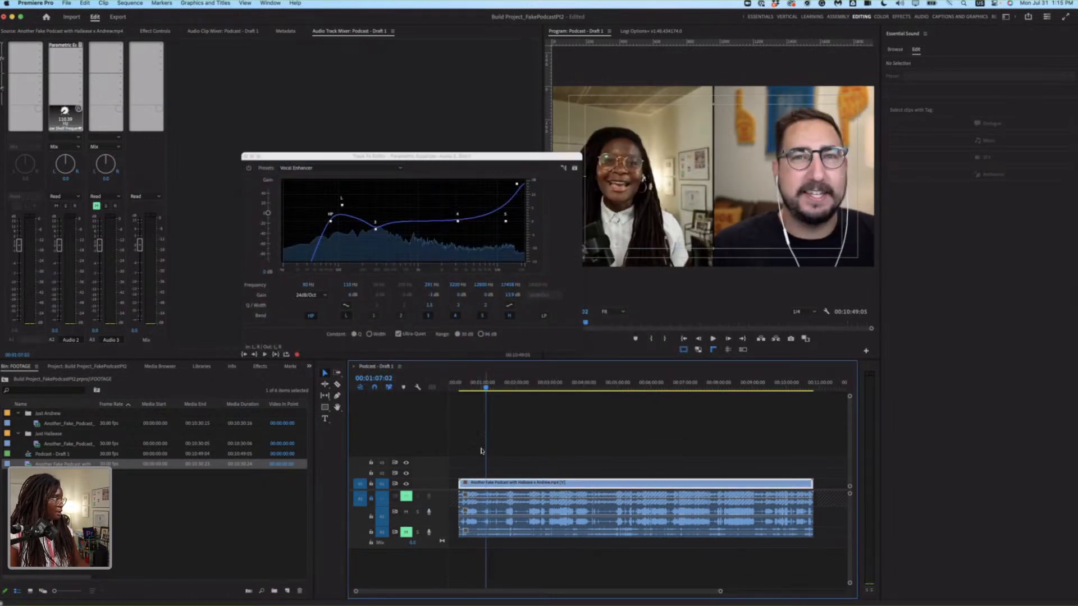
key(space)
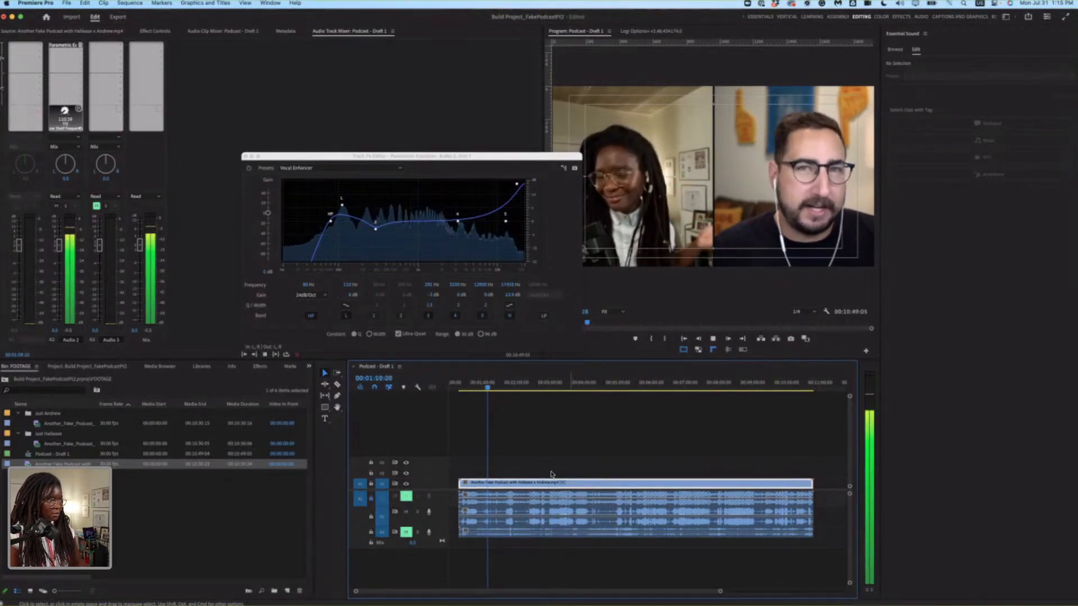
click(550, 382)
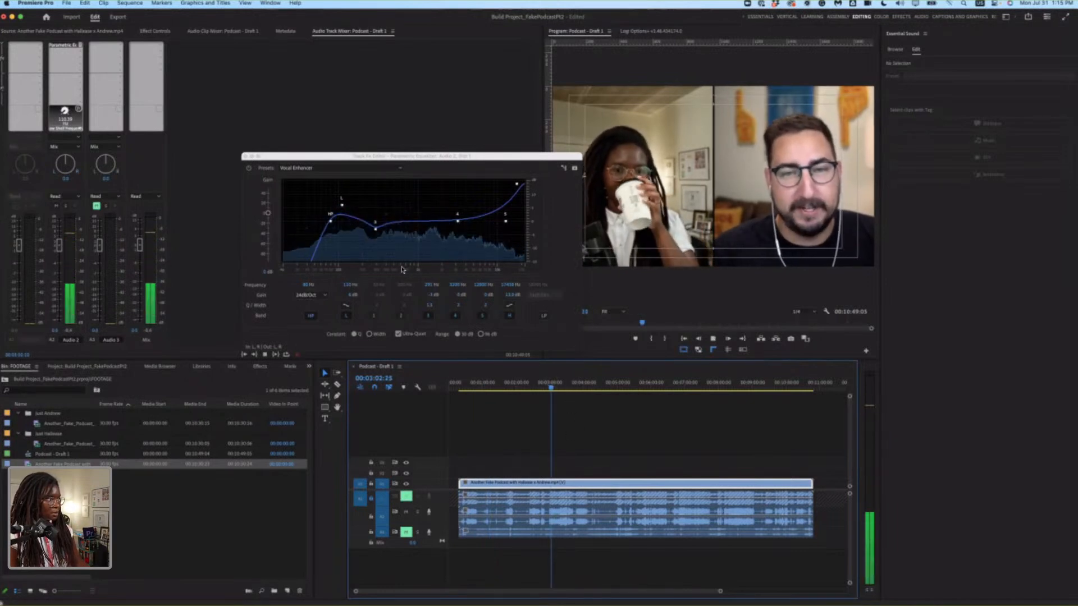
Compare Audio 2's playback with the Parametric Equalizer bypassed and active, and raise its low-mid band above 0 dB.
click(251, 170)
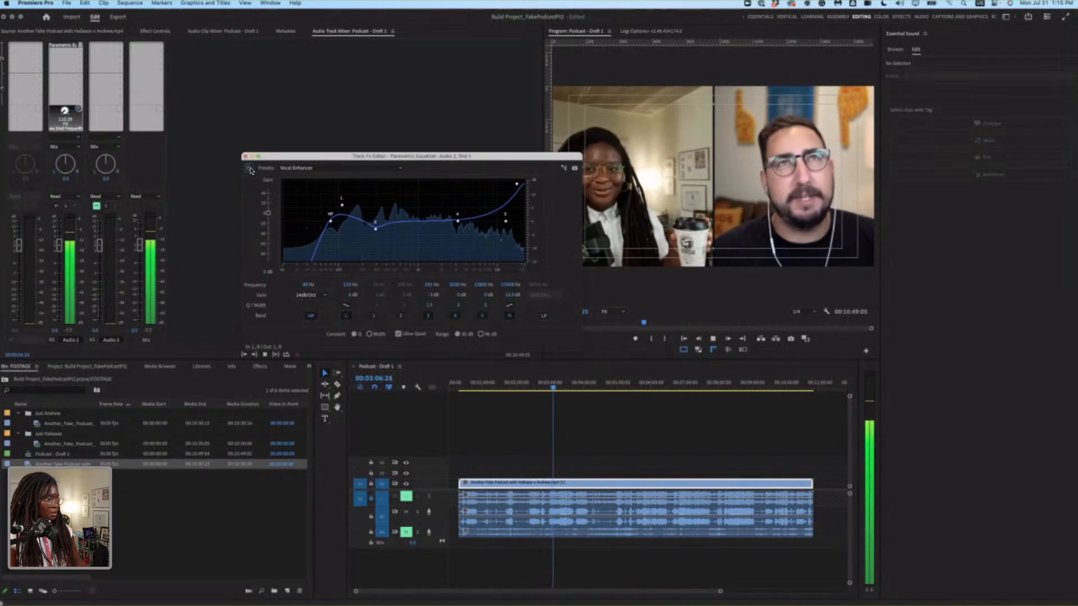
key(space)
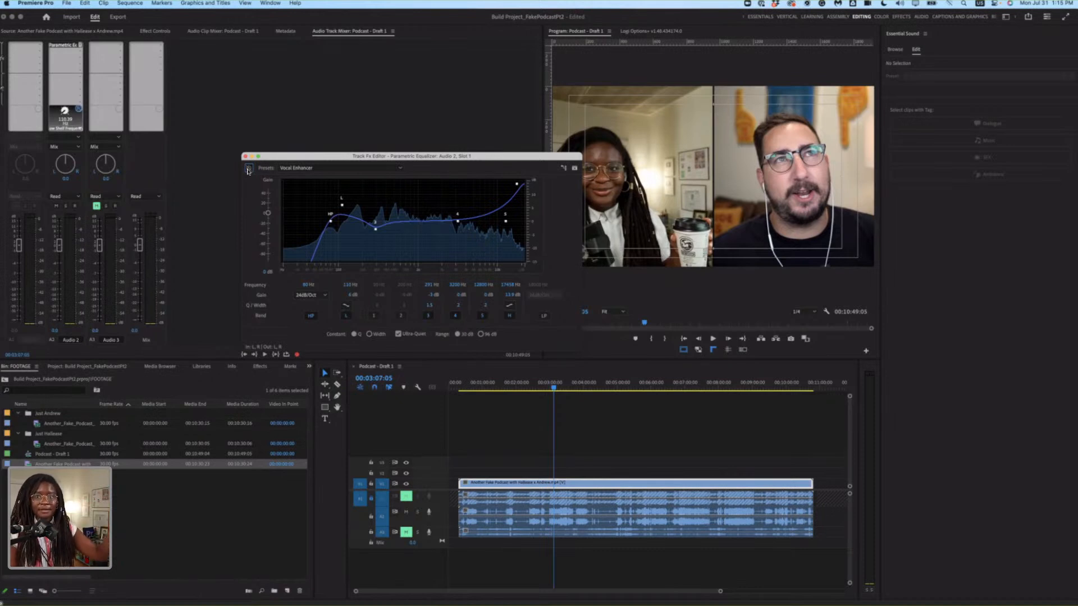
key(space)
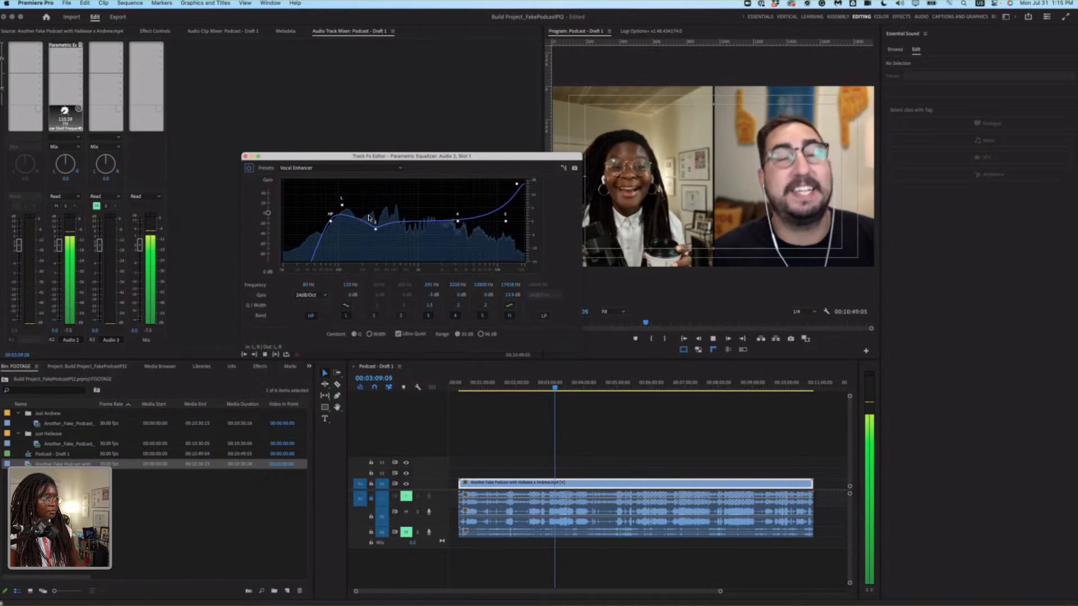
drag(382, 233, 372, 216)
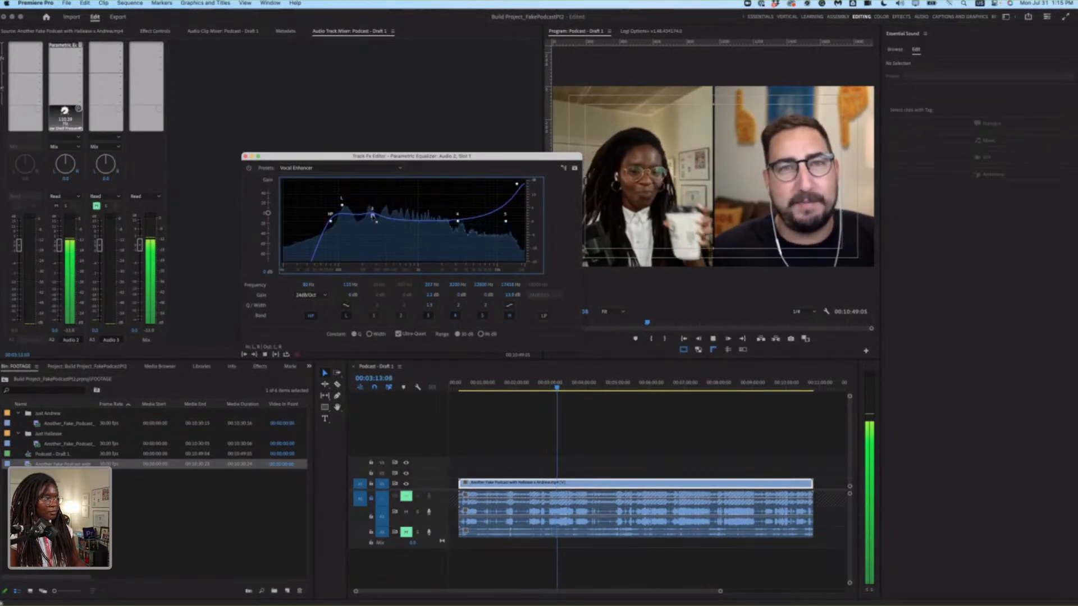
key(space)
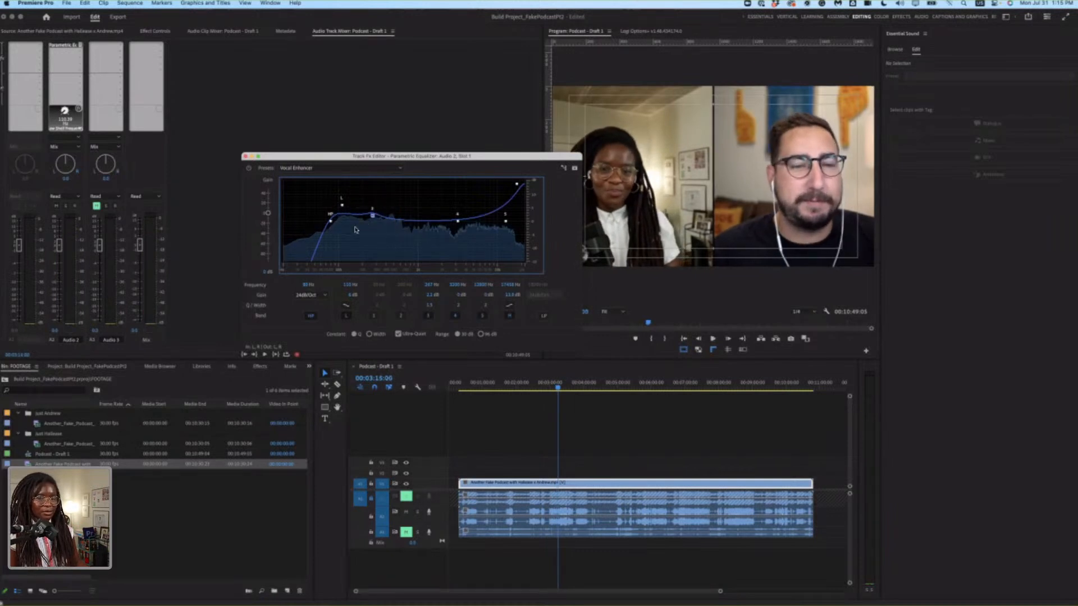
click(245, 159)
Add a Hard Limiter to the Audio 2 track's second effect slot.
click(81, 51)
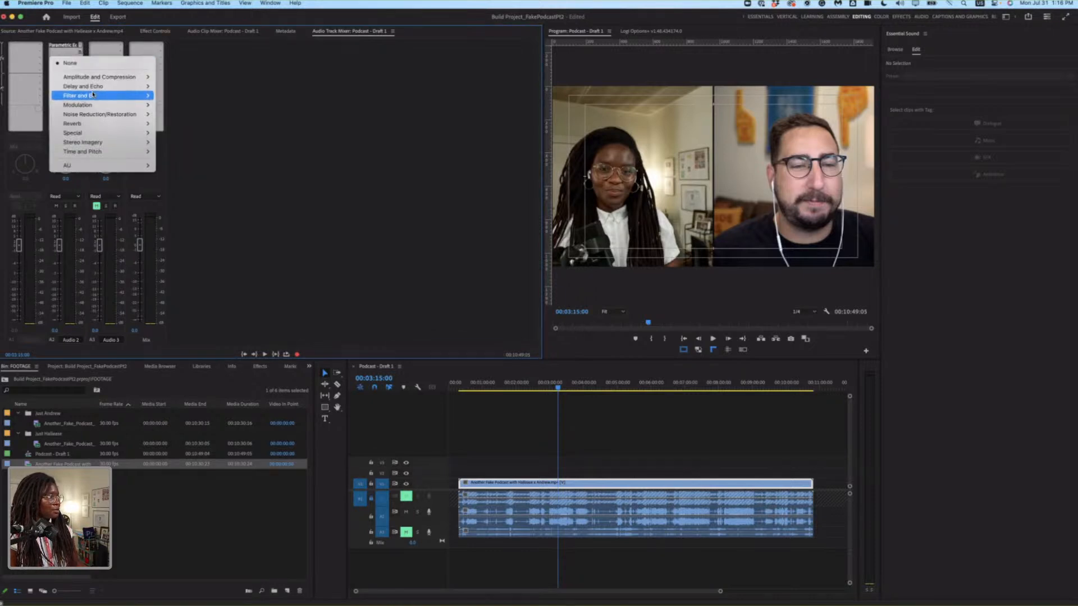
mouse_move(93, 95)
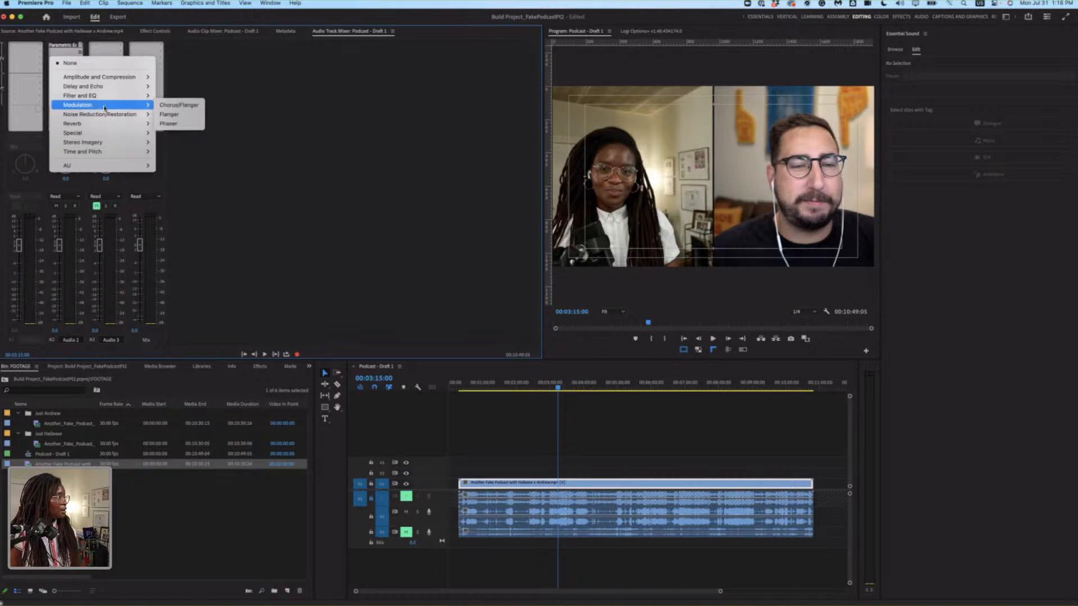
mouse_move(112, 78)
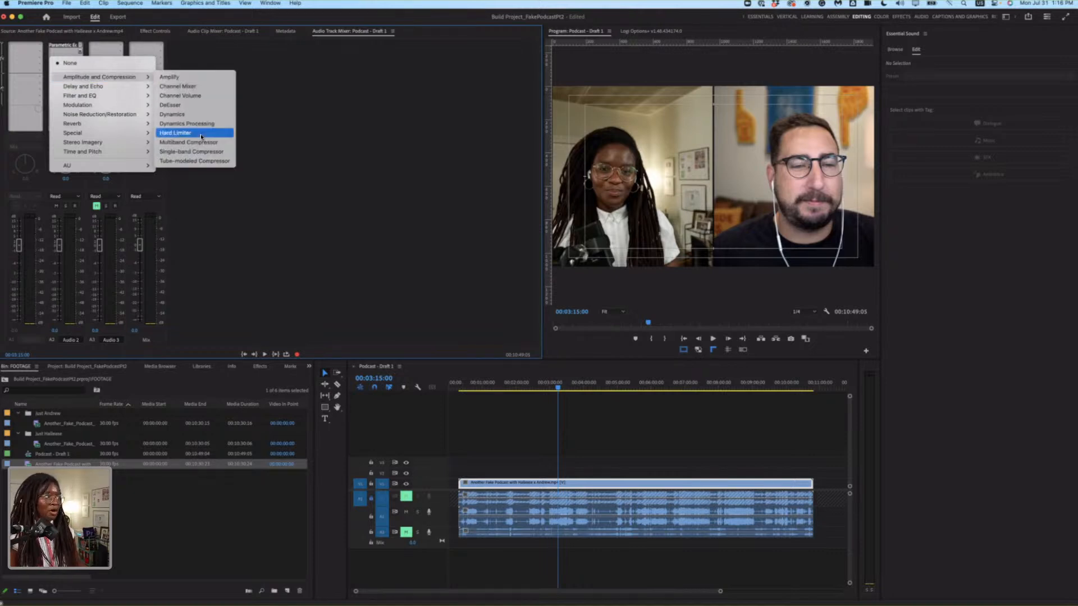
click(201, 134)
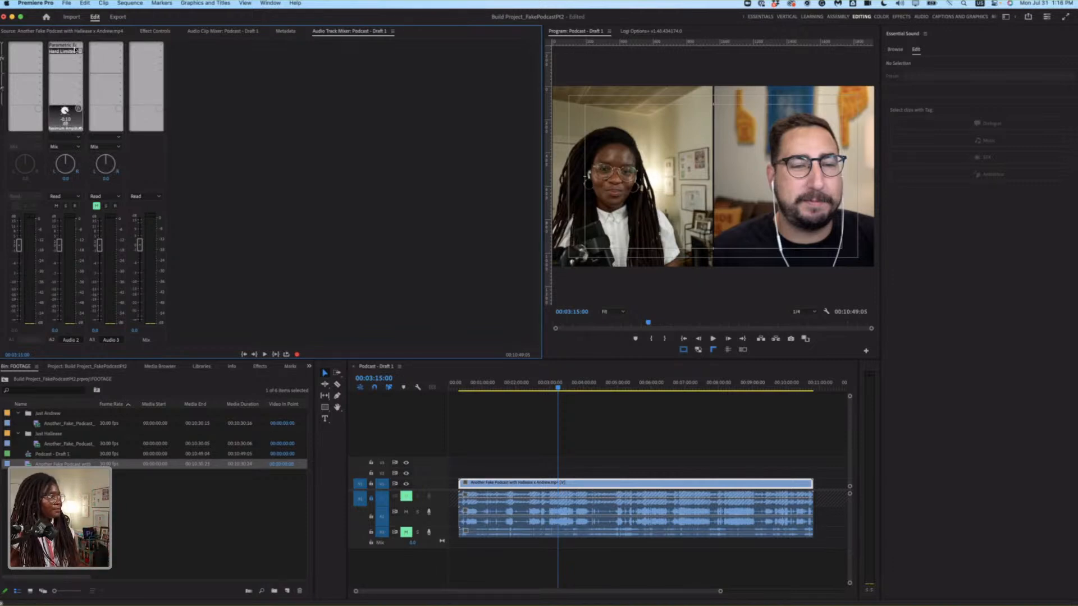
Apply the Limit to -3dB preset to the Audio 2 track's Hard Limiter.
click(80, 52)
click(64, 52)
double_click(65, 52)
click(523, 266)
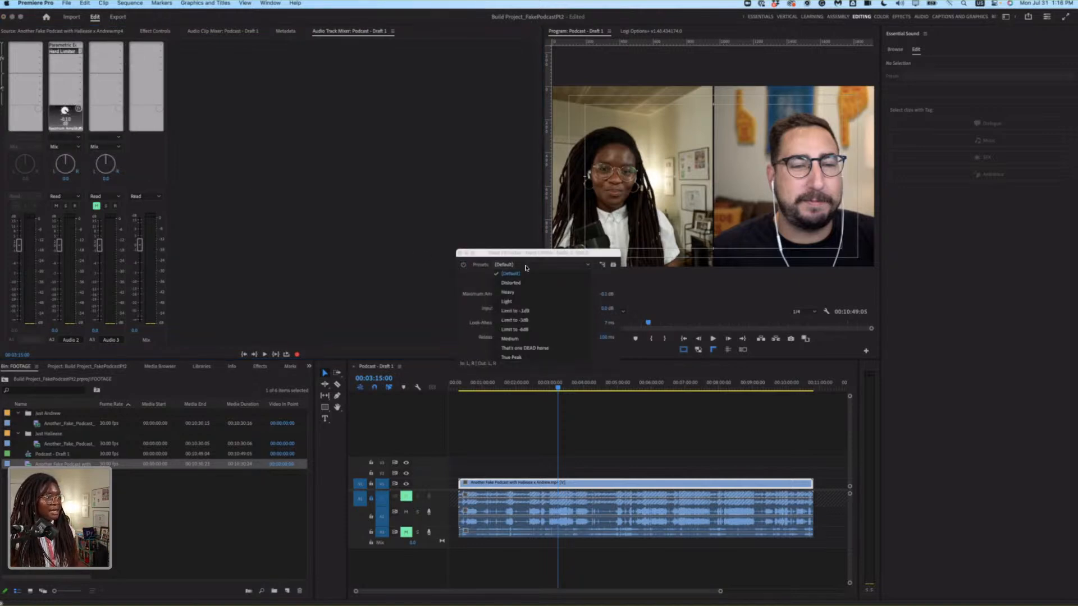
click(550, 322)
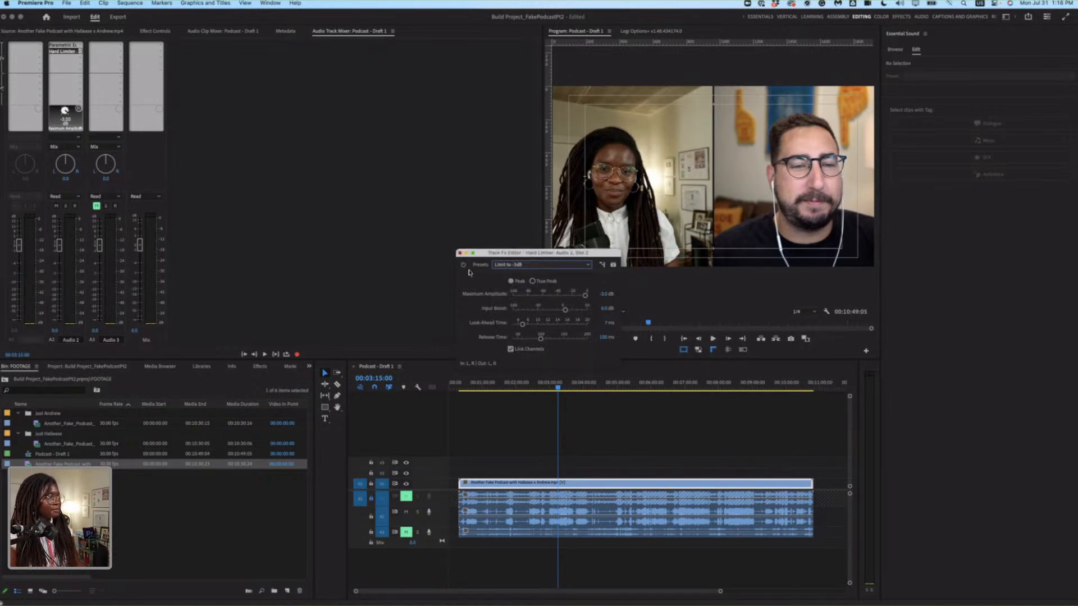
click(459, 253)
Play the limited Audio 2 track from 00:03:15 and check its level on the audio meters.
key(space)
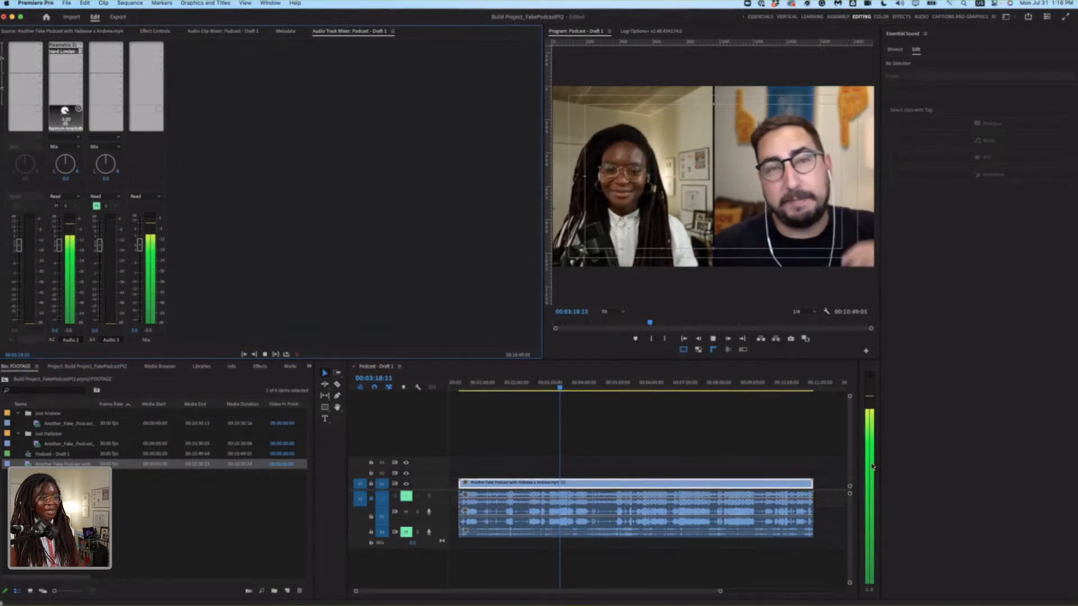
key(space)
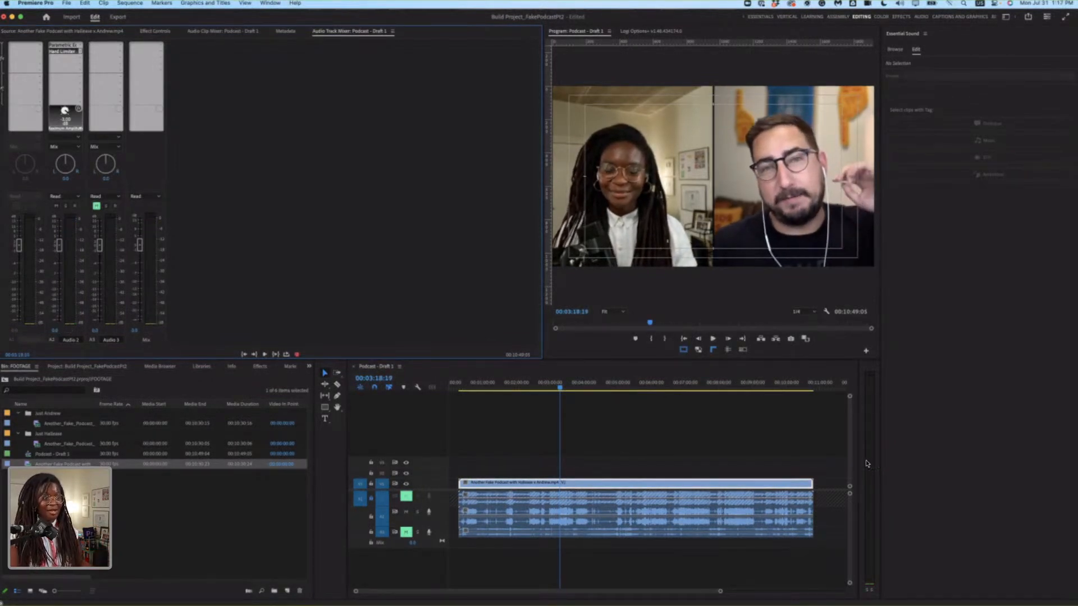
key(space)
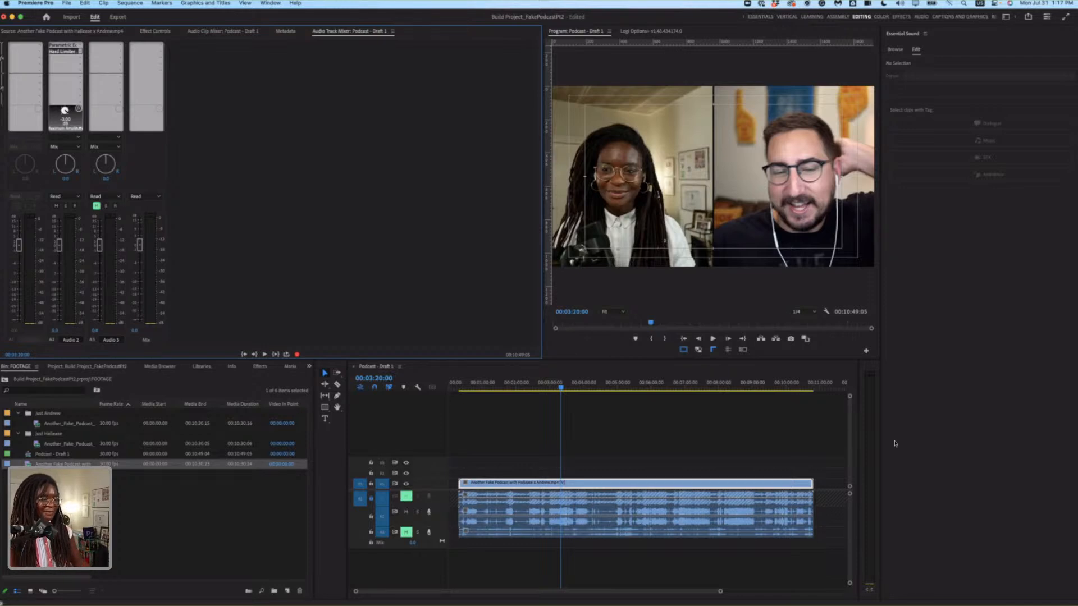
Unmute the Audio 3 track and copy Audio 2's Parametric Equalizer and Hard Limiter onto it.
click(681, 439)
click(406, 511)
click(418, 532)
click(417, 532)
click(406, 533)
click(406, 512)
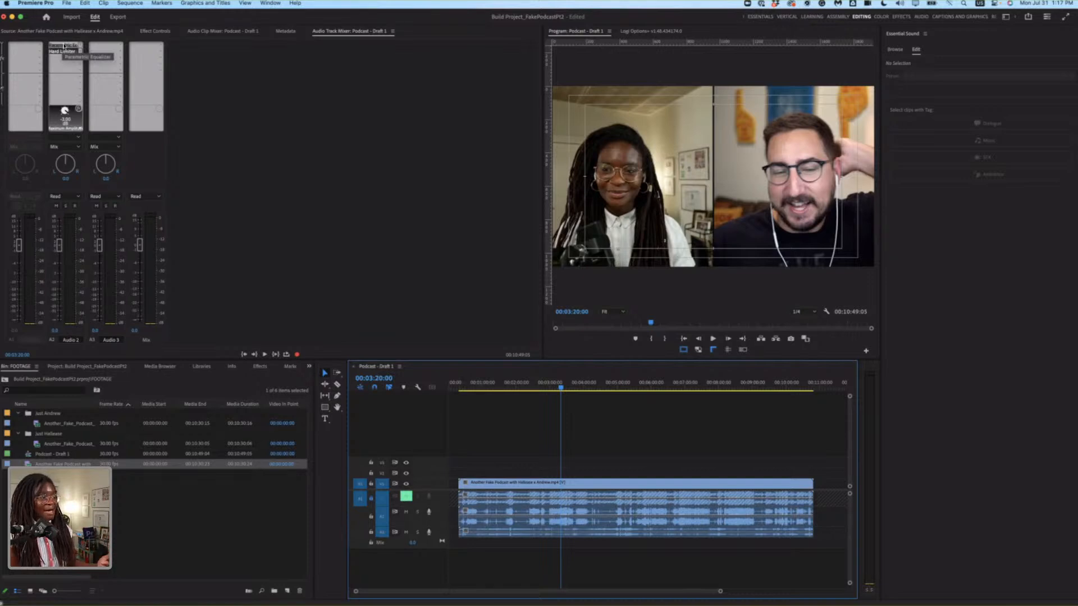
drag(64, 46, 103, 55)
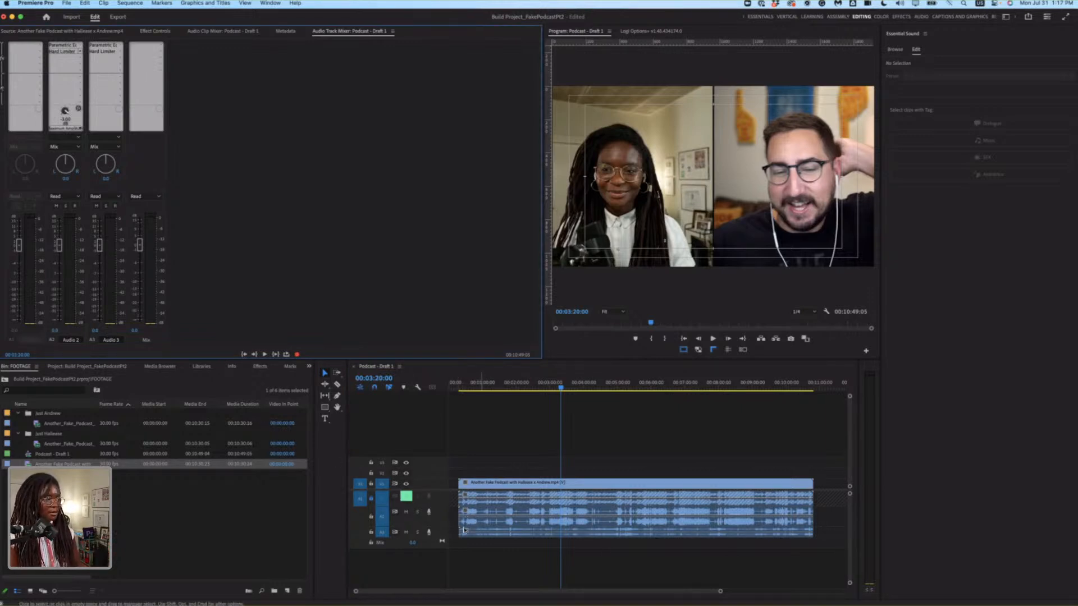
Mute the Audio 2 track, increase the Audio 3 track's height and play it around 00:04:29.
click(405, 512)
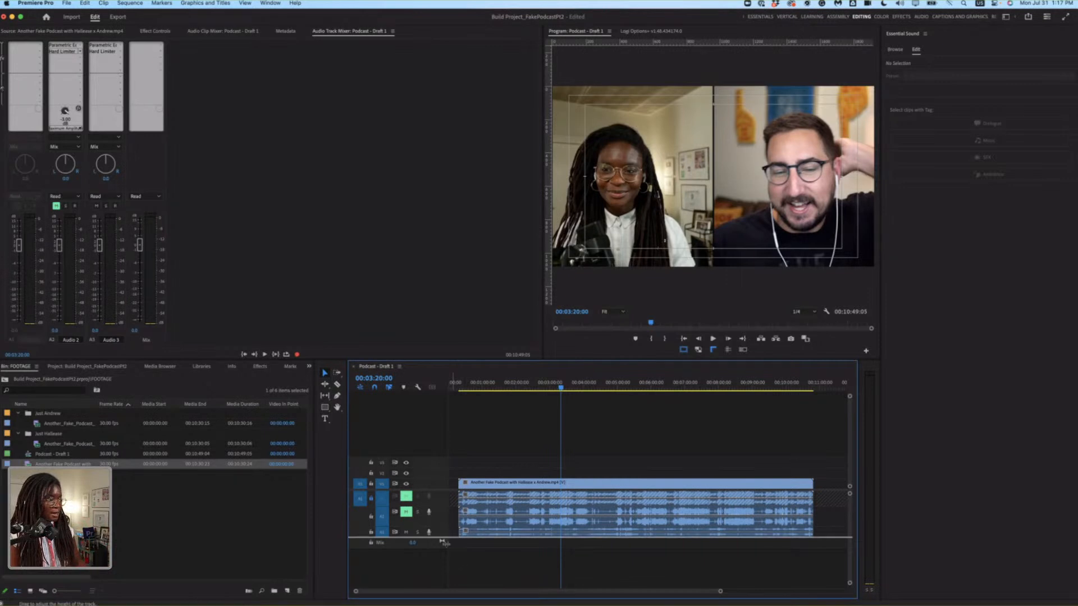
drag(444, 543, 444, 560)
click(594, 383)
key(space)
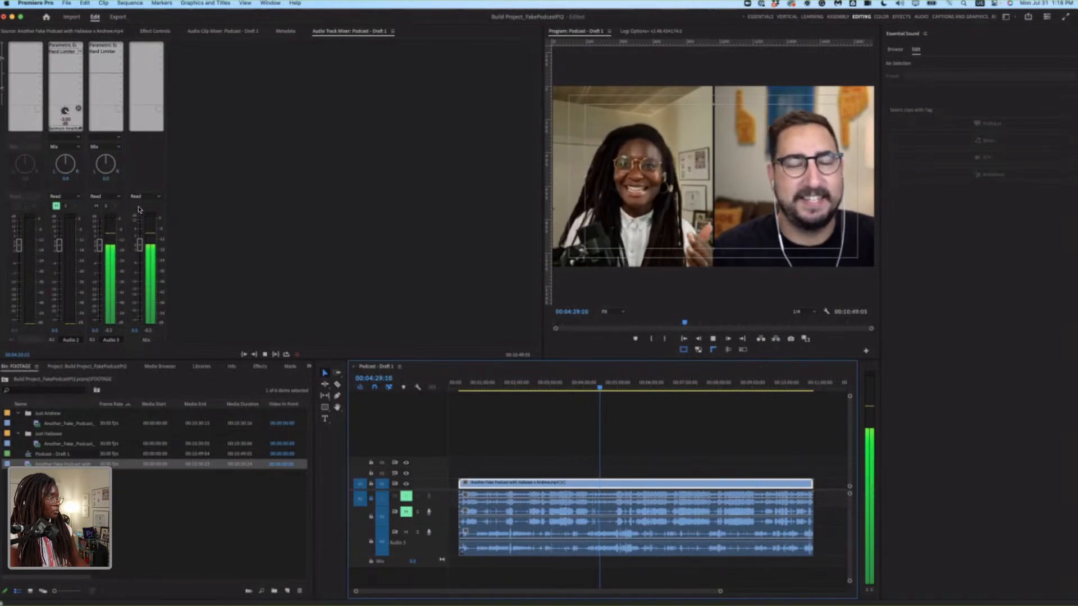
key(space)
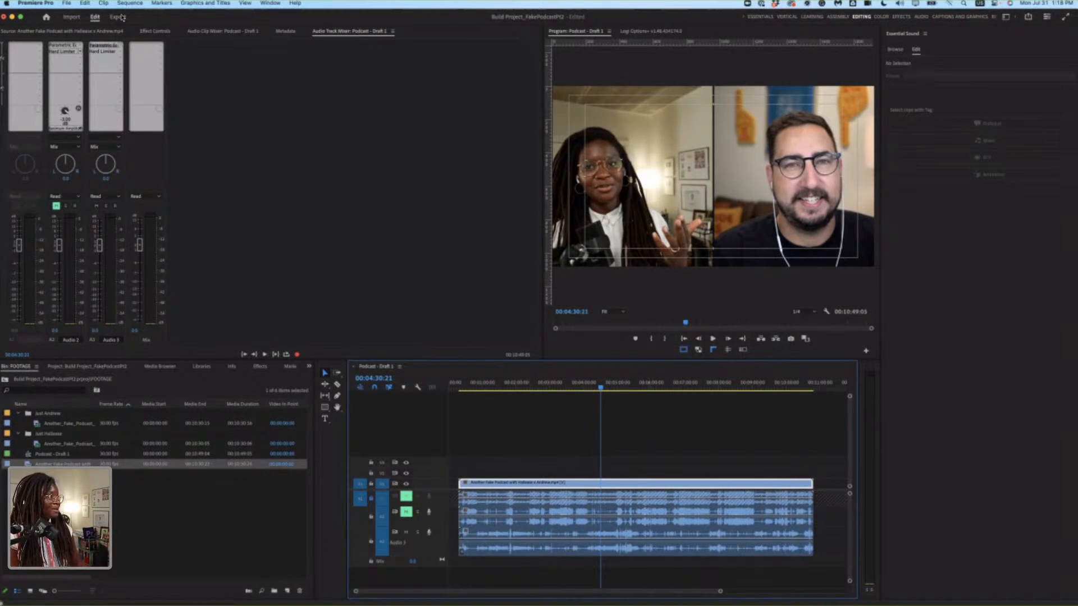
Change the Audio 3 track's Hard Limiter to the Limit to -.1dB preset.
click(105, 51)
double_click(105, 51)
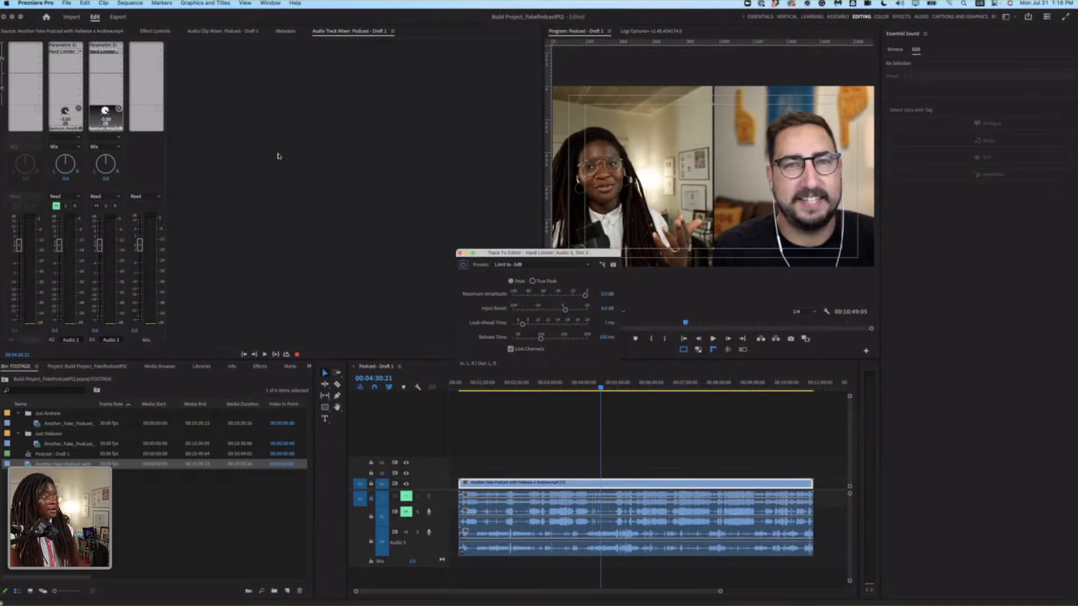
click(553, 267)
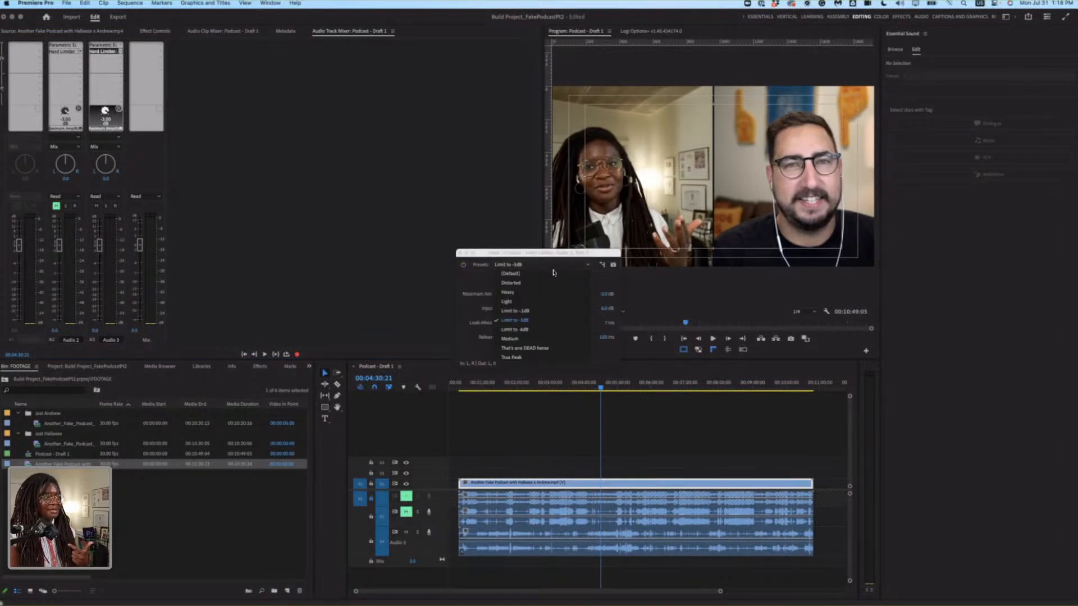
click(546, 311)
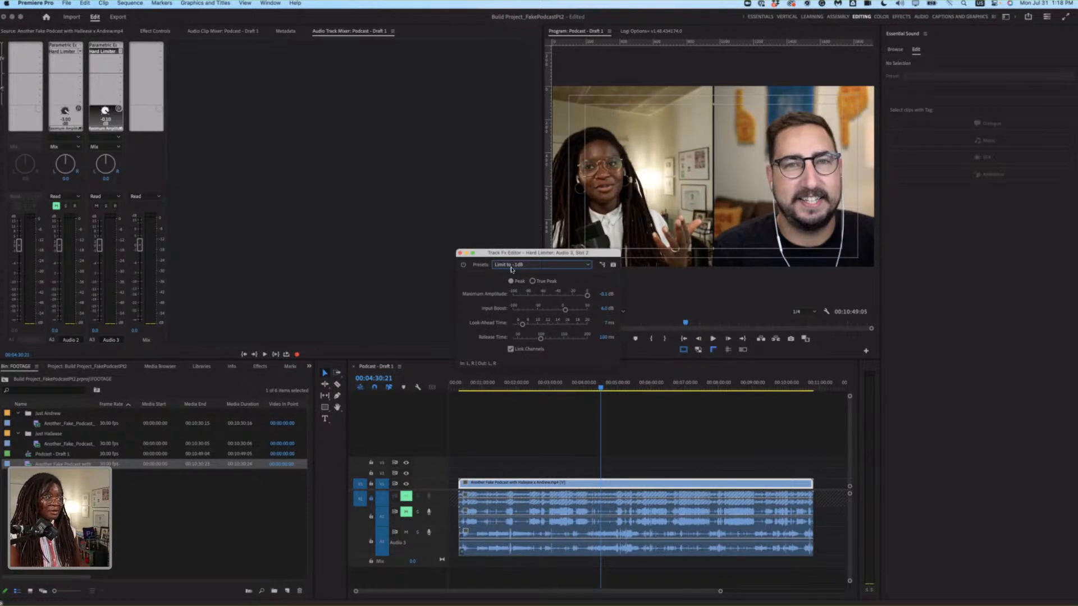
click(460, 255)
Raise the Audio 3 track's volume in the track mixer while checking its playback between 00:04:31 and 00:04:54.
key(space)
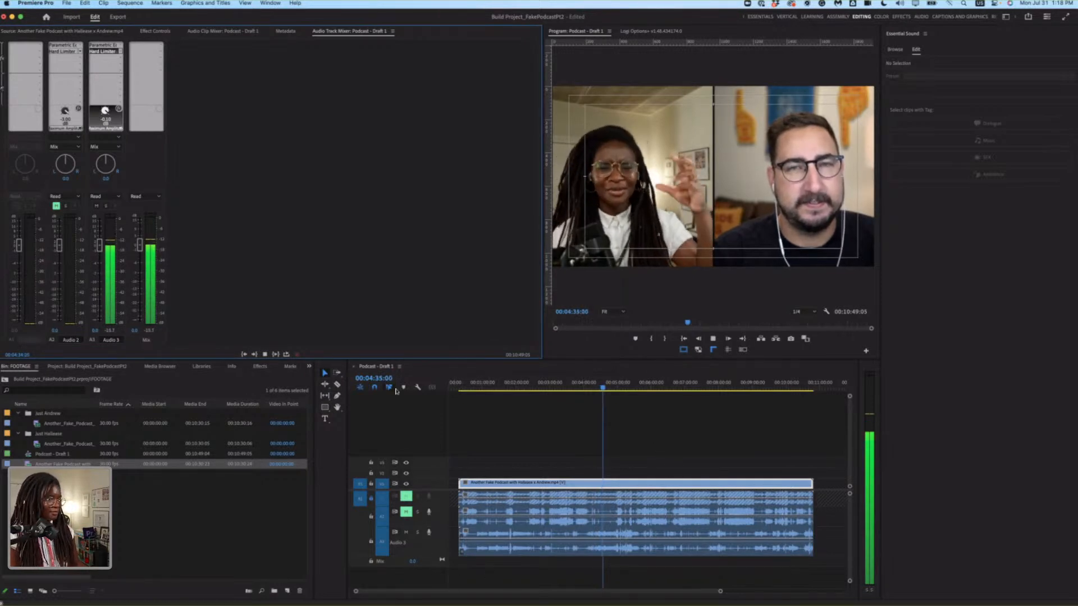
key(space)
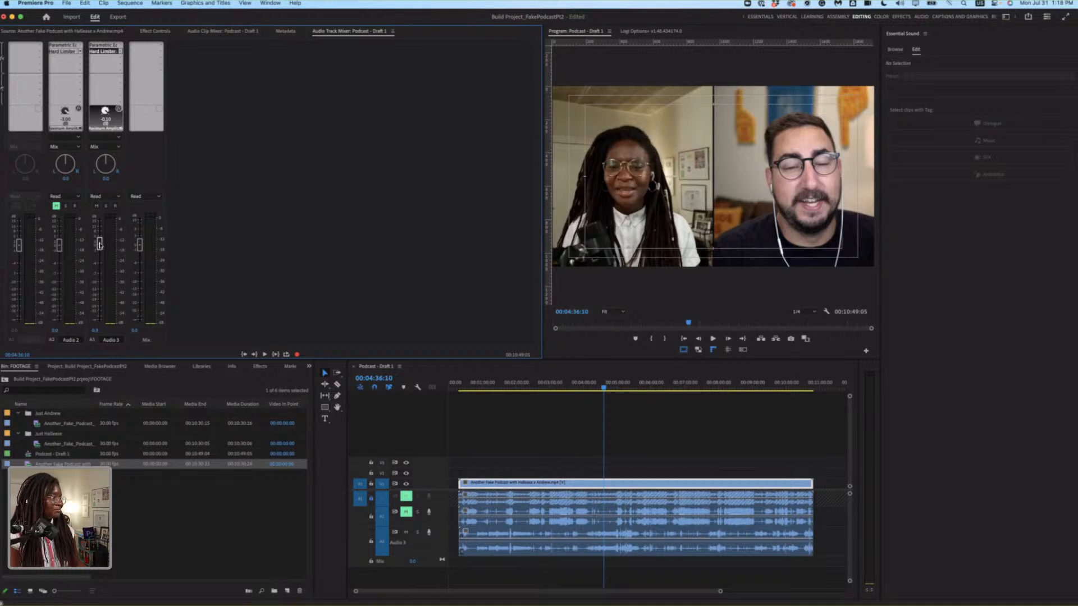
key(space)
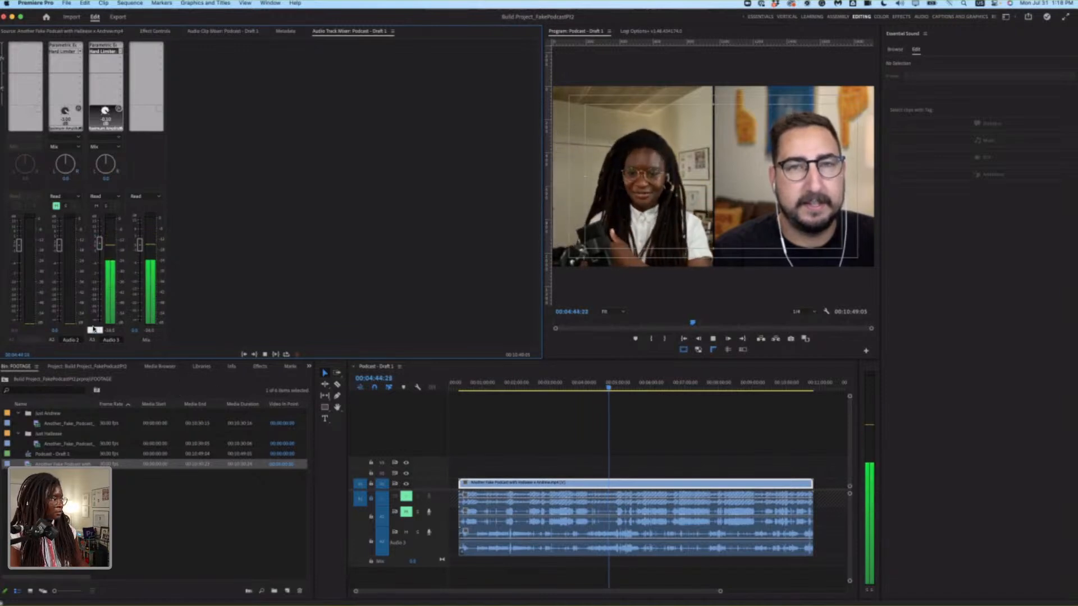
key(Return)
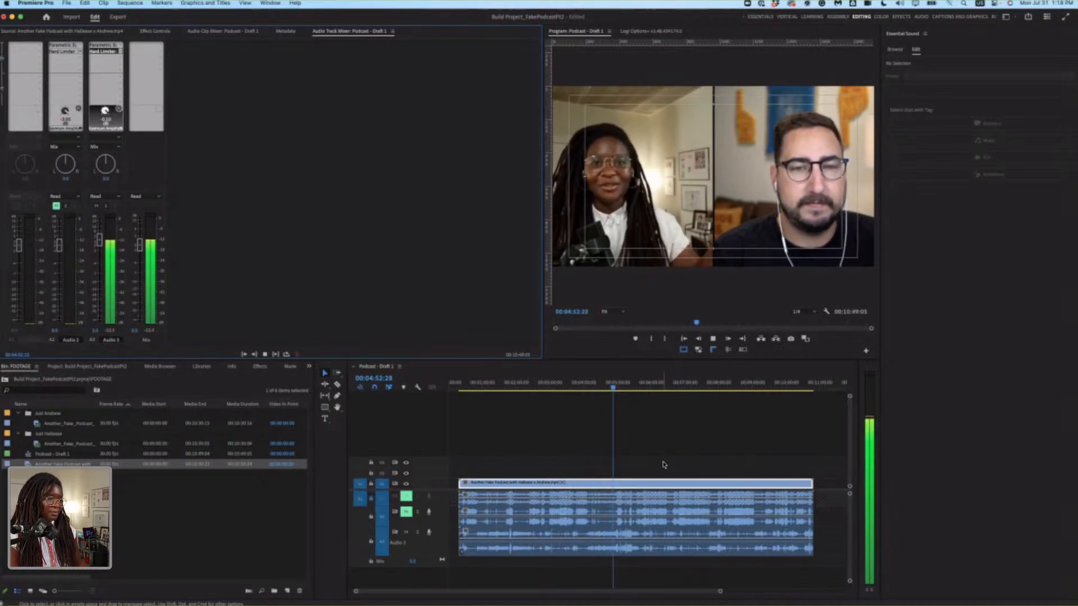
key(space)
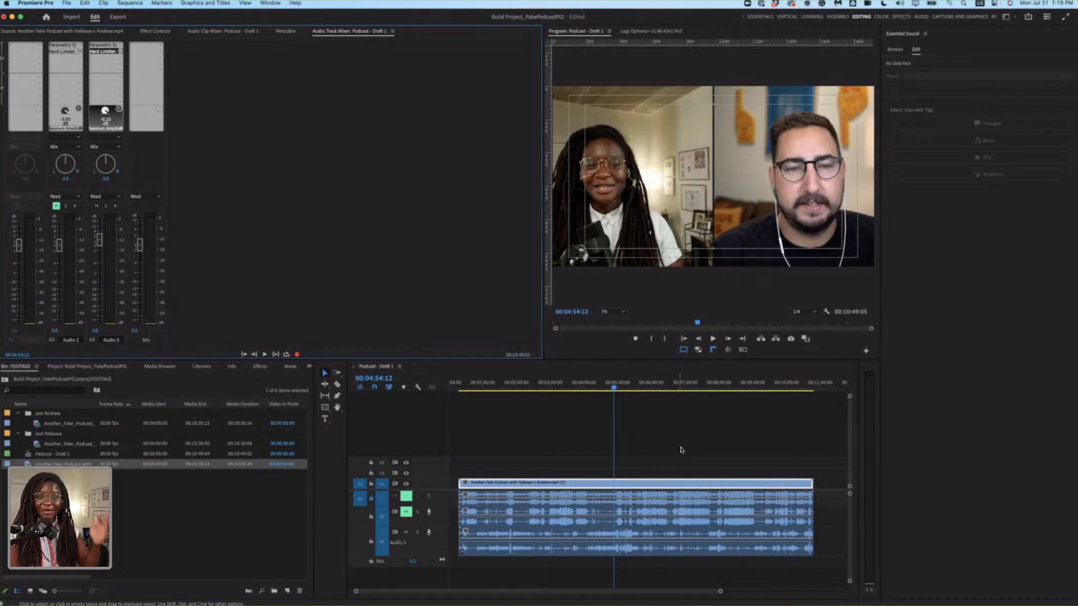
Unmute the Audio 2 track, and unlock and unmute the Audio 1 track.
click(709, 449)
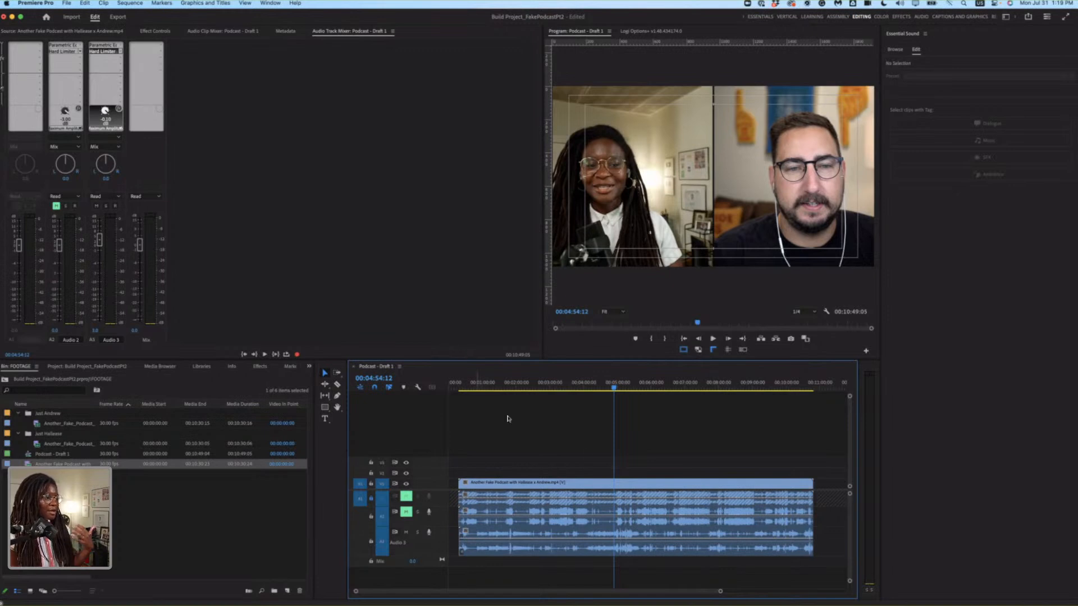
click(407, 512)
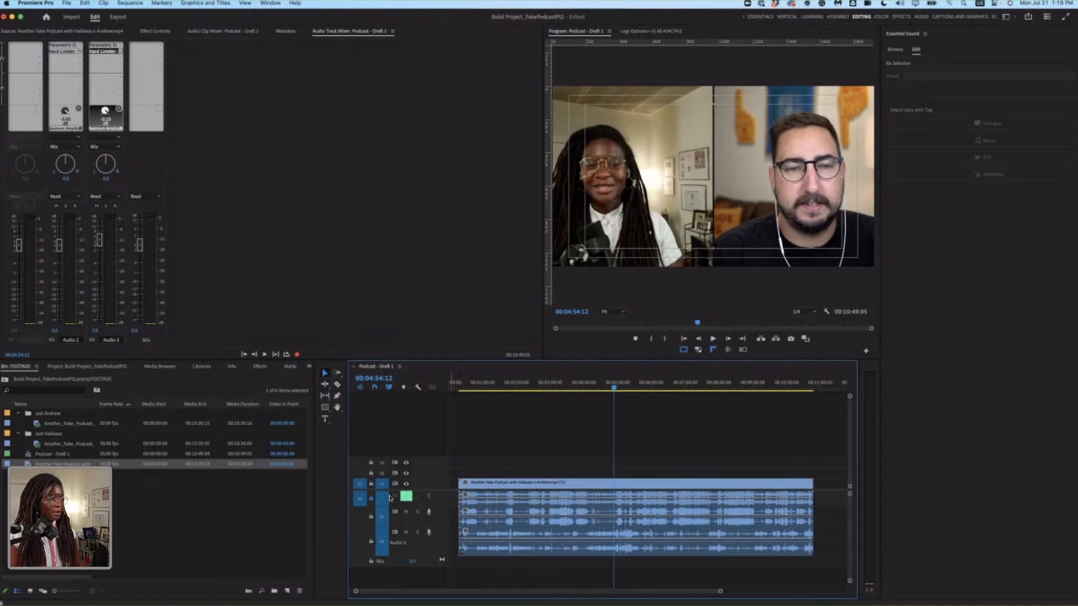
click(371, 499)
click(406, 497)
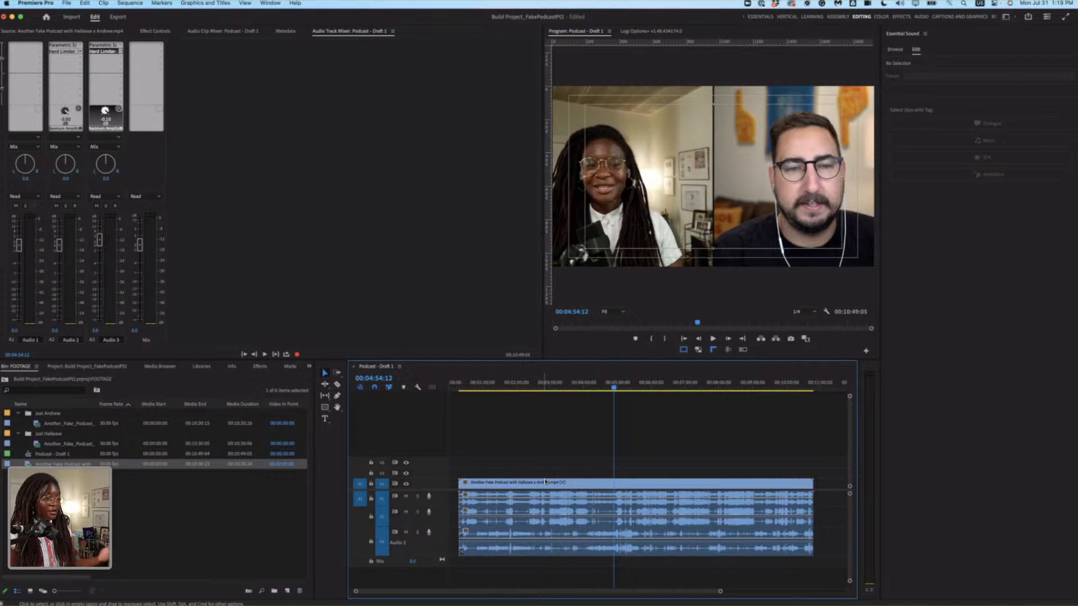
Apply Lumetri Color's automatic Basic Correction to the combined recording clip in the Color workspace.
click(566, 481)
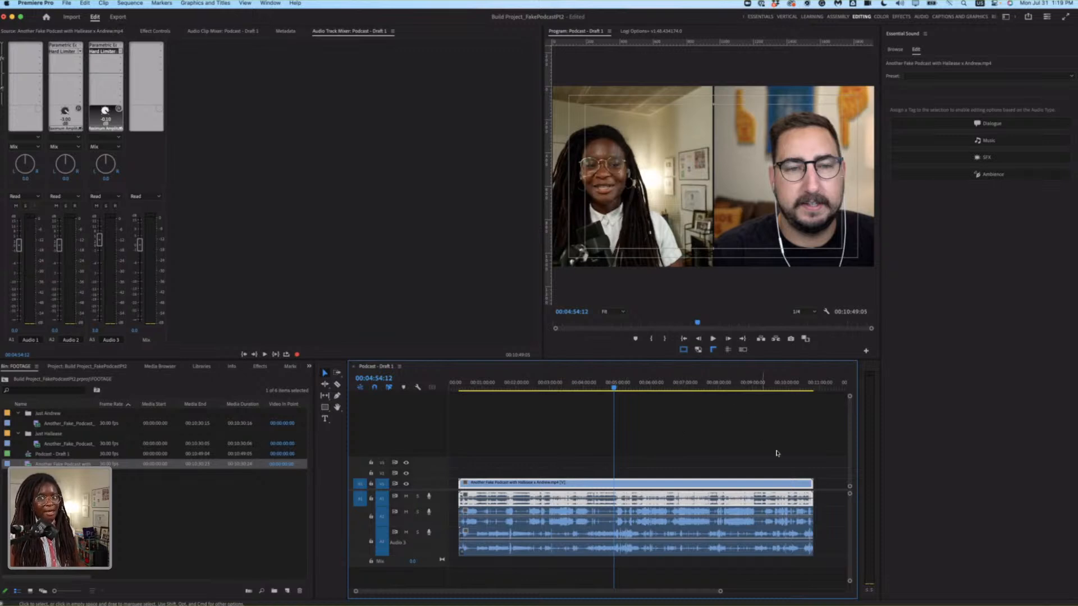
click(756, 455)
click(681, 489)
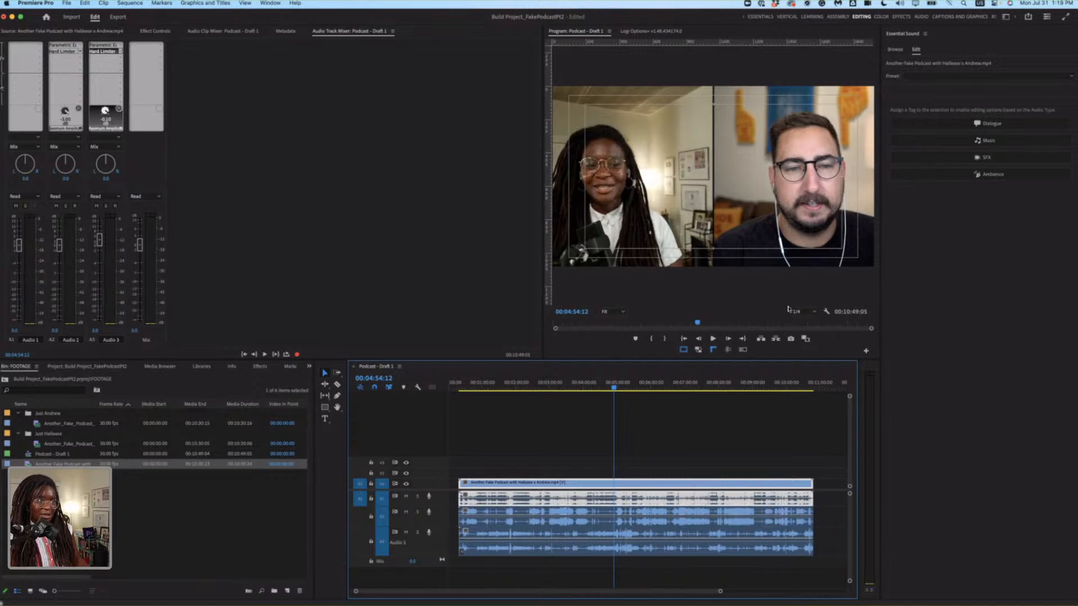
click(881, 16)
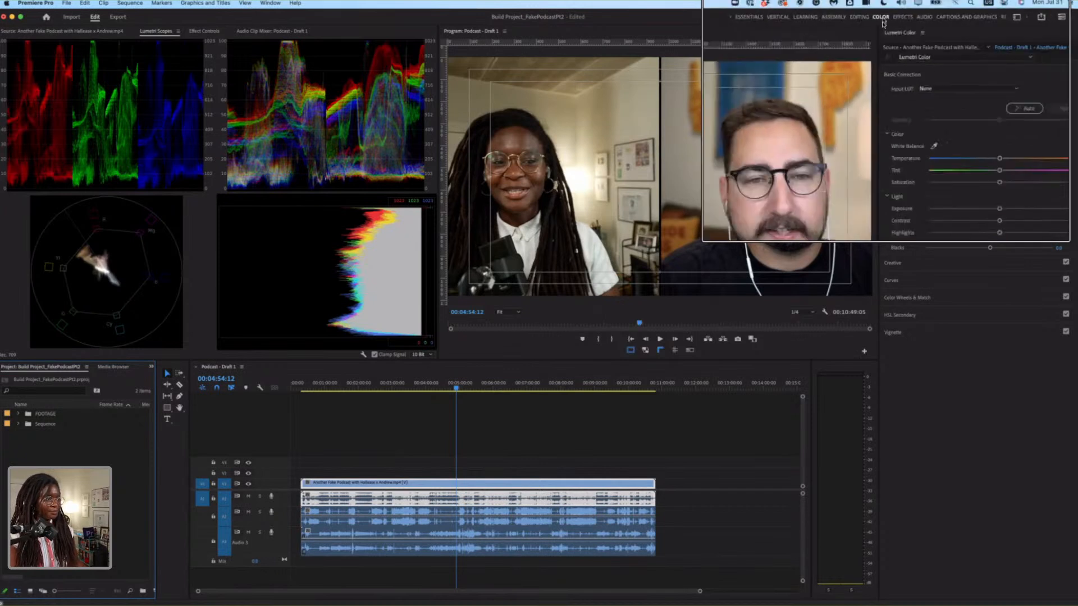
click(508, 441)
click(508, 486)
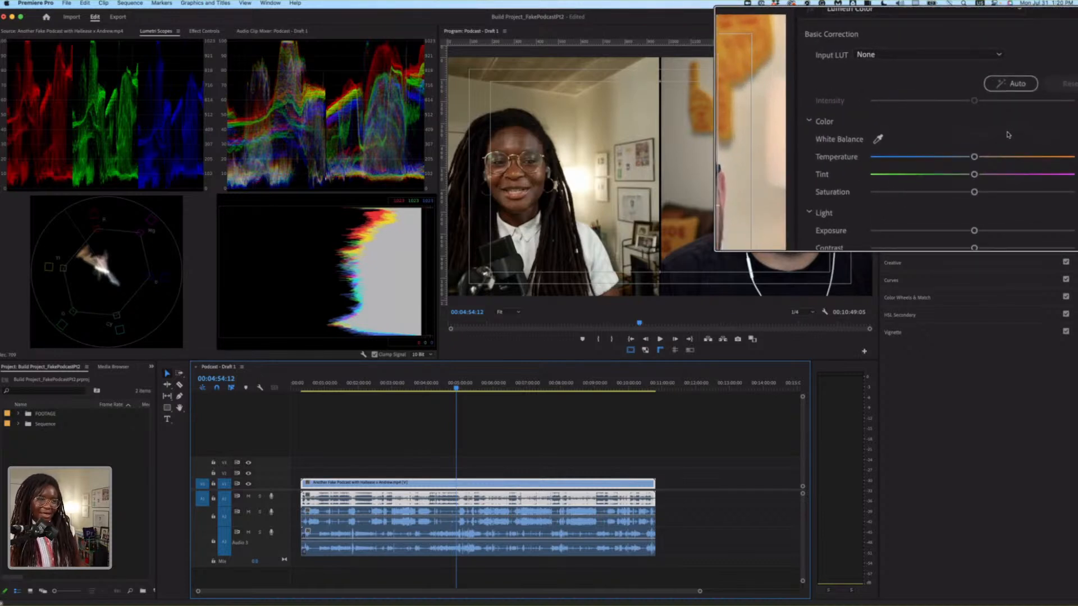
click(1014, 101)
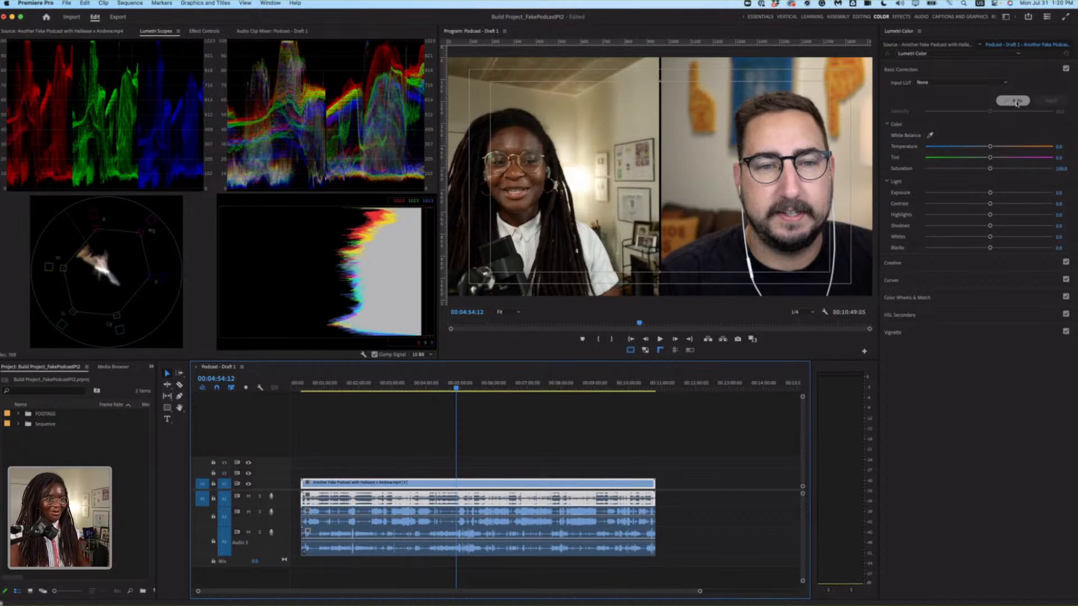
Try the automatic Basic Correction on the combined recording at 100 intensity, and reset the correction.
click(1017, 102)
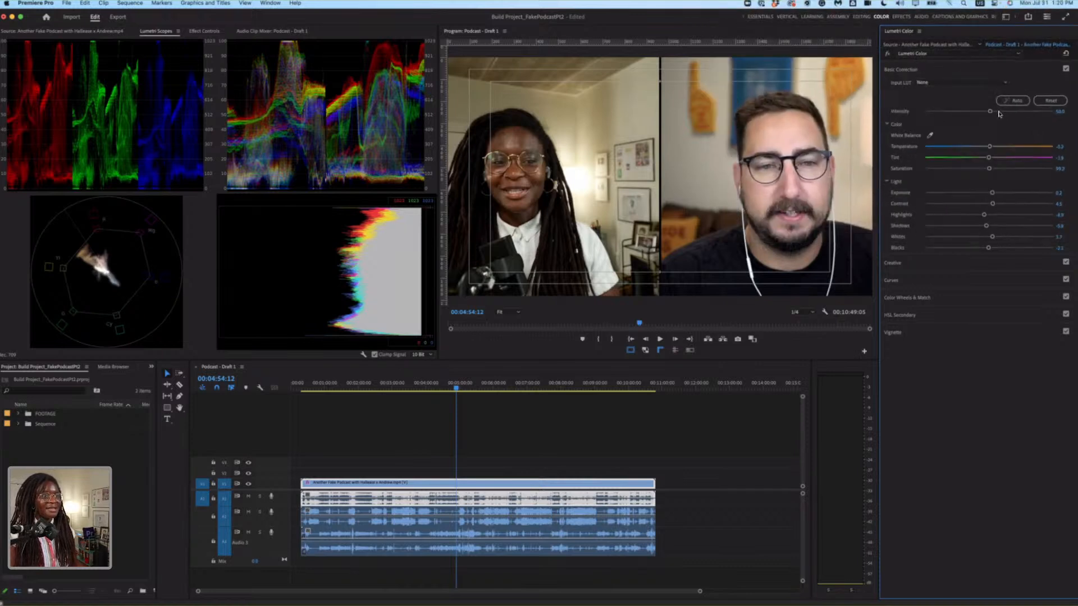
drag(990, 112, 1061, 120)
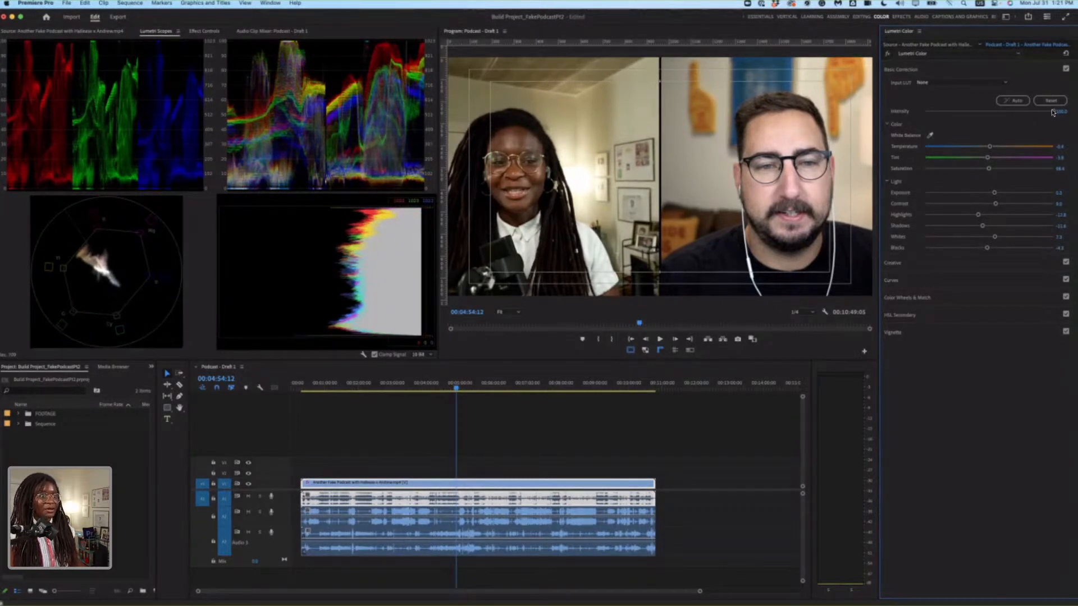
click(1051, 101)
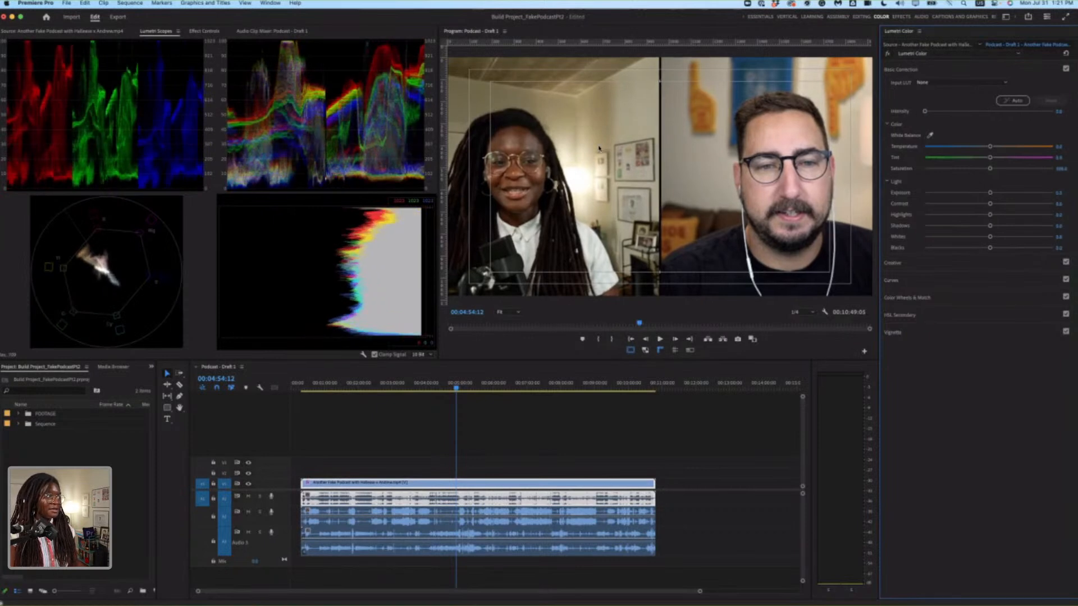
Set the automatic Basic Correction's intensity to 50 after comparing weaker and full strength, and fine-tune it to about 55.
drag(959, 112, 981, 111)
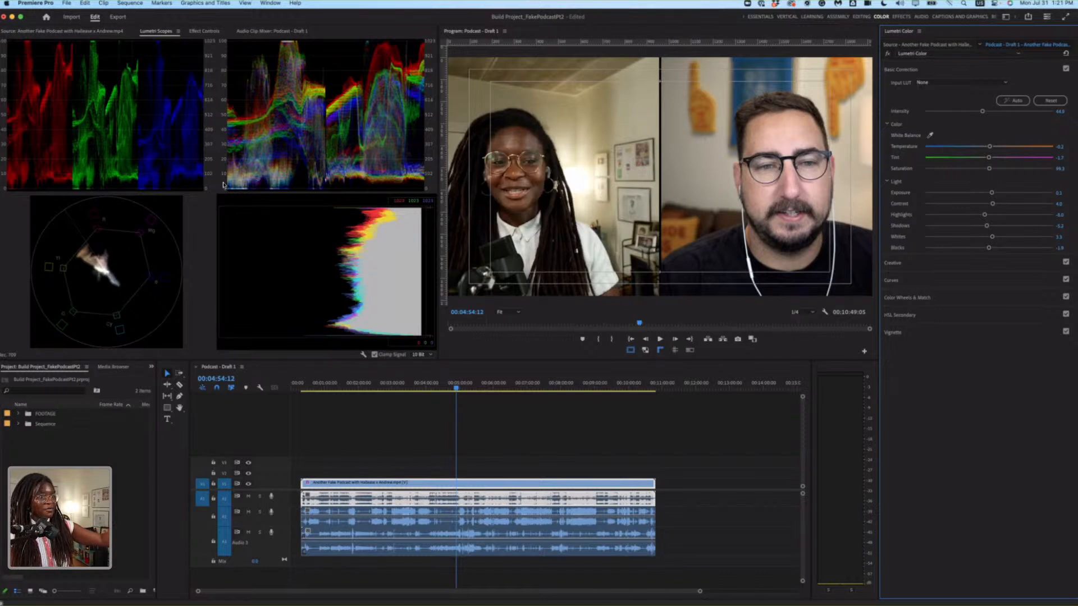
drag(983, 111, 1054, 112)
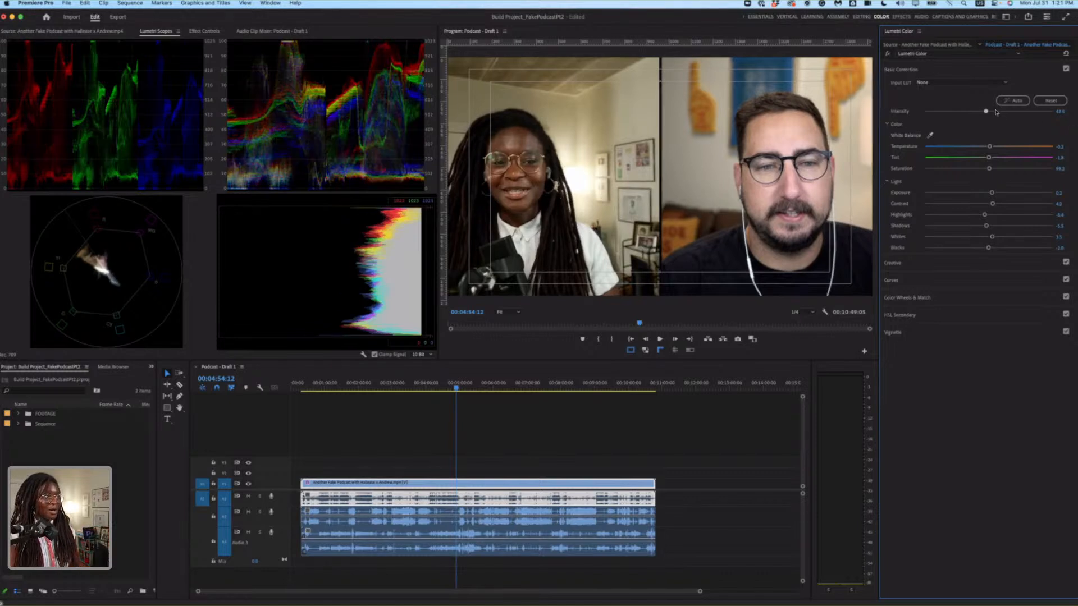
click(1060, 111)
text(50)
key(Return)
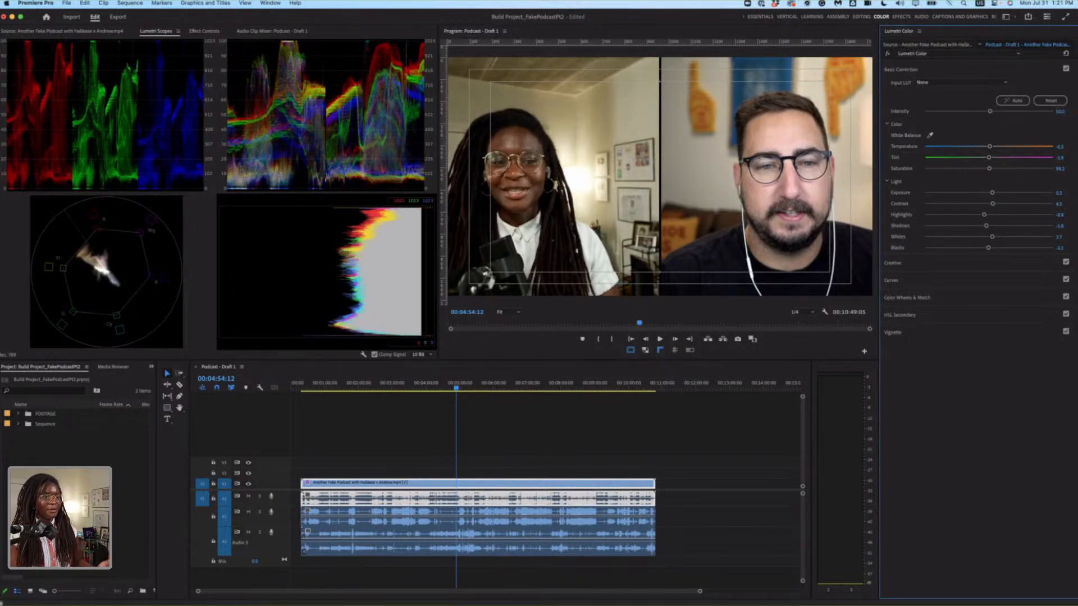
drag(995, 112, 997, 112)
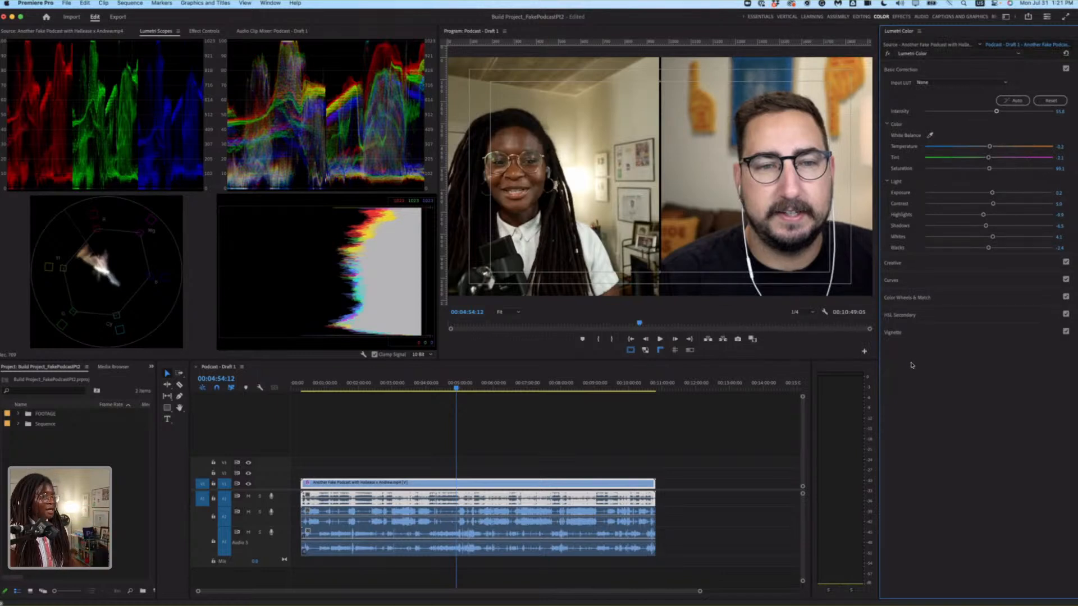
Apply the SL CLEAN FUJI B SOFT creative look to the combined recording at an intensity of 30.
click(925, 264)
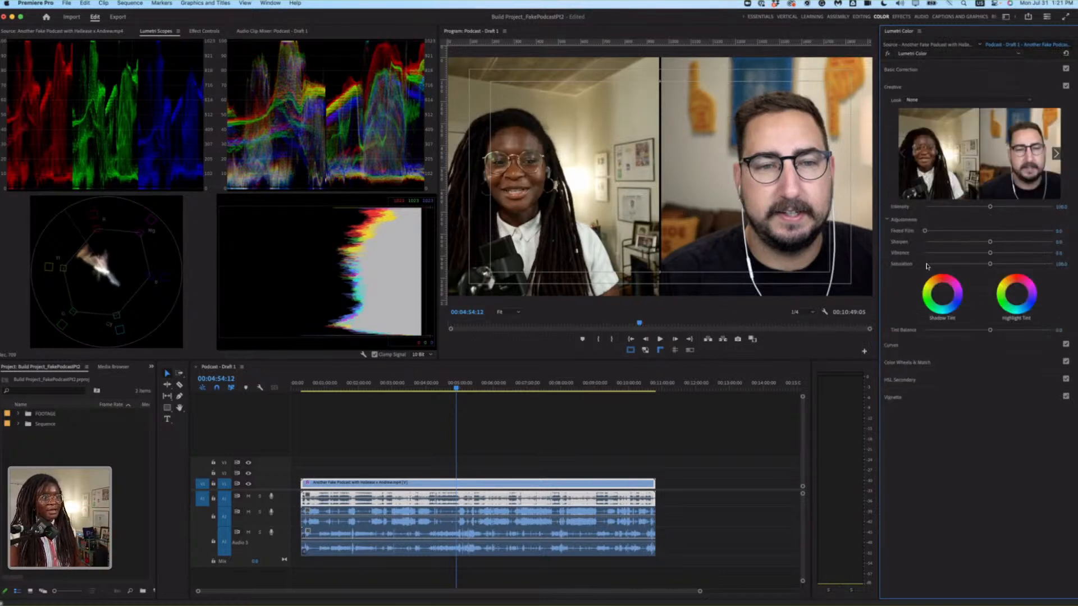
click(1019, 102)
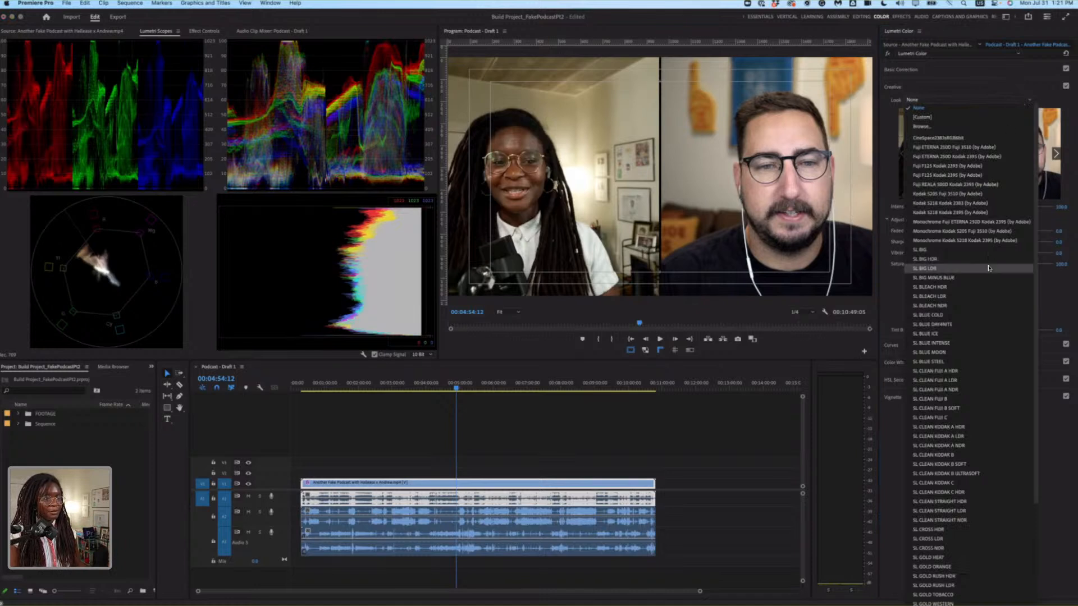
scroll(958, 374, down, 1)
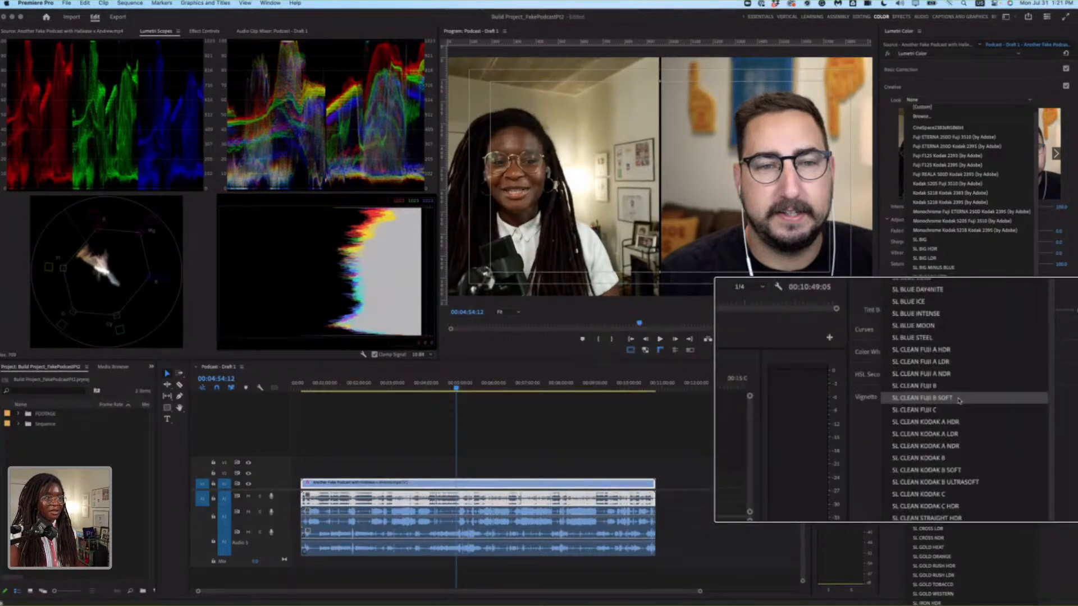
click(965, 417)
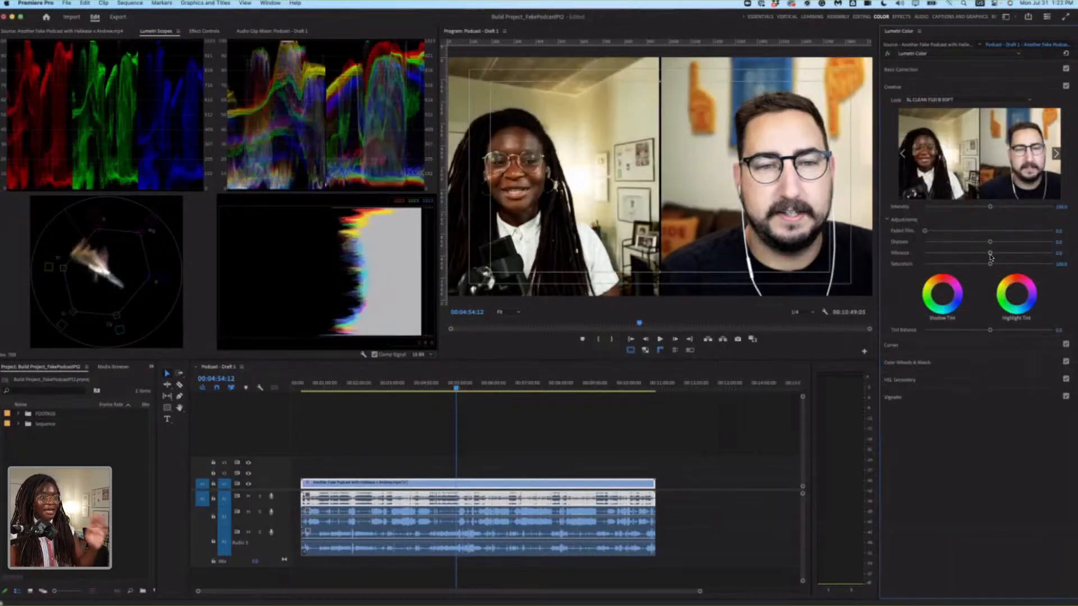
click(1063, 206)
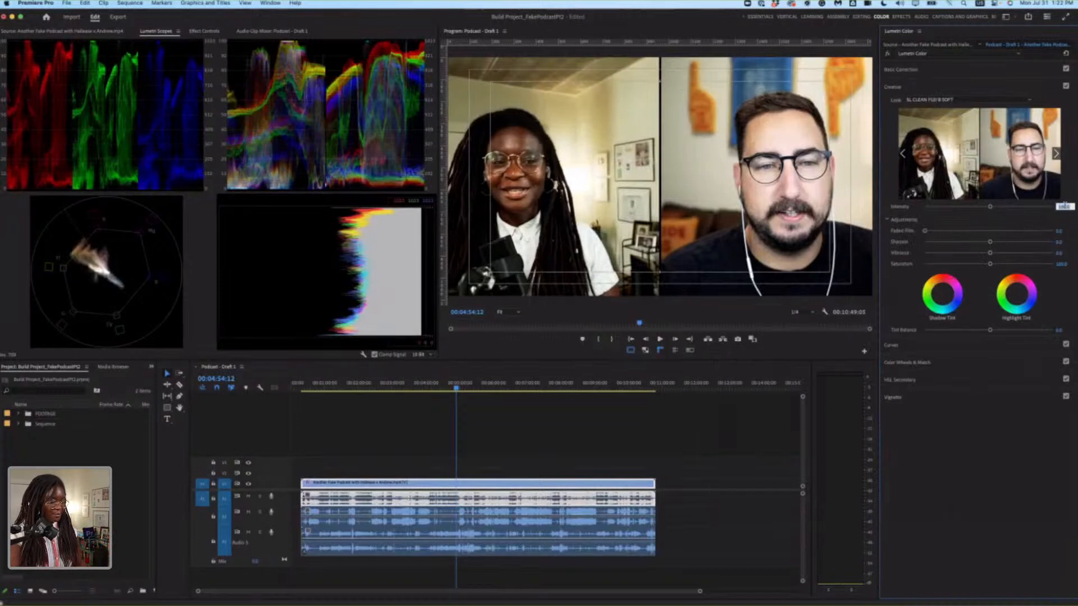
text(50)
key(Return)
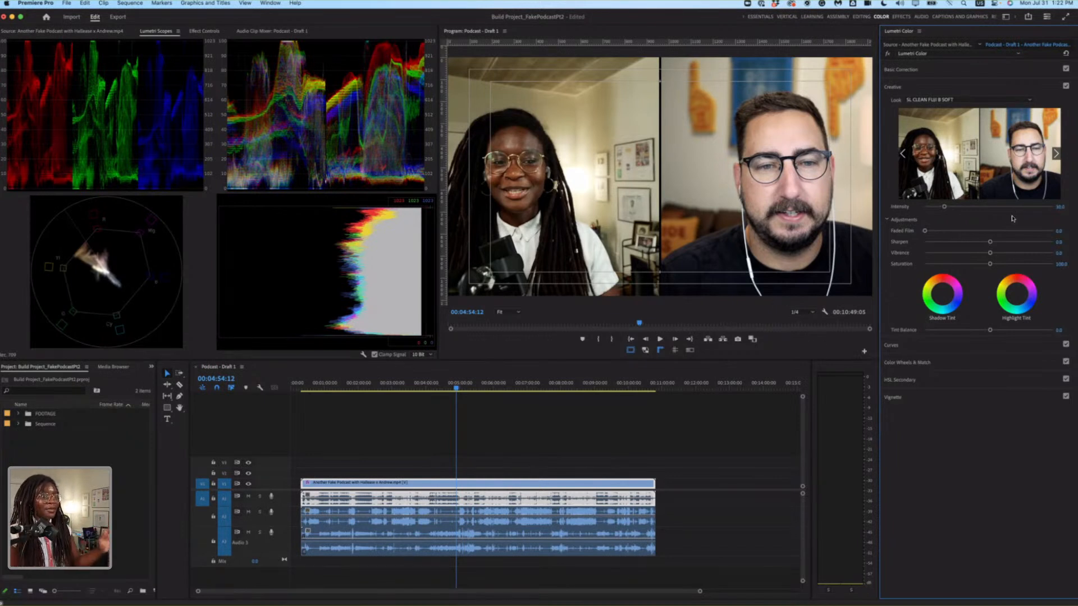
Change the creative look to SL GOLD RUSH HDR, preview it at 100 intensity, and reduce the intensity to 40.
click(1000, 100)
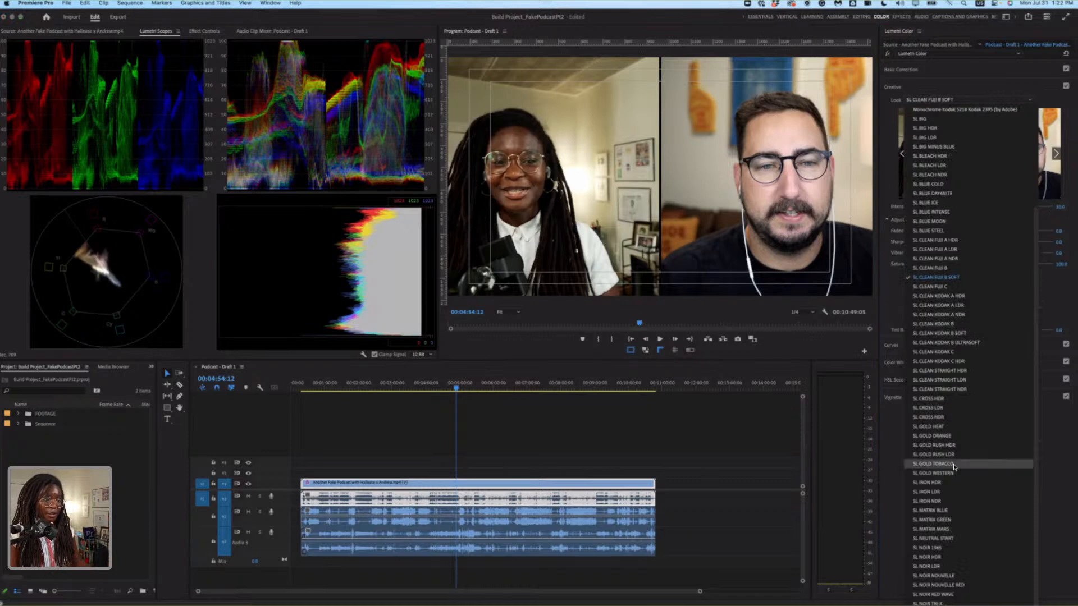
click(982, 444)
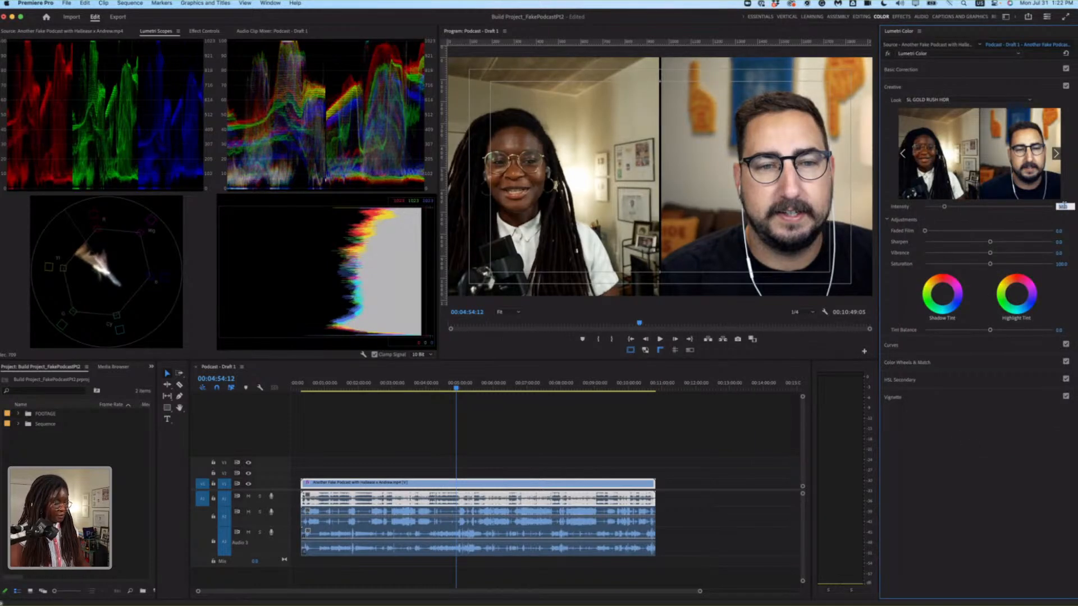
text(100)
key(Return)
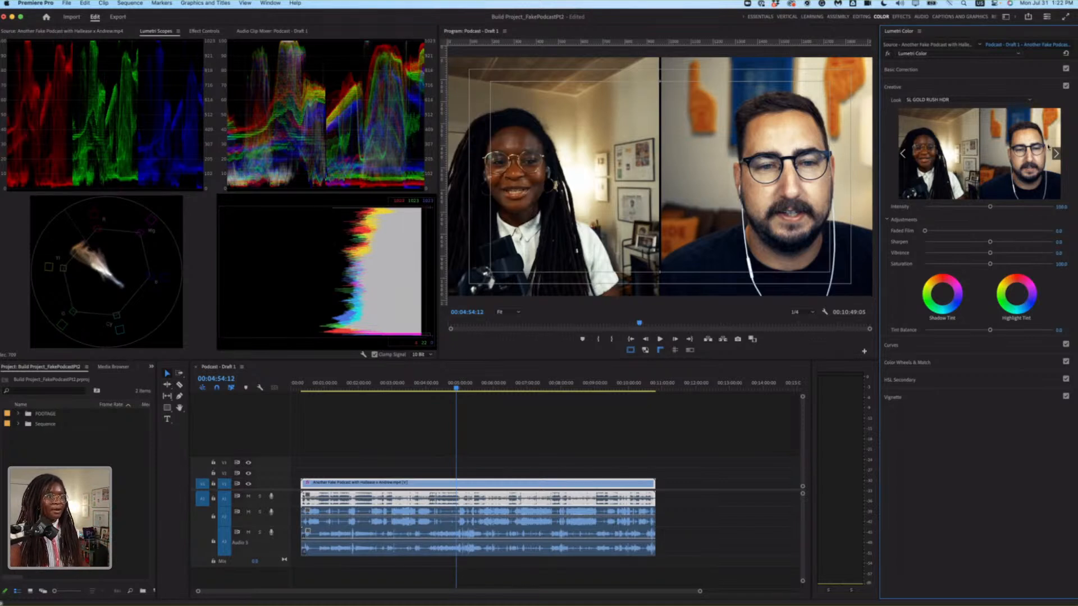
click(1063, 206)
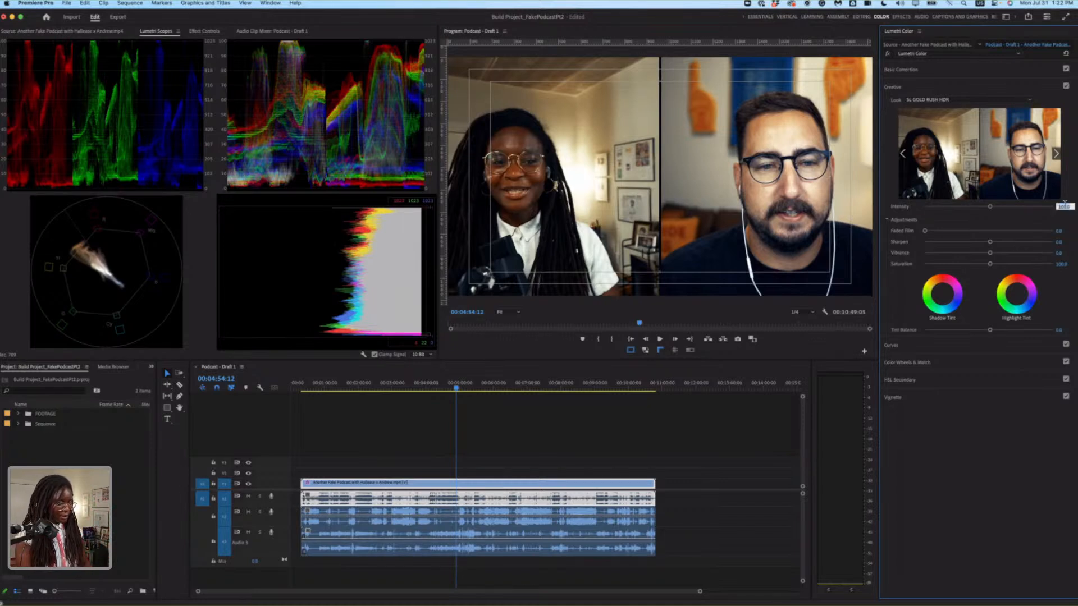
text(40)
key(Return)
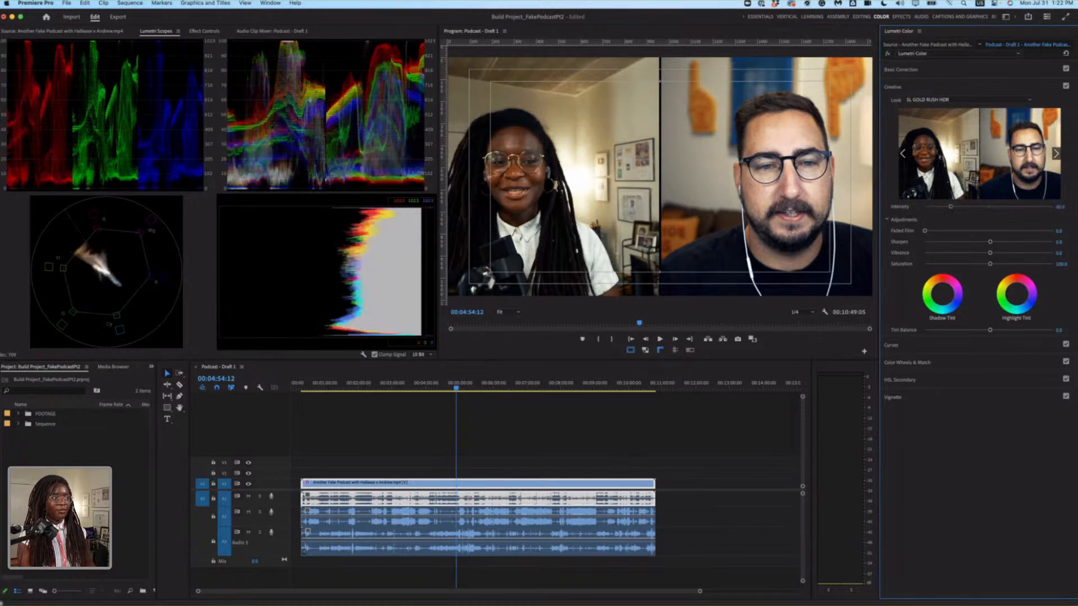
Toggle the Creative adjustments off and on to compare the image with and without the look.
click(1065, 87)
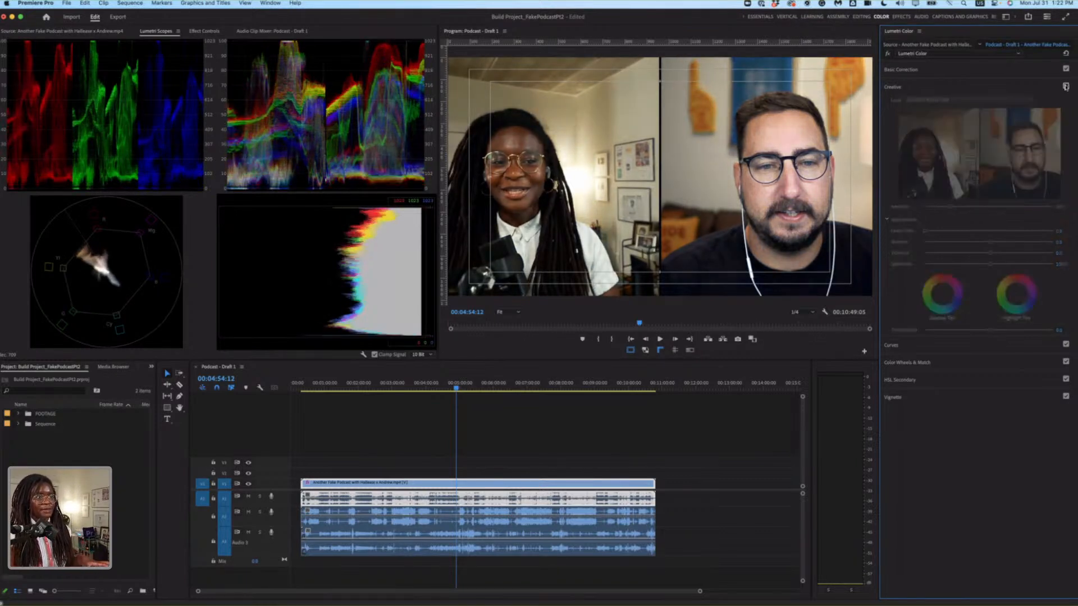
click(1066, 87)
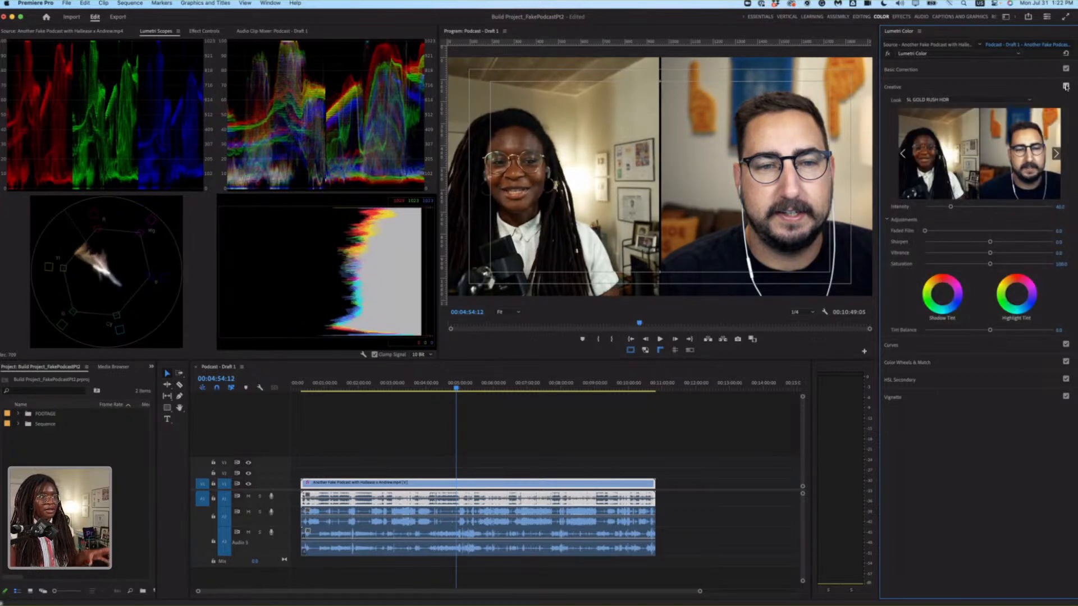
click(1066, 87)
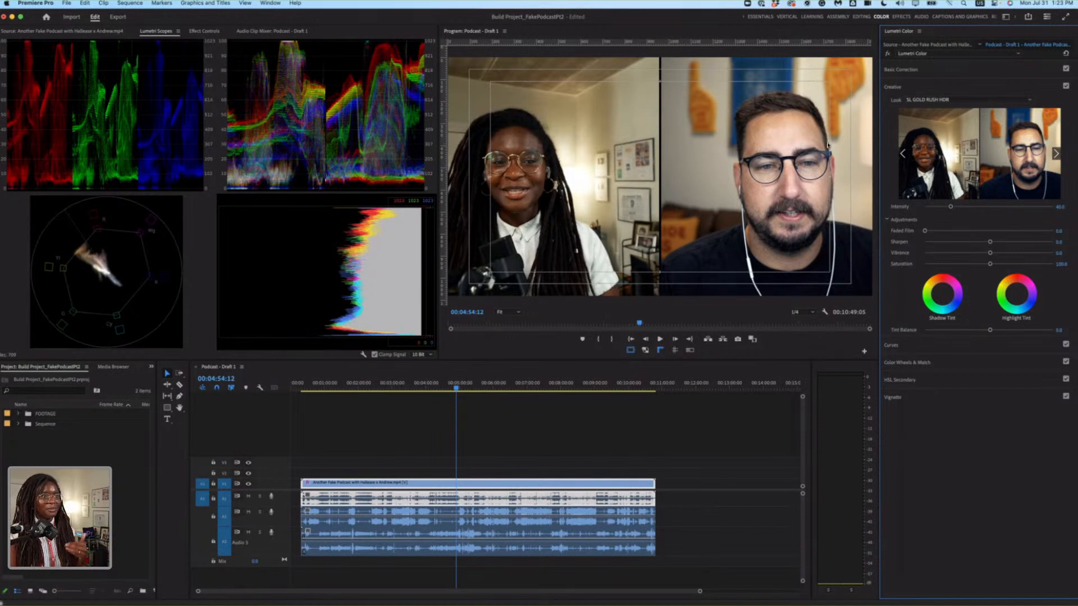
Change the creative look to SL NEUTRAL START, preview it at 100 intensity, set the intensity to 60, and deselect the clip.
click(1028, 100)
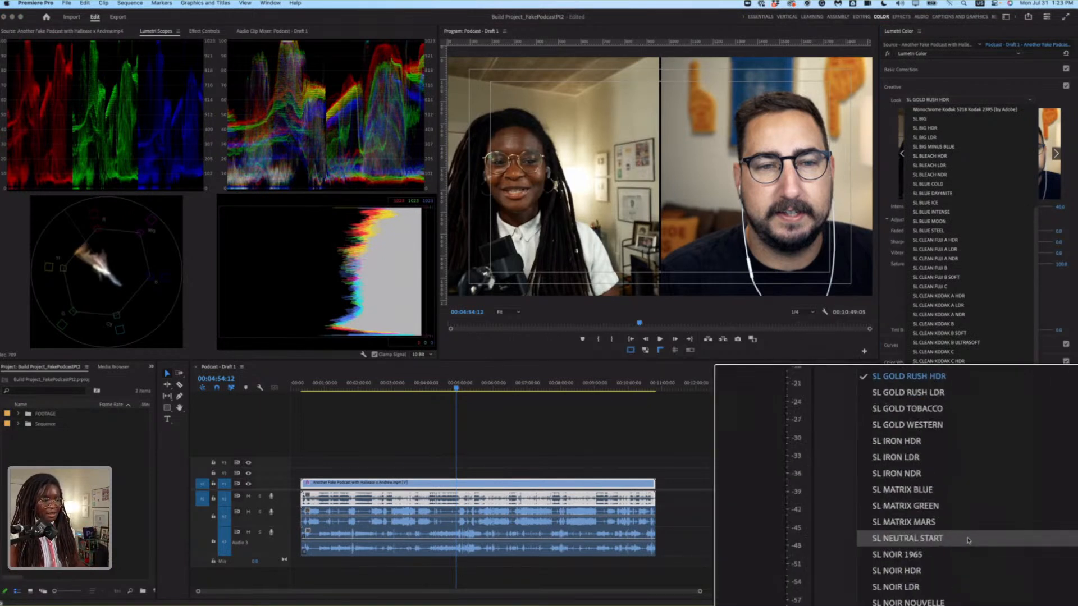
click(925, 541)
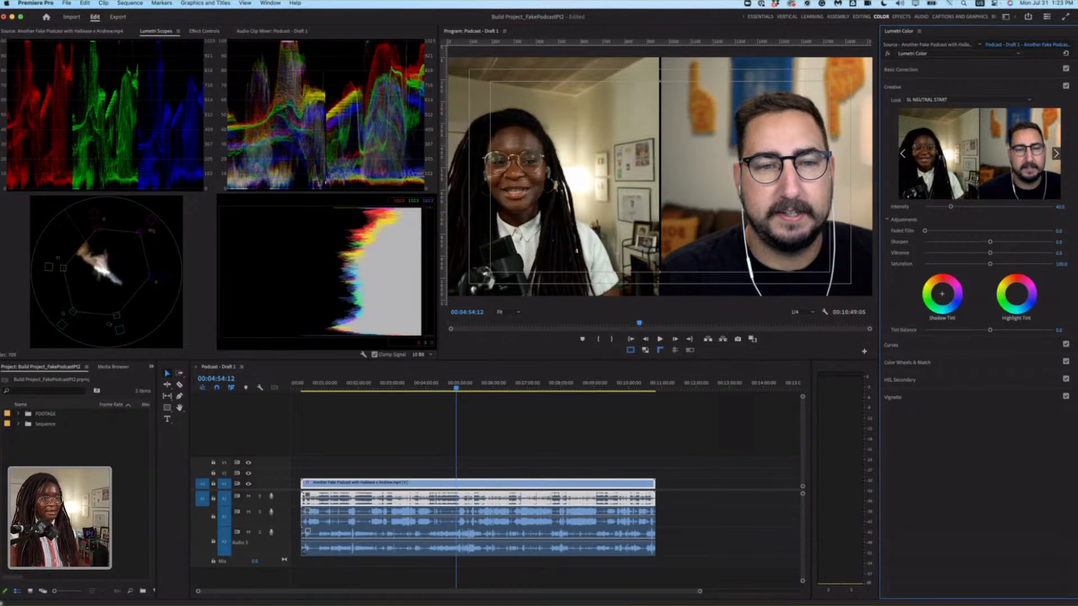
click(1062, 206)
text(100)
key(Return)
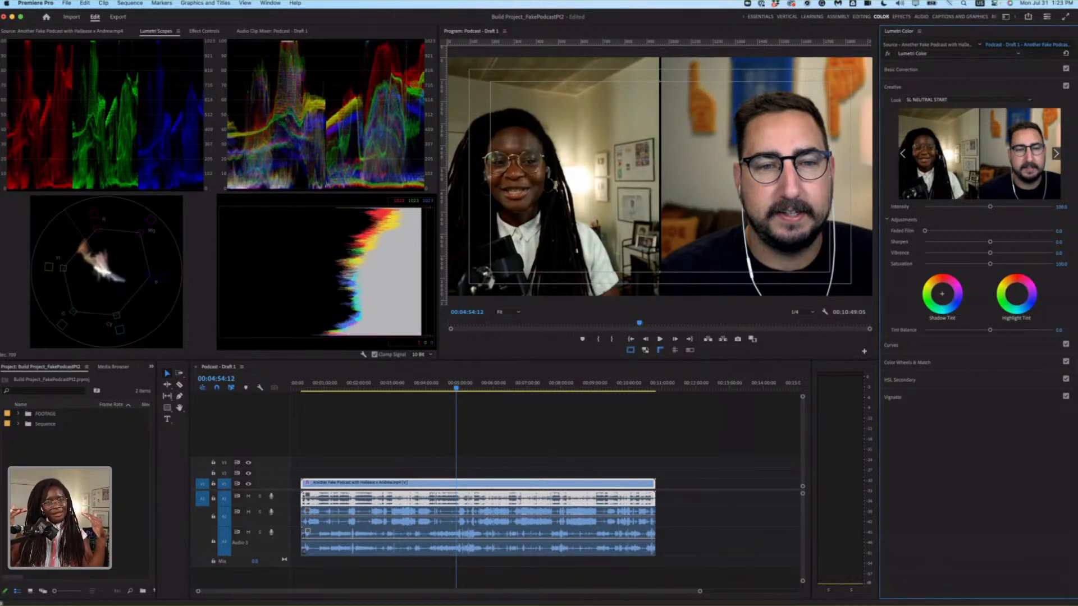
click(1062, 207)
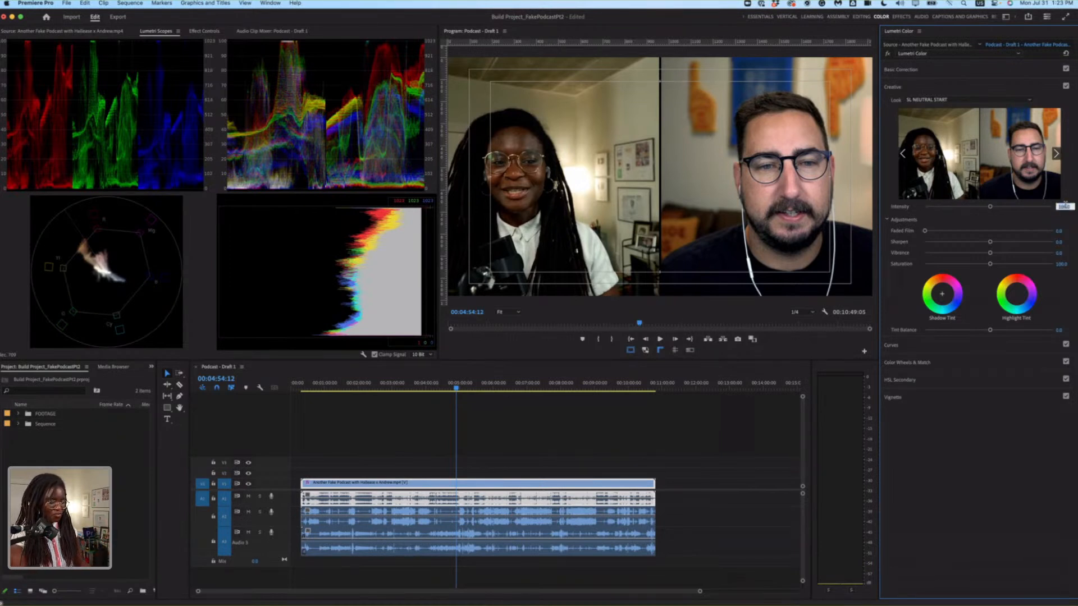
text(5)
key(Return)
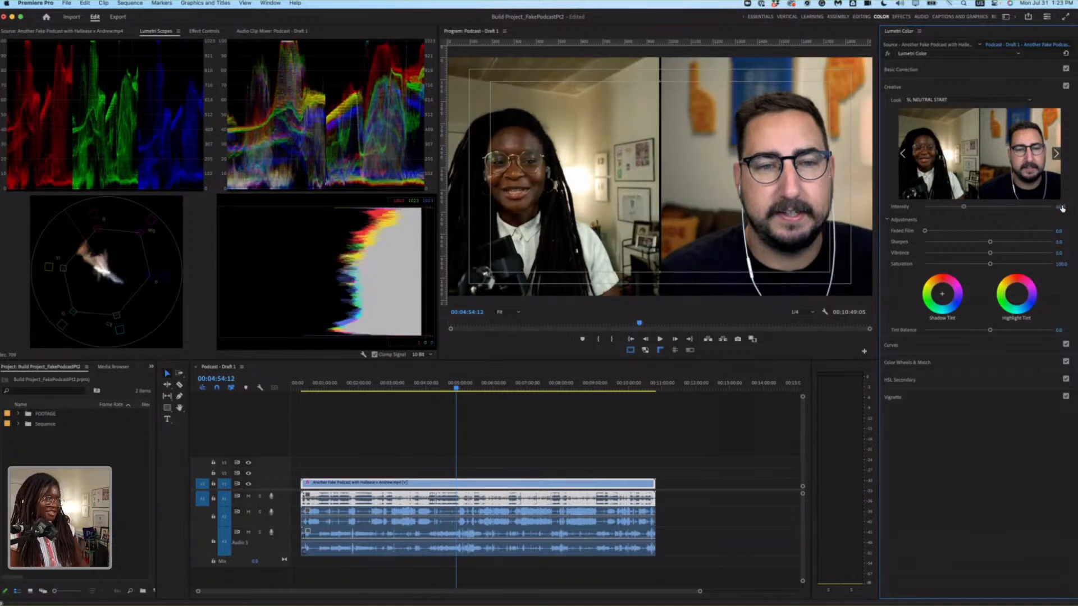
click(749, 451)
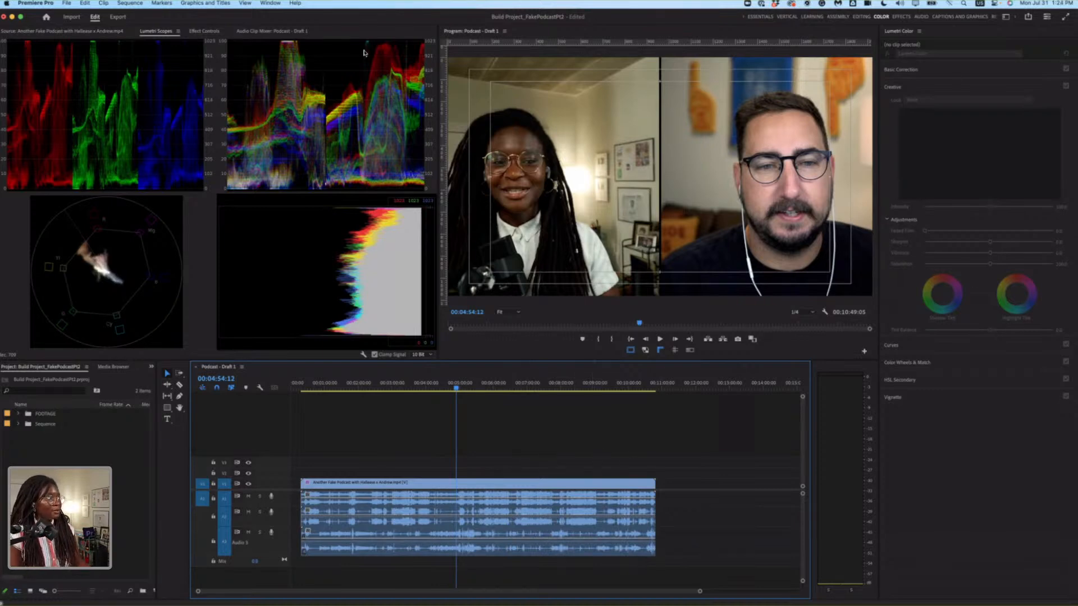
Show the Audio Clip Mixer for Podcast - Draft 1, and check the combined recording's Lumetri Color settings.
click(283, 30)
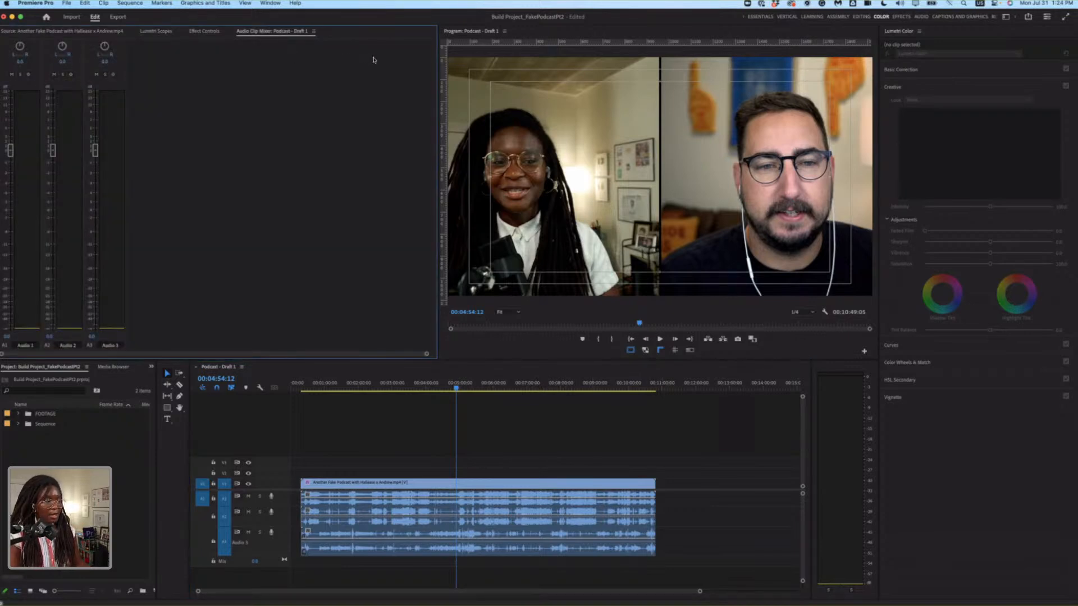
click(517, 505)
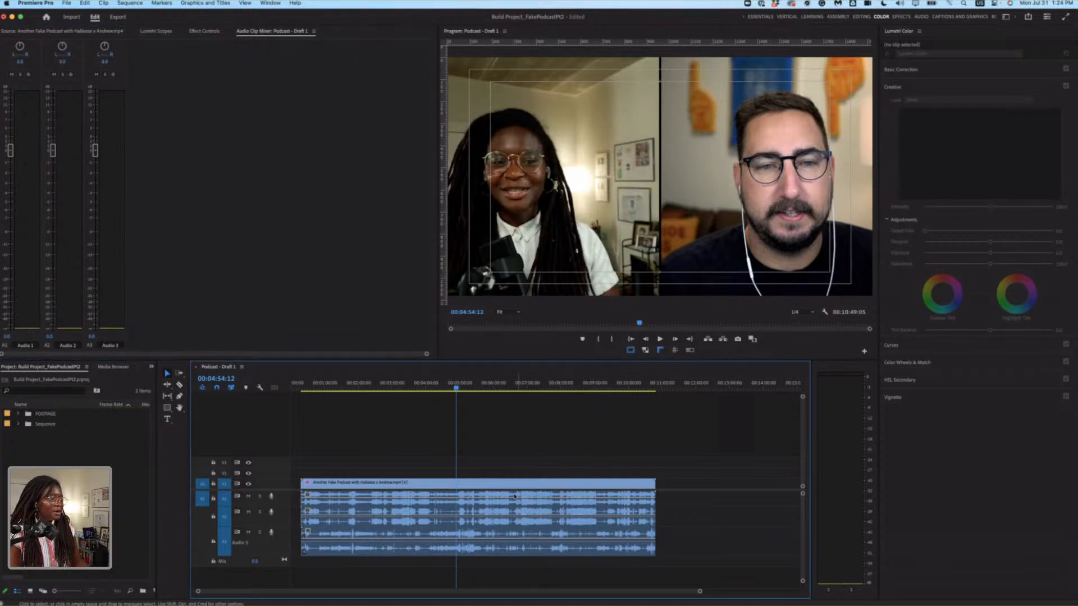
click(514, 483)
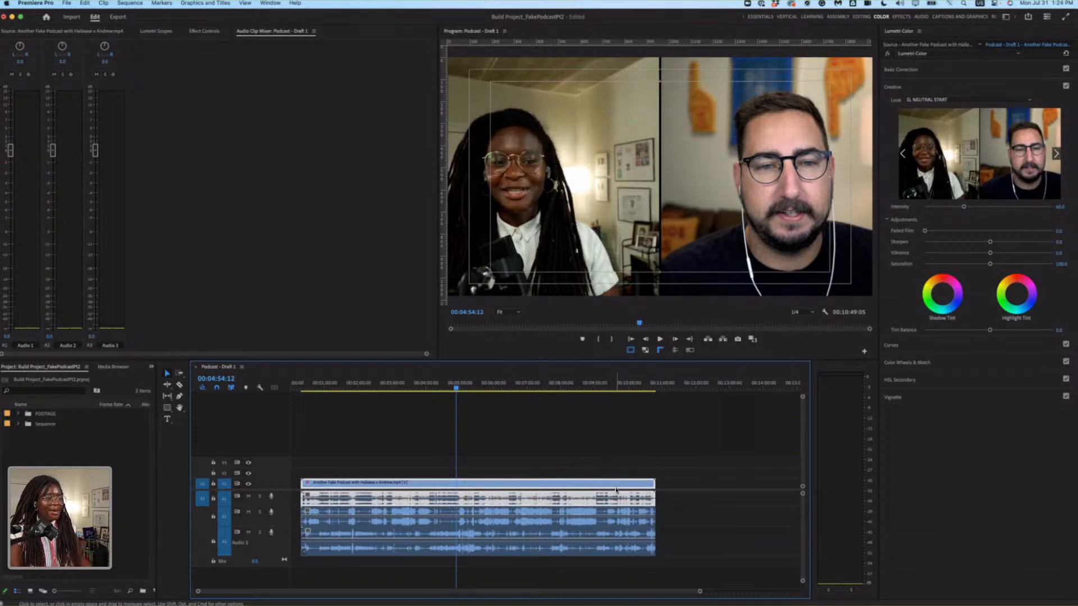
click(603, 444)
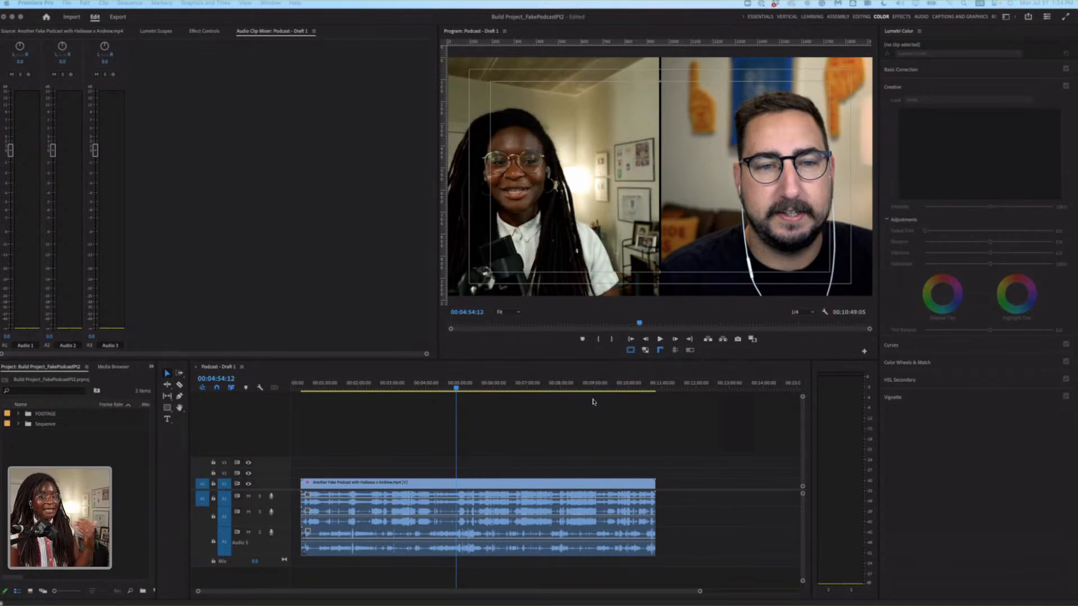
click(612, 452)
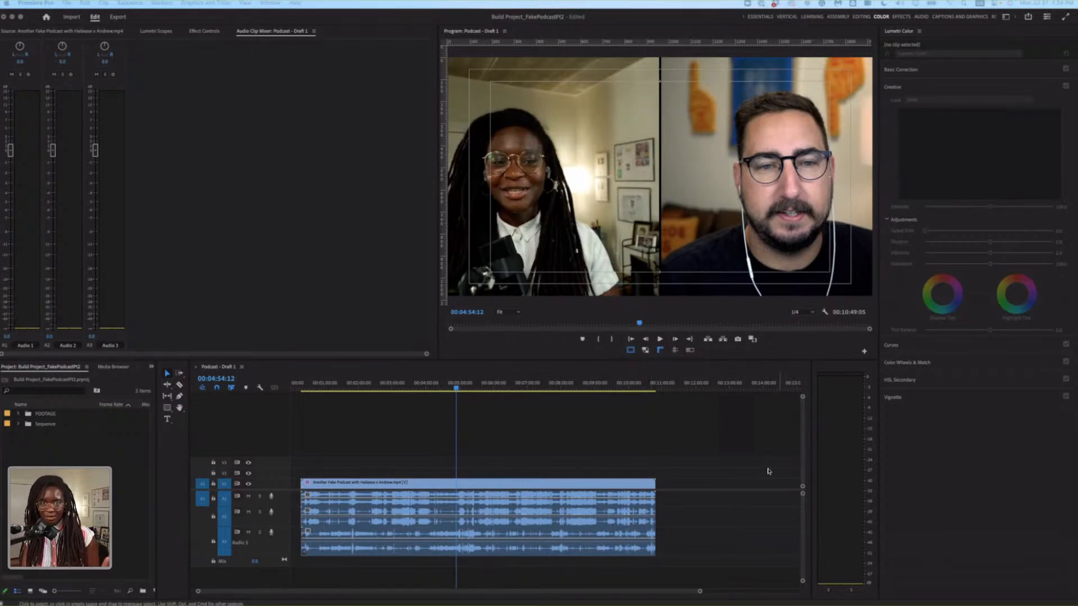
click(673, 437)
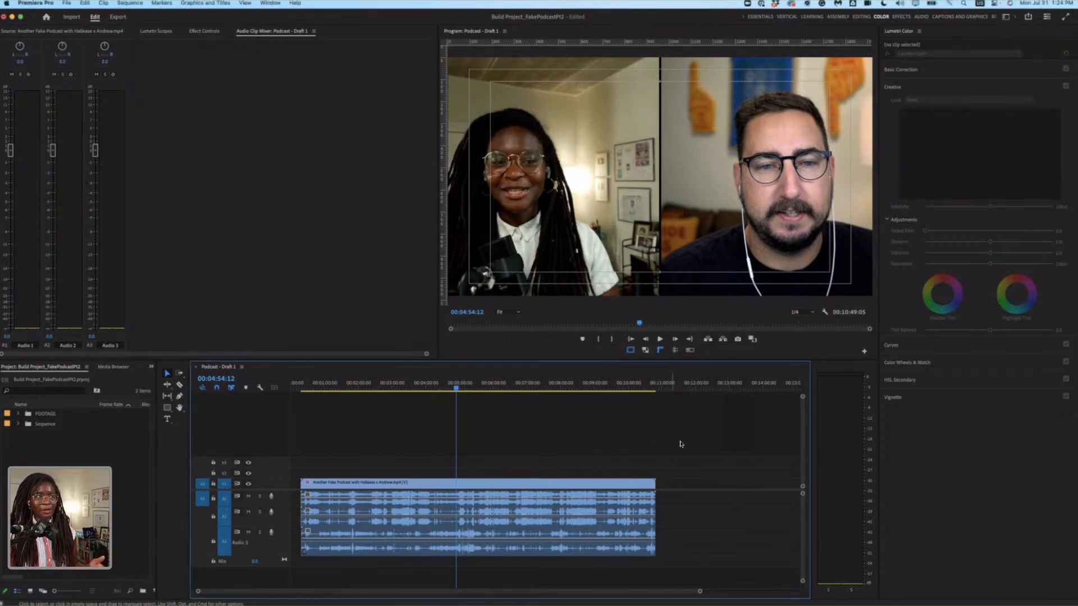